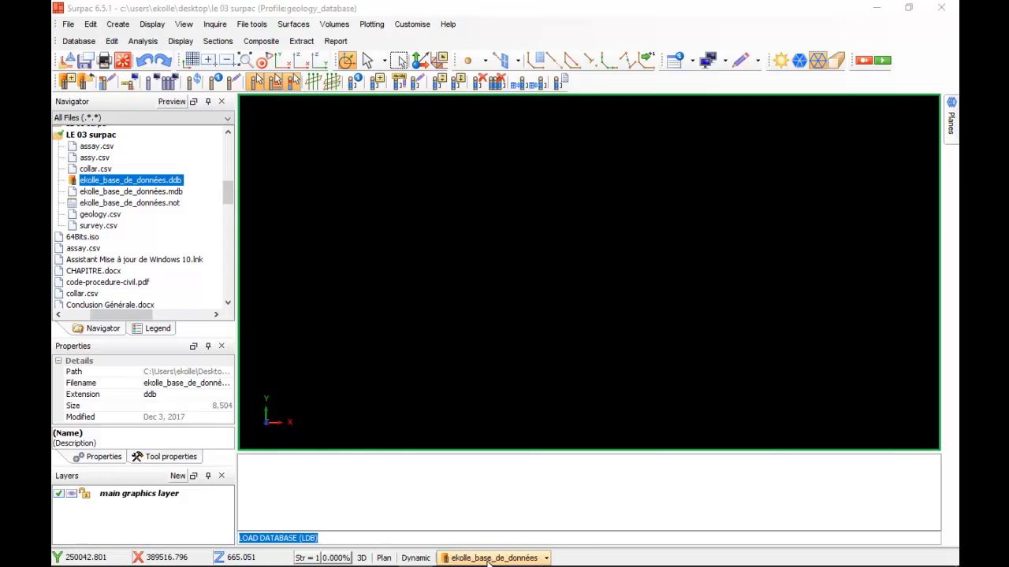
Step: Delete ekolle_base_de_données.not from the LE 03 surpac folder and start a data import into the connected database
click(158, 203)
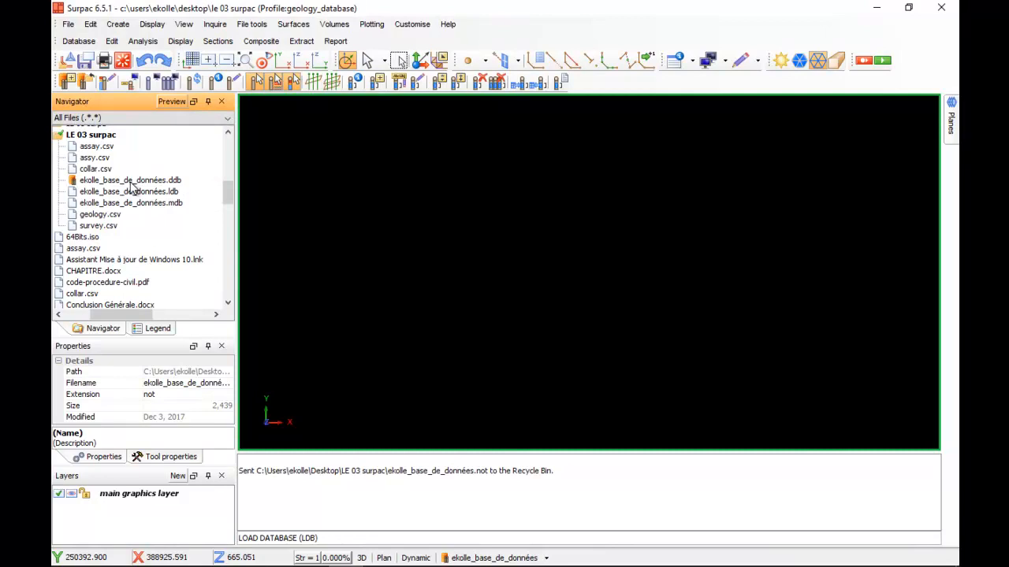
click(77, 41)
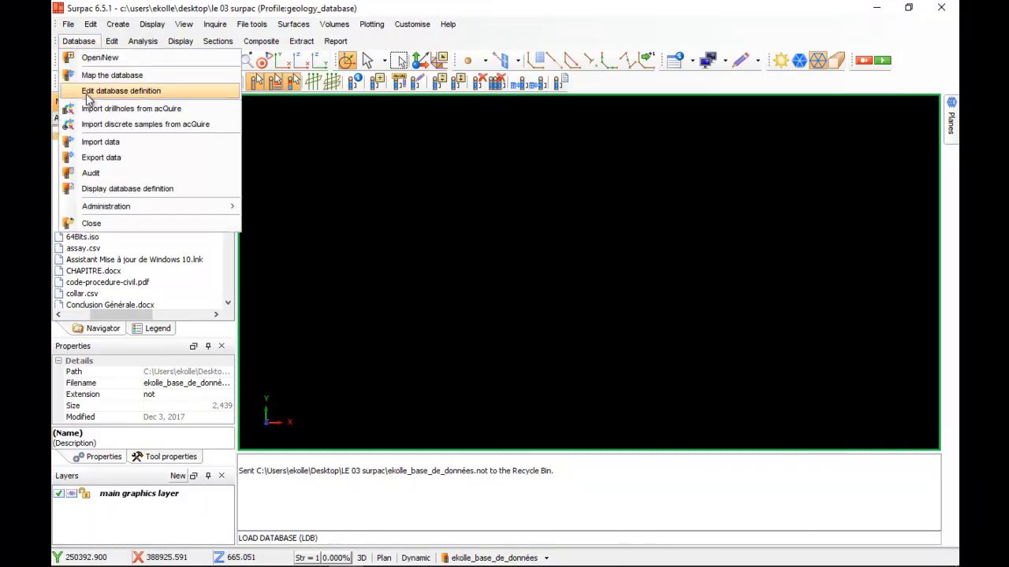
click(101, 143)
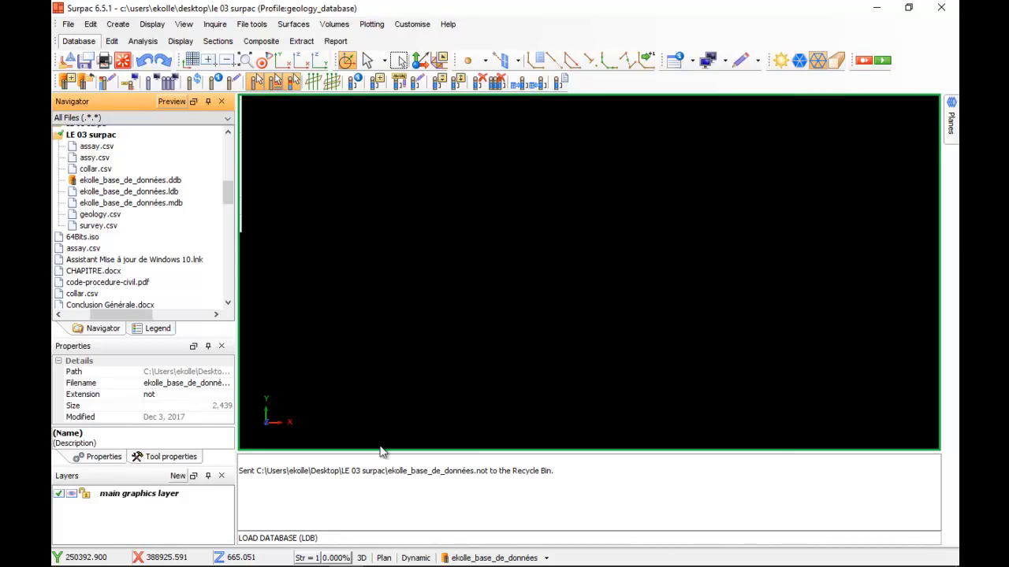
Step: Create a new Surpac Note format file named ekolle_base_de_données, with the report file under the same name
mouse_move(353, 561)
mouse_move(380, 554)
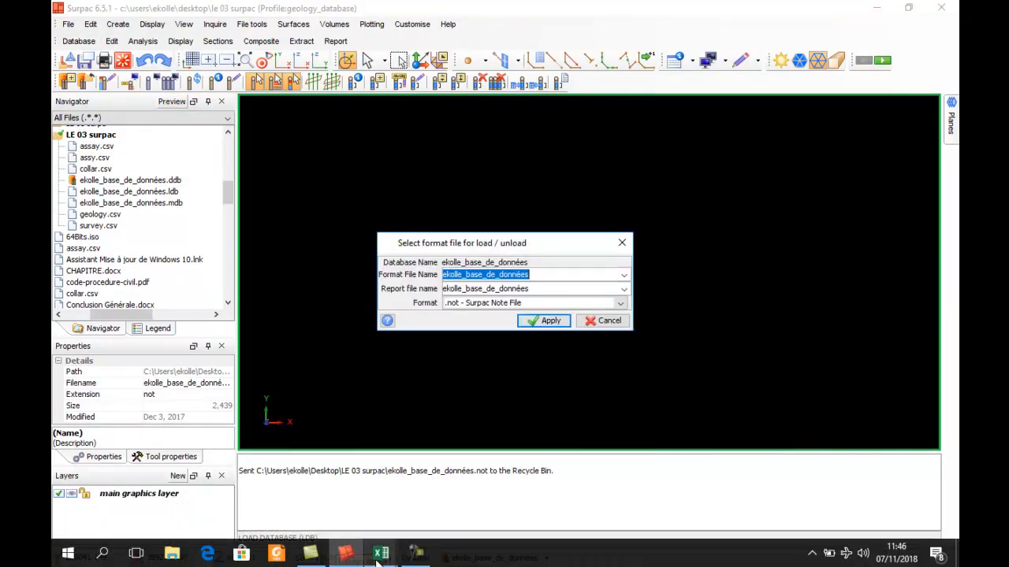
mouse_move(186, 497)
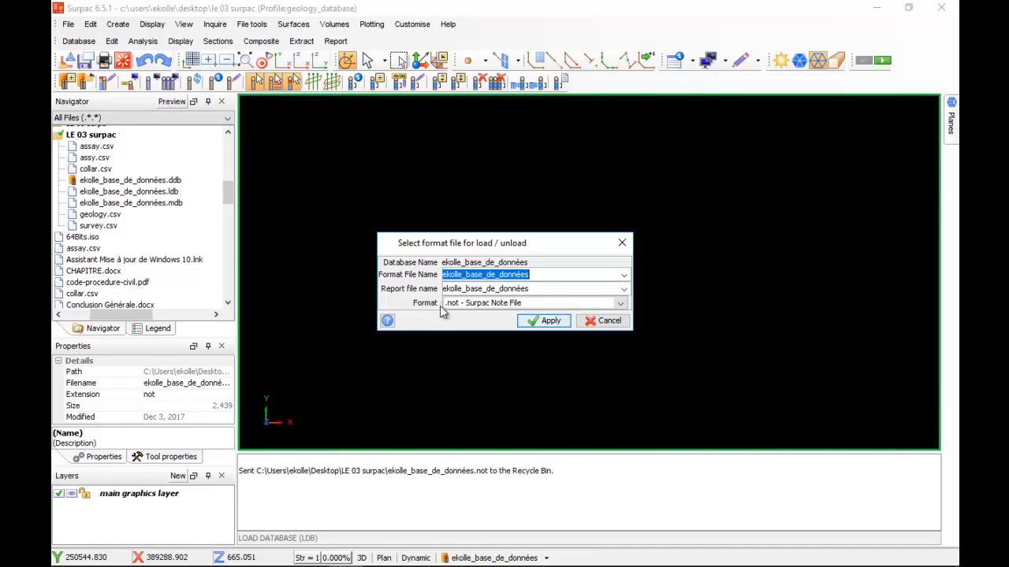
click(469, 290)
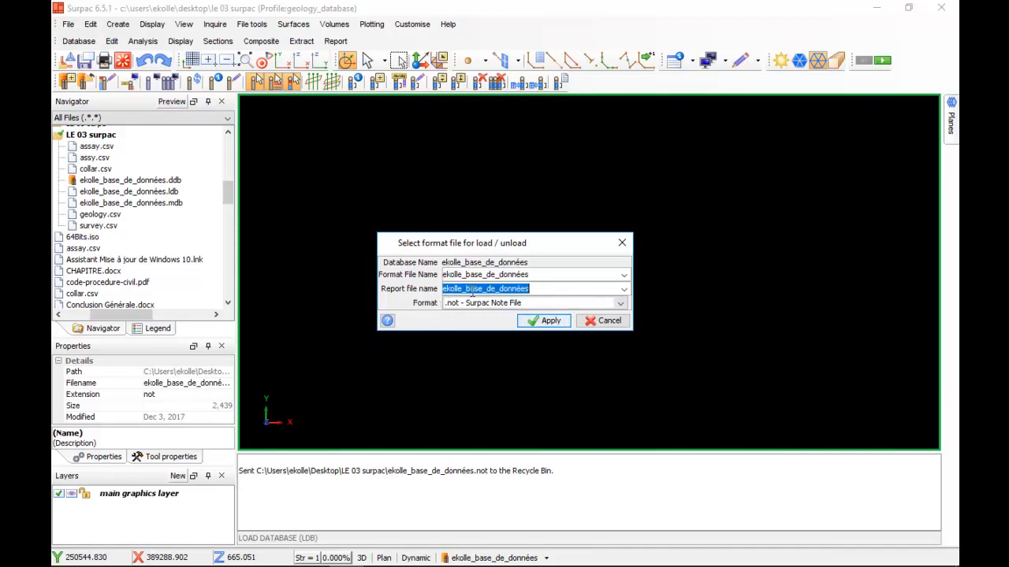
click(463, 276)
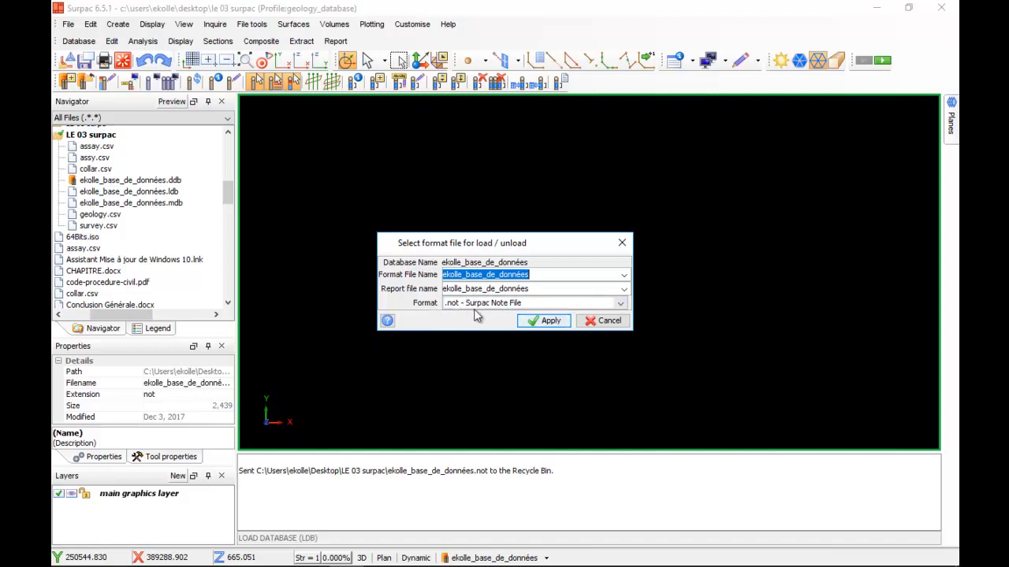
click(532, 321)
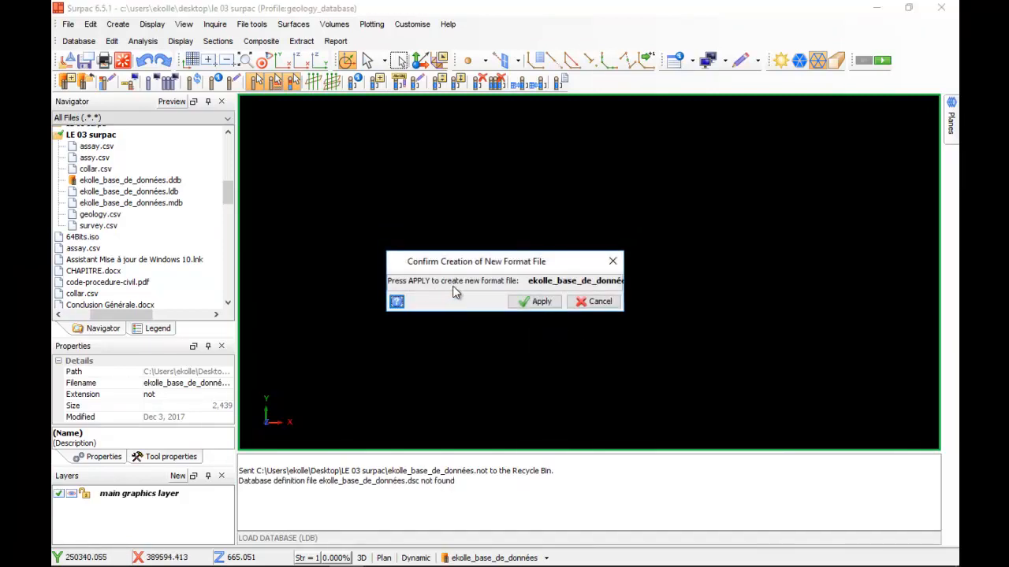
click(532, 301)
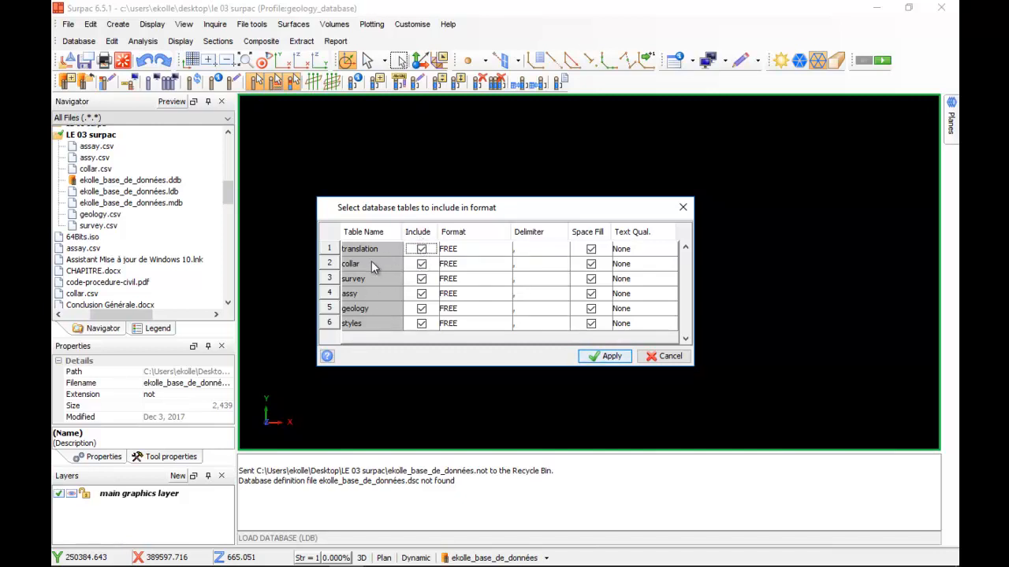
click(421, 249)
click(421, 265)
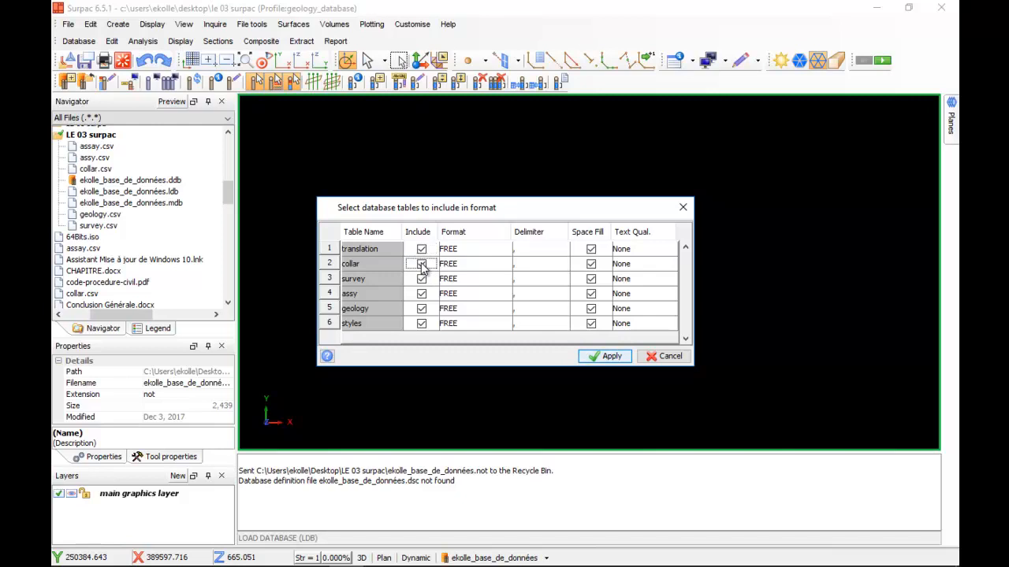
click(422, 264)
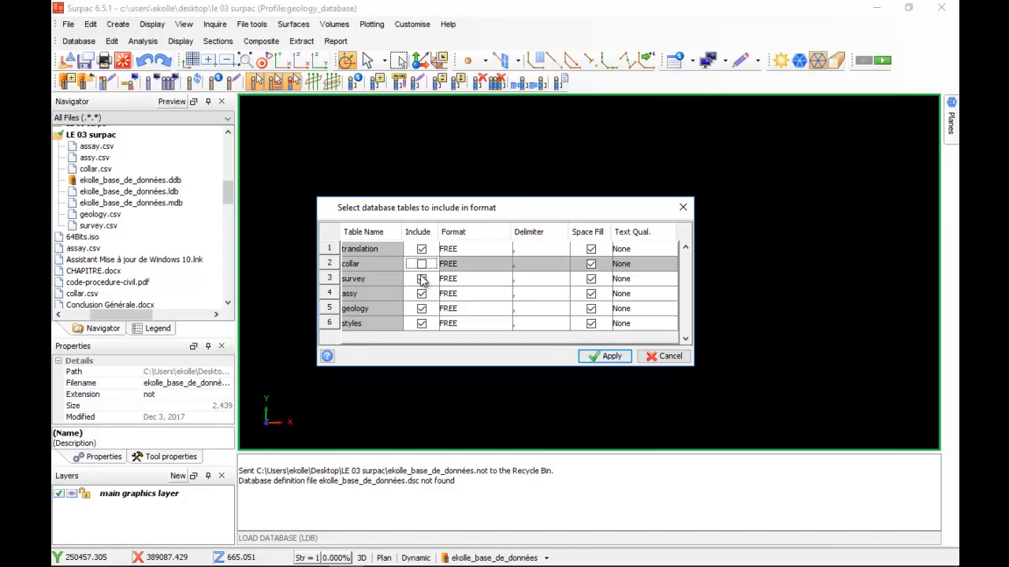
click(422, 279)
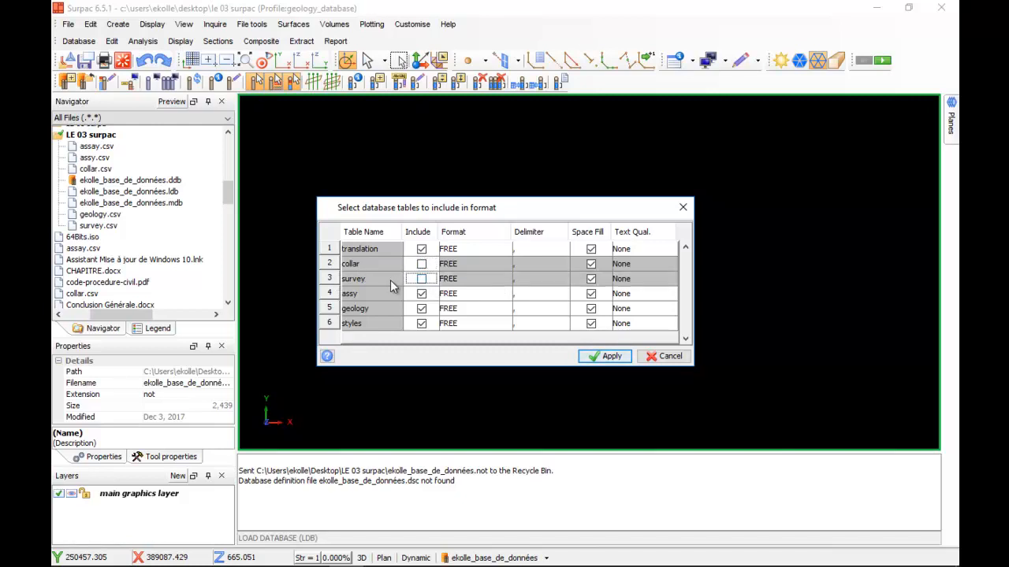
click(422, 280)
click(422, 270)
click(421, 267)
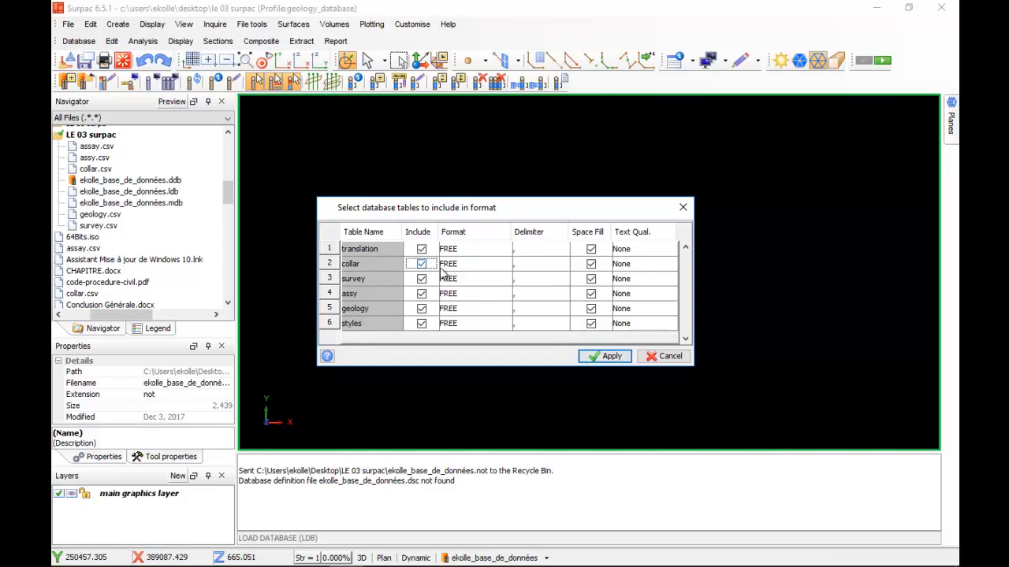
Step: Accept all six database tables for the format, using the FREE format and comma delimiters
click(524, 251)
click(527, 265)
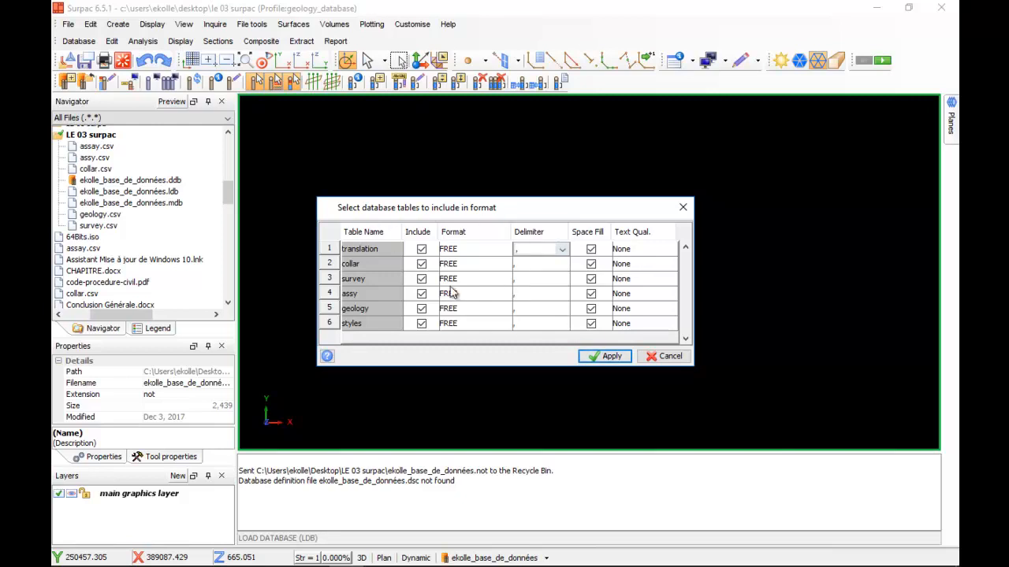
click(606, 357)
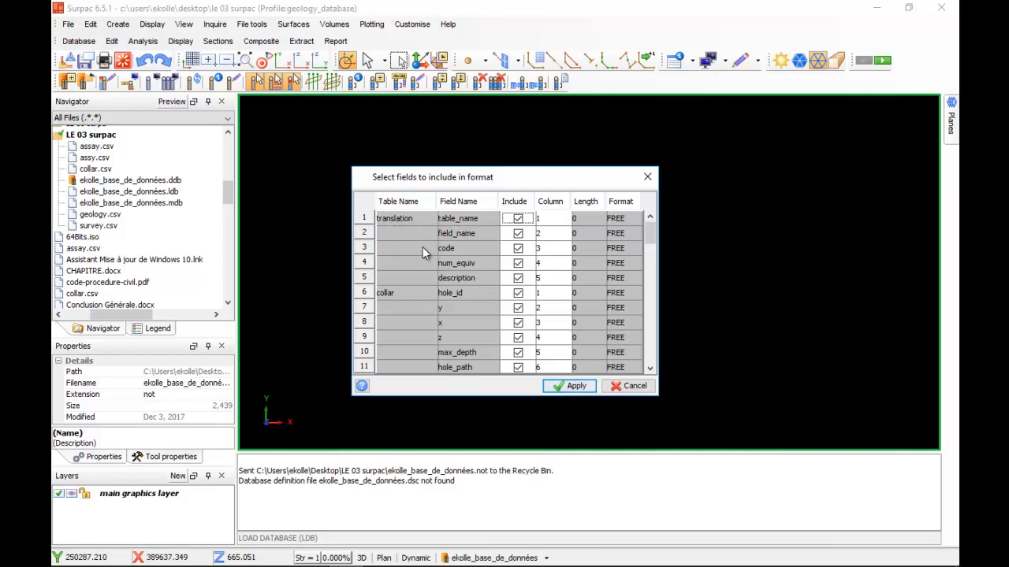
Step: Switch to the collar workbook in Excel, examine the order of its columns for the collar field mapping, and return to Surpac
scroll(410, 247, down, 2)
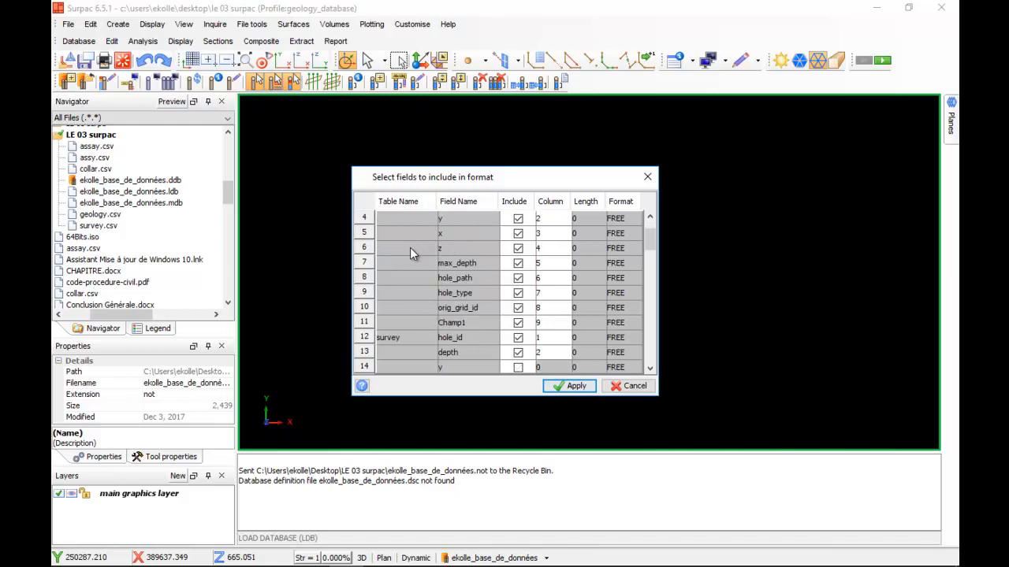
scroll(409, 248, up, 1)
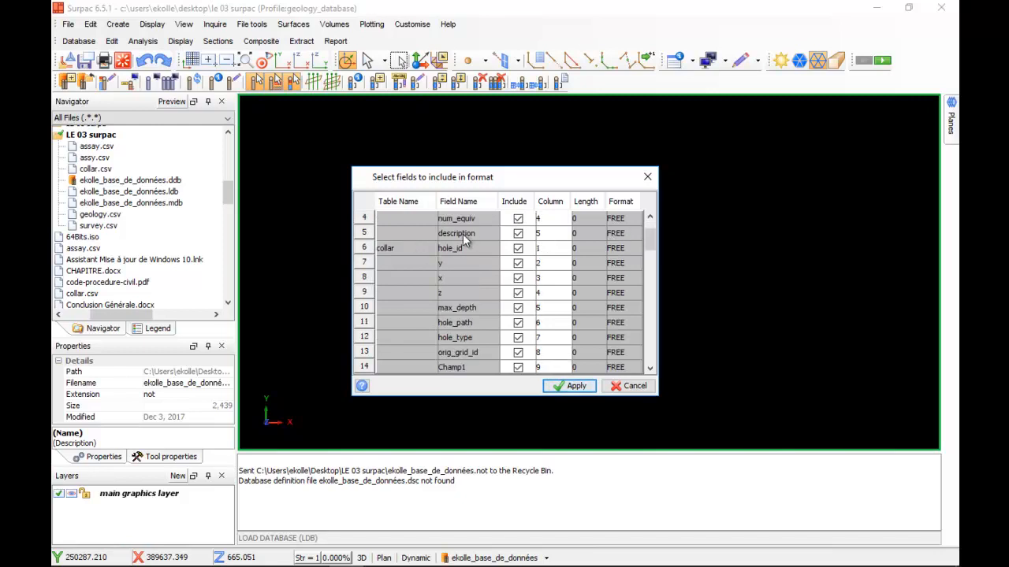
drag(652, 245, 651, 247)
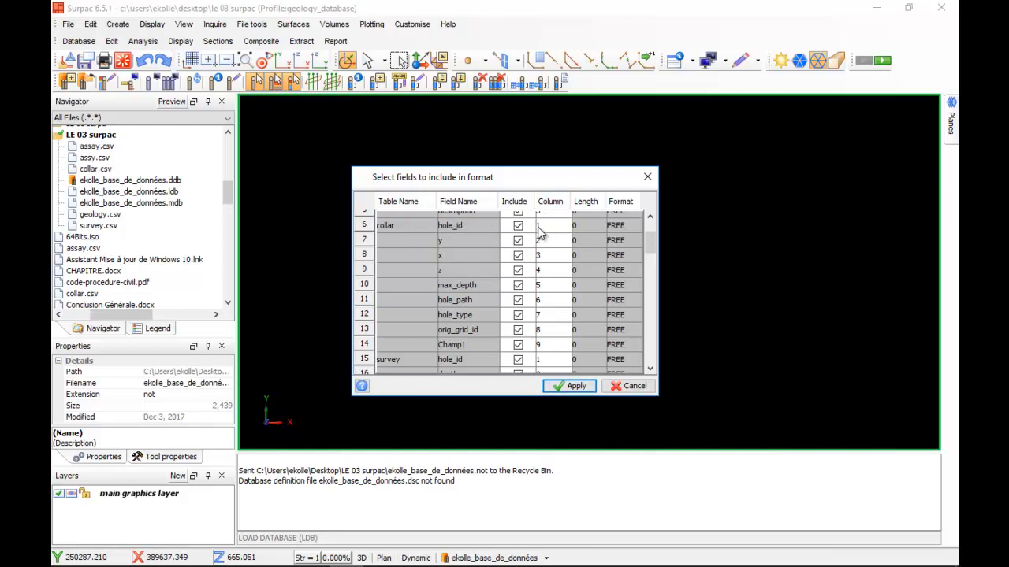
mouse_move(339, 561)
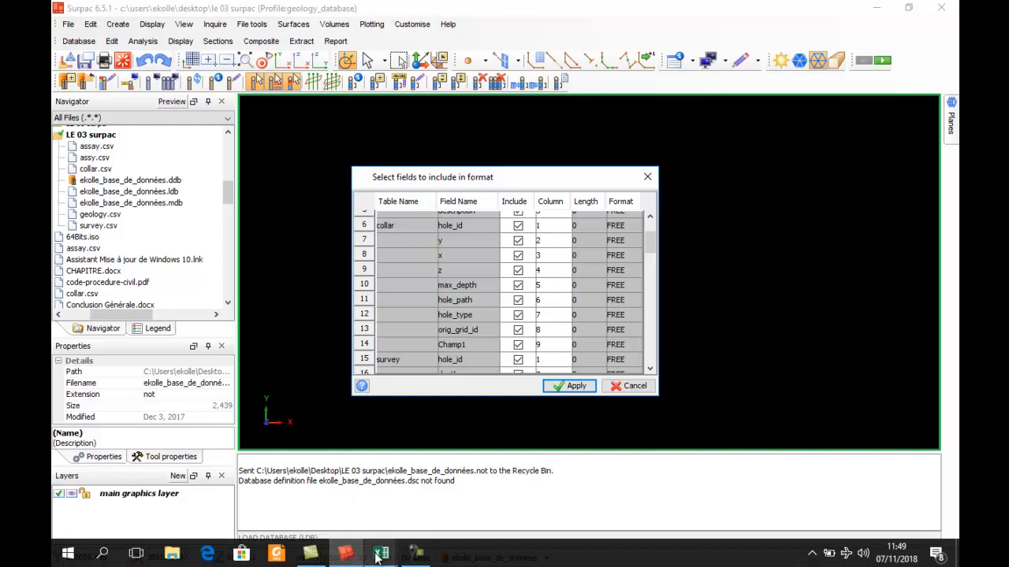
click(379, 557)
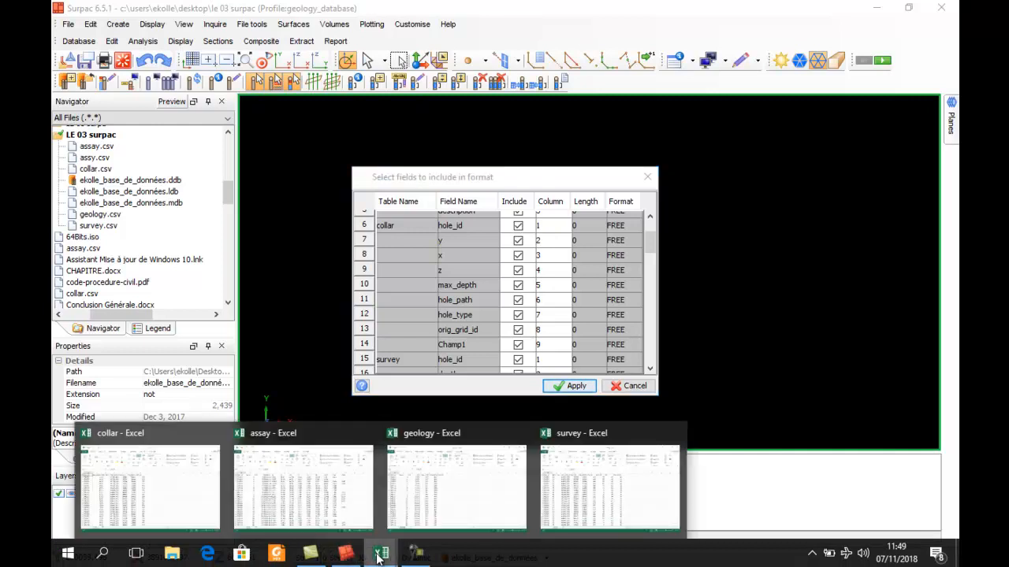
click(149, 494)
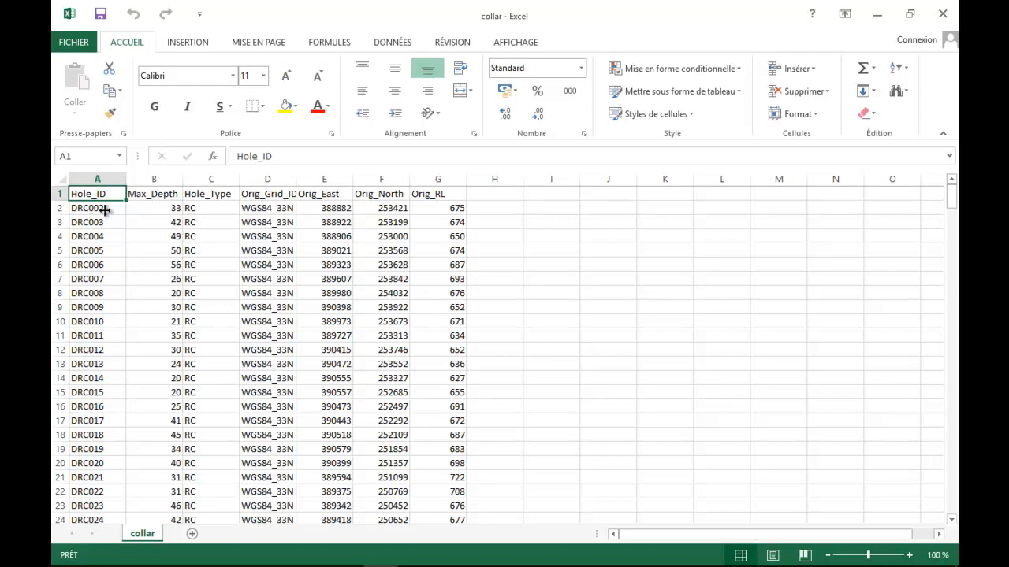
click(154, 178)
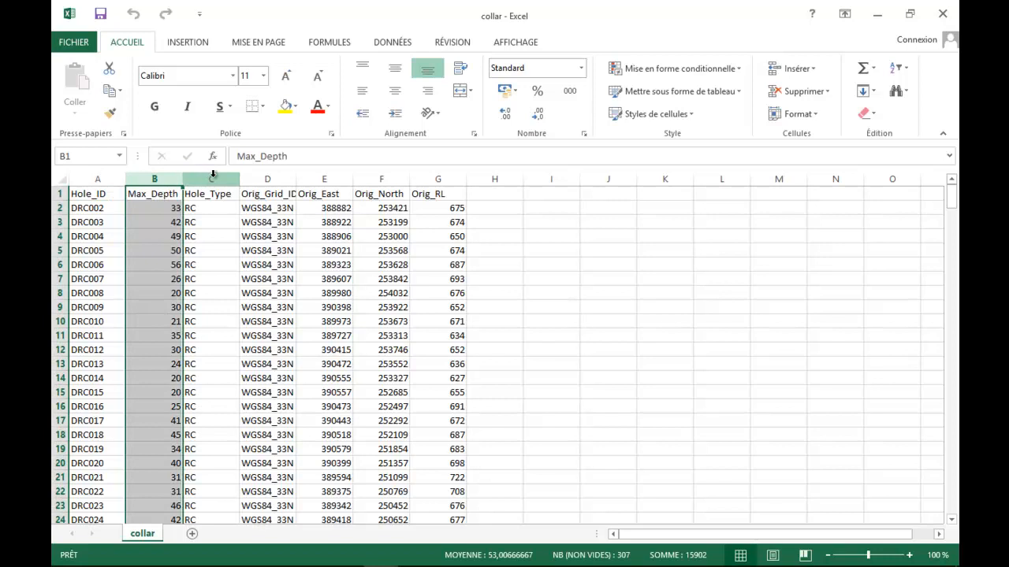
click(212, 175)
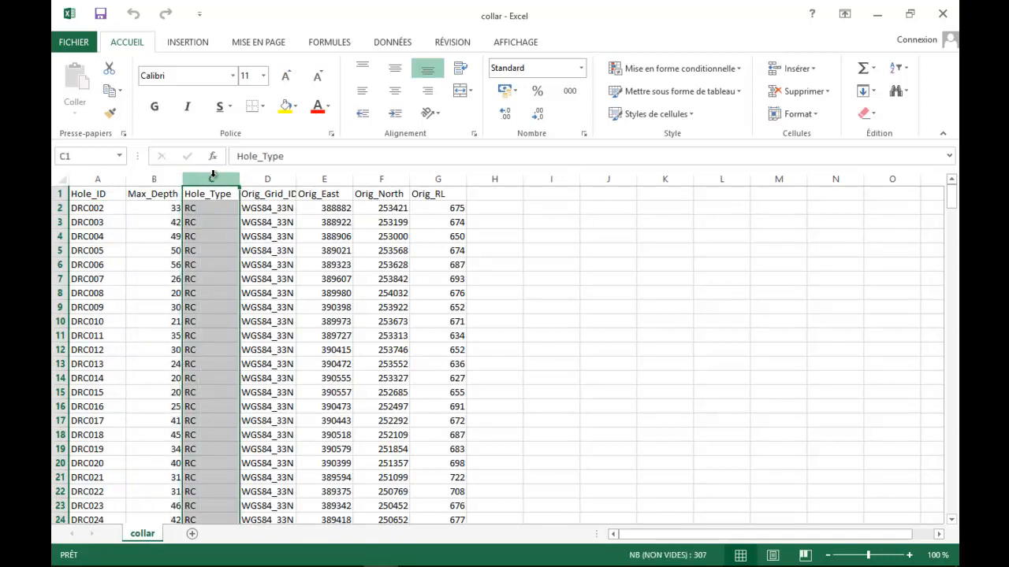
click(272, 178)
click(331, 180)
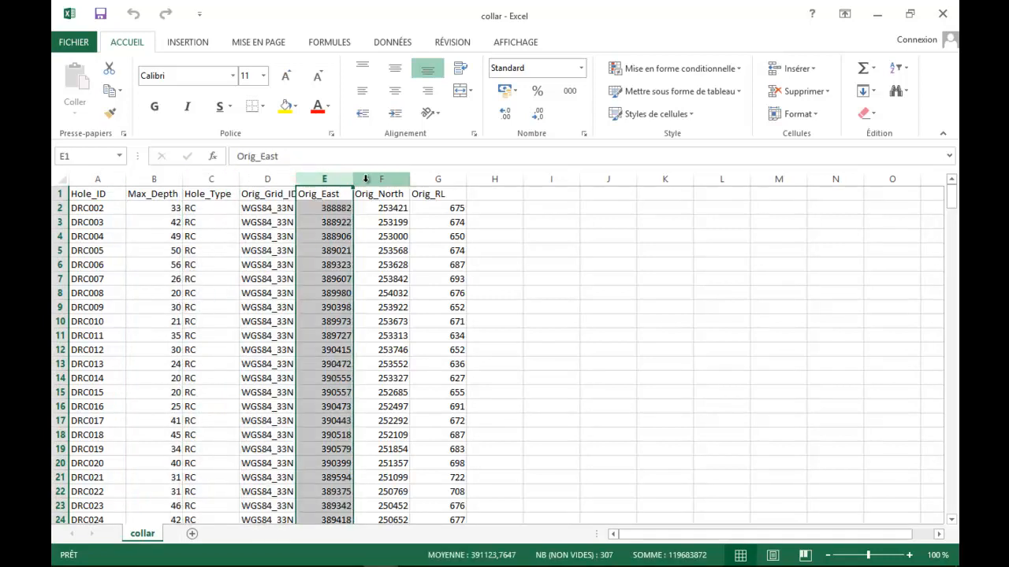
click(375, 179)
click(893, 16)
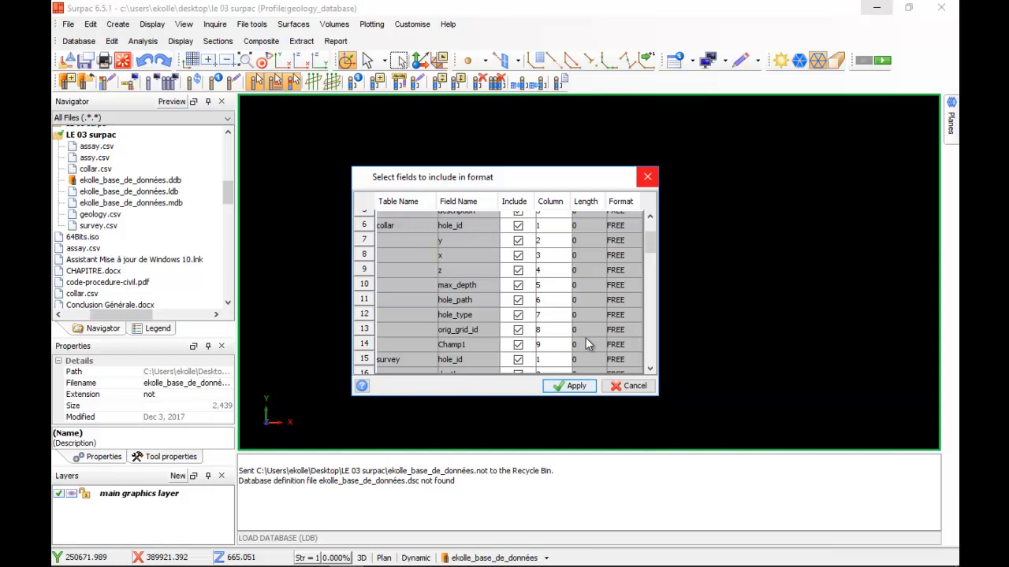
Step: Map the collar fields max_depth to column 2, hole_type to column 3 and orig_grid_id to column 4
mouse_move(380, 558)
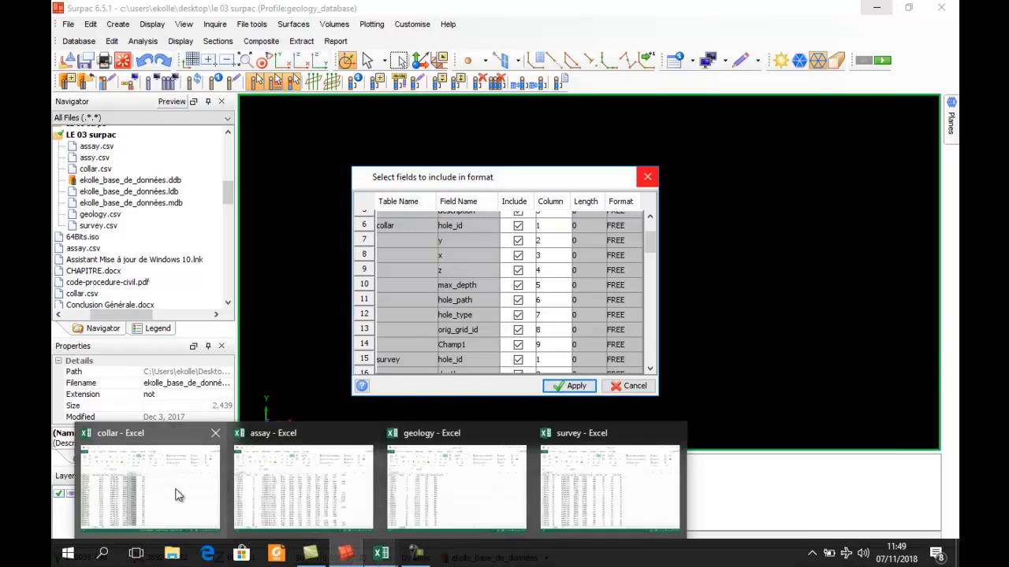
mouse_move(179, 495)
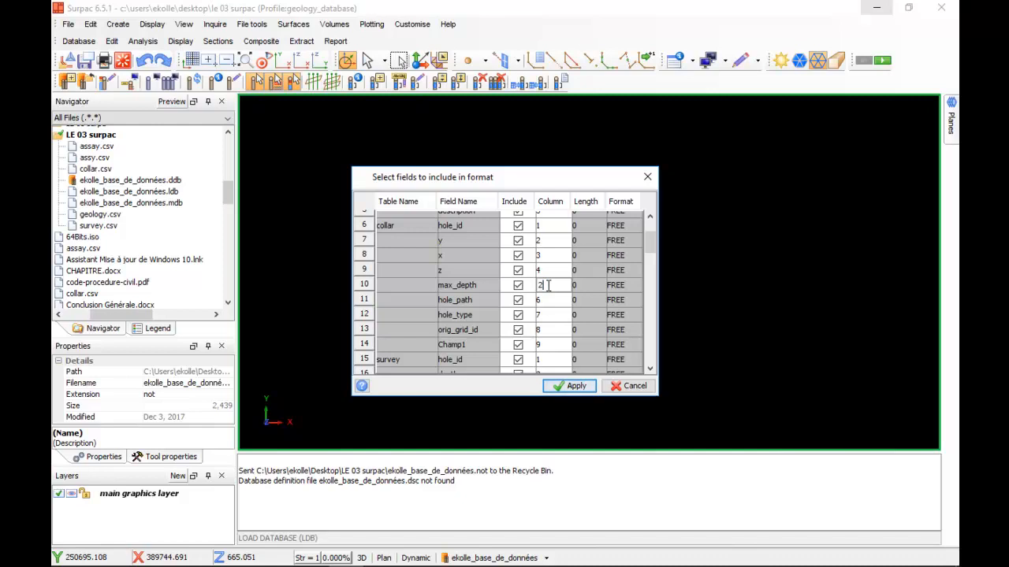
click(542, 315)
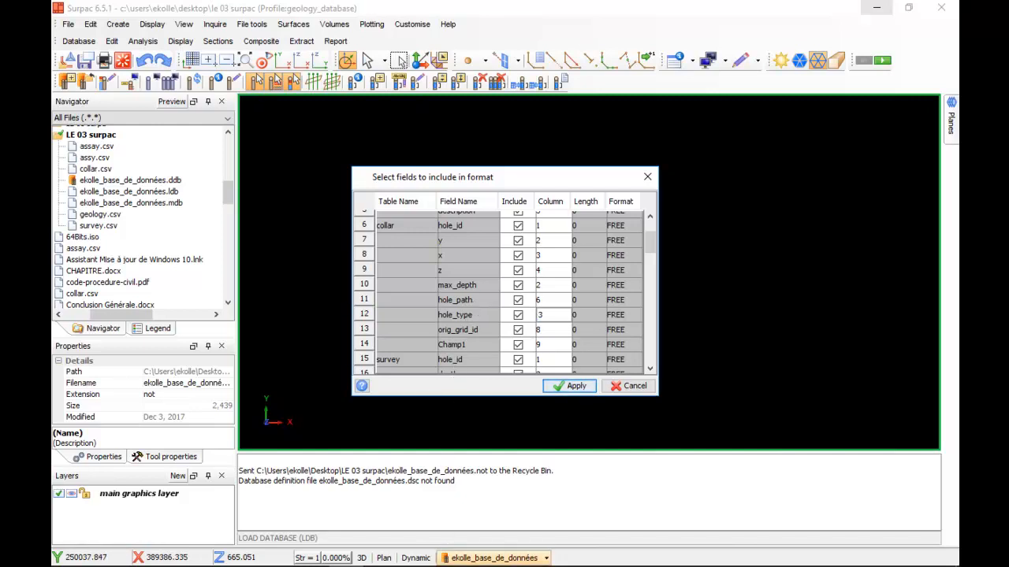
mouse_move(434, 555)
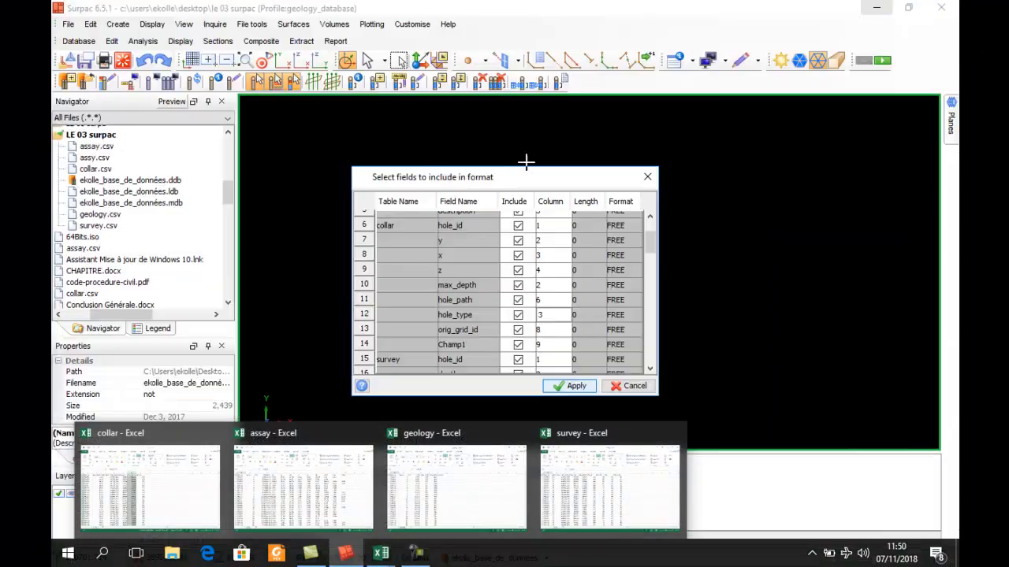
double_click(542, 330)
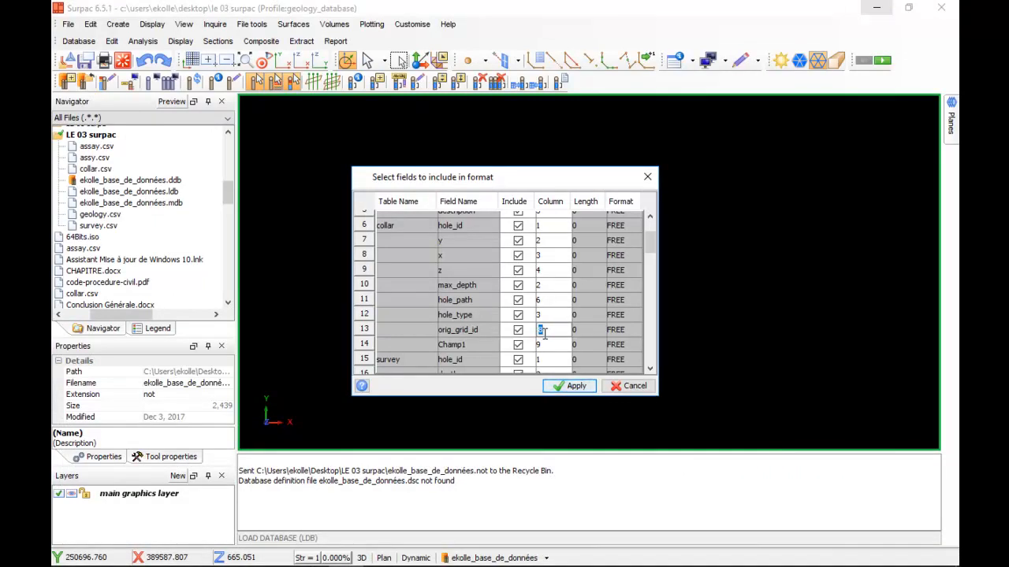
text(4)
Step: Map the collar coordinates x, y and z to columns 5, 6 and 7, and exclude the hole_path field
double_click(544, 254)
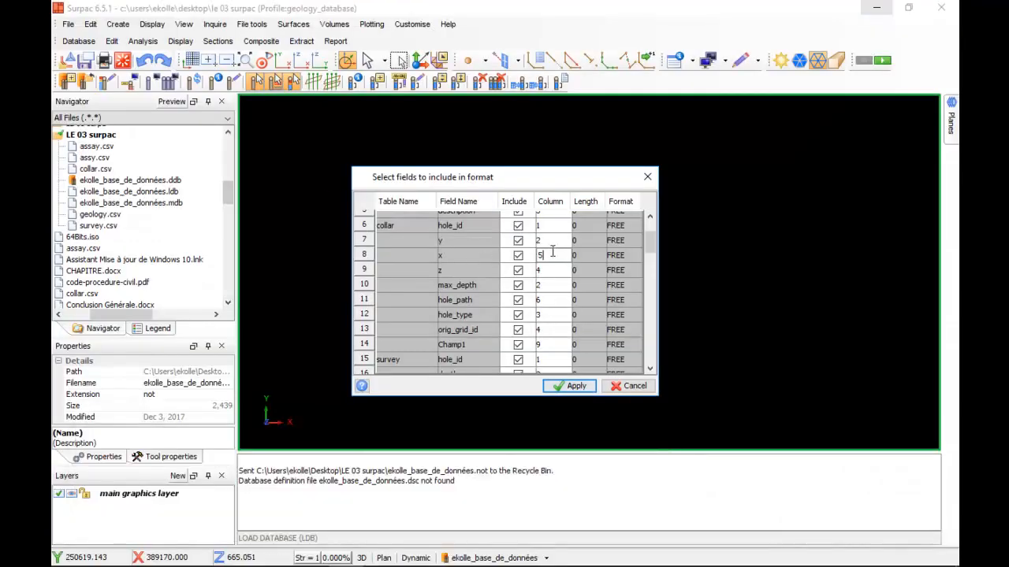
double_click(547, 242)
text(6)
key(Return)
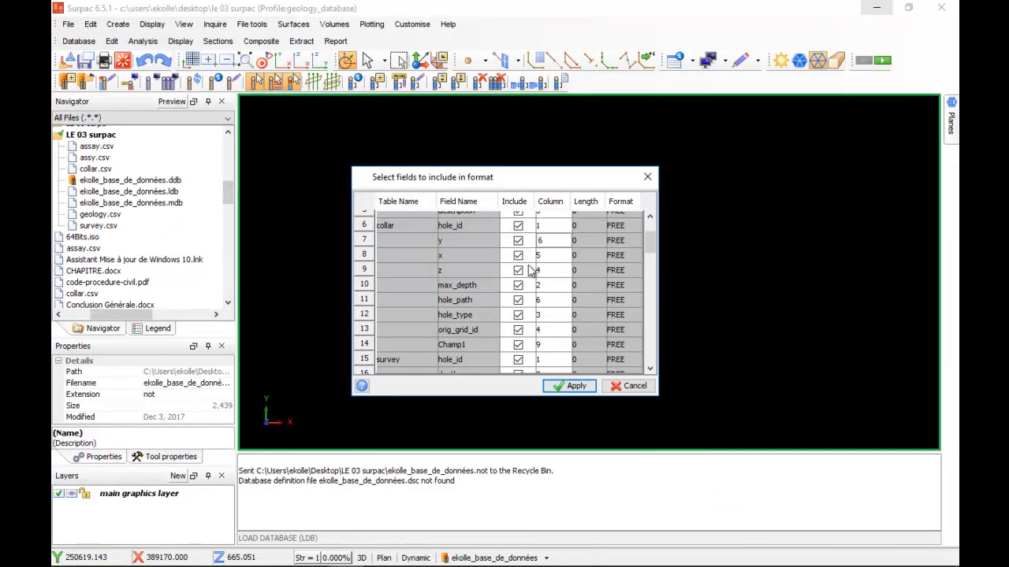
double_click(544, 270)
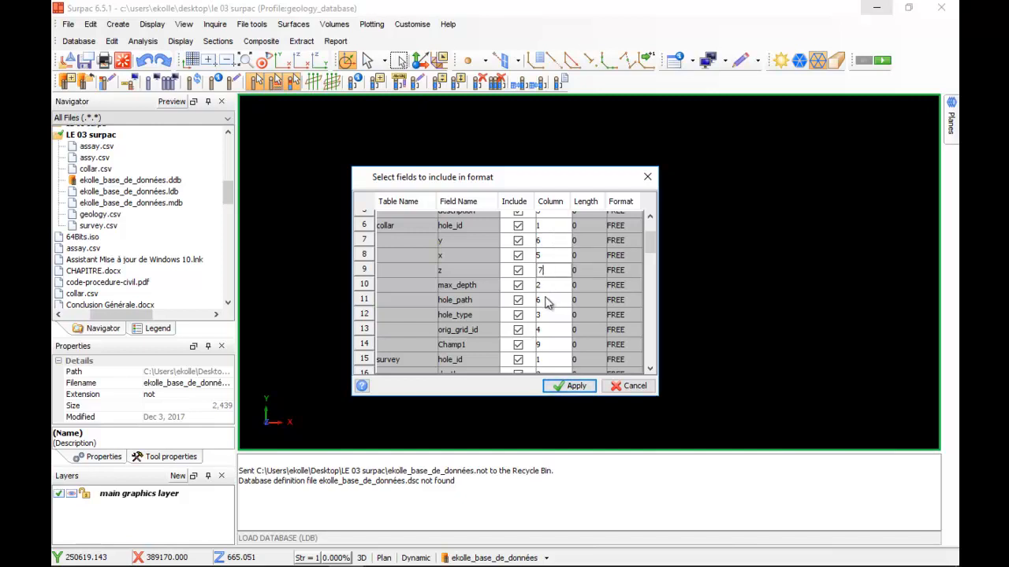
double_click(540, 300)
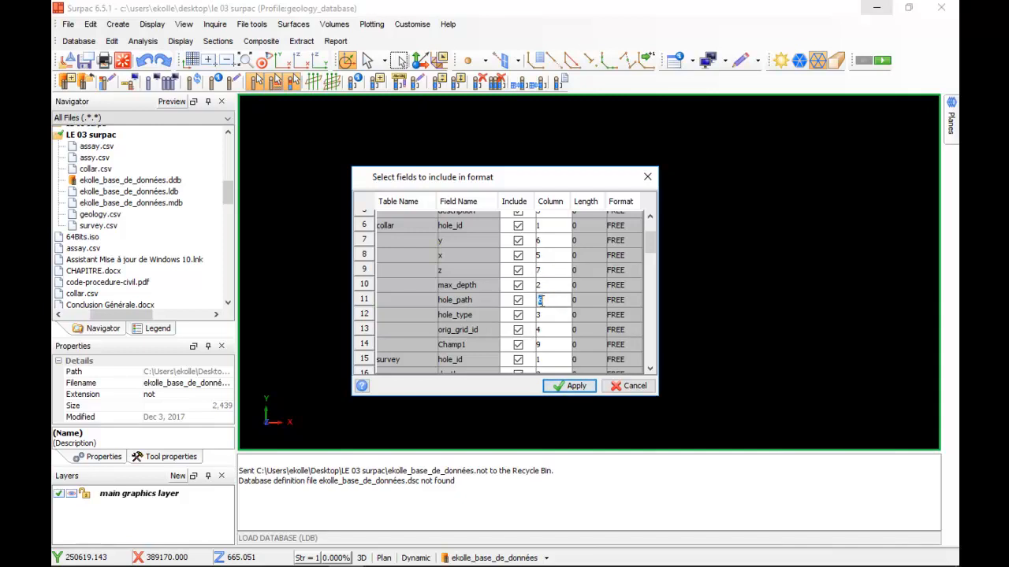
click(518, 301)
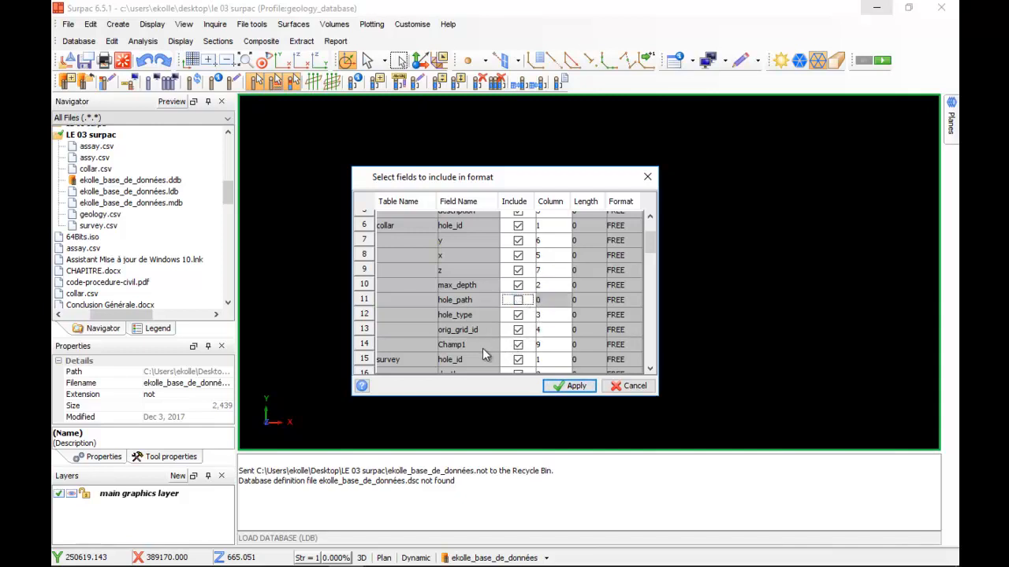
Step: Exclude the collar table's Champ1 field from the import format
scroll(466, 350, down, 1)
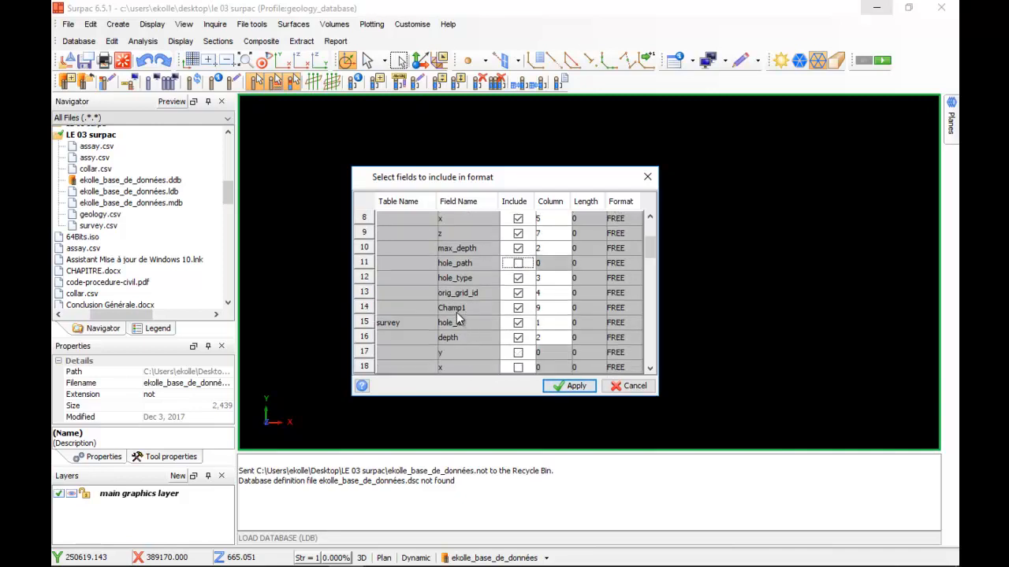
double_click(544, 307)
click(518, 308)
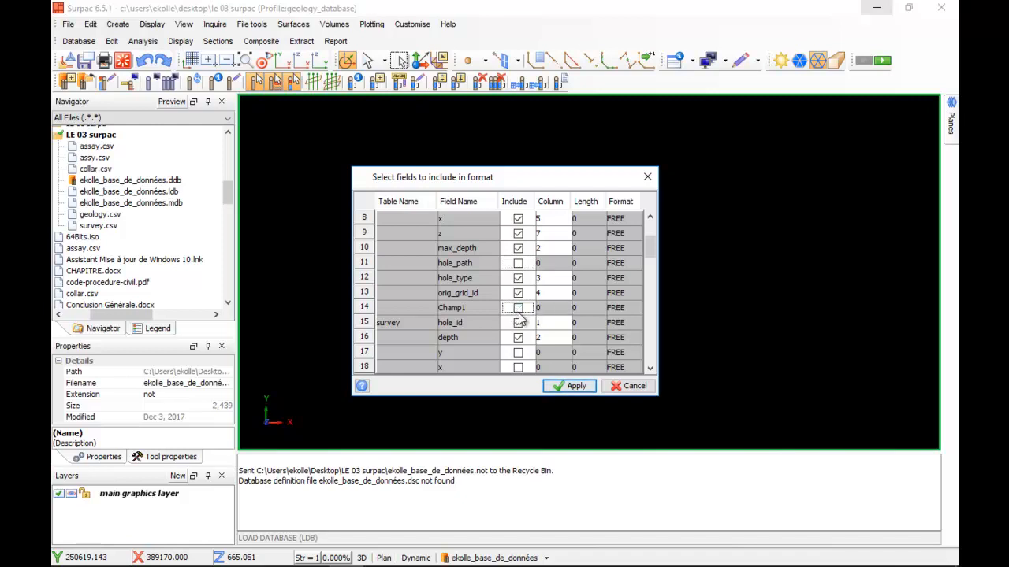
scroll(516, 304, up, 2)
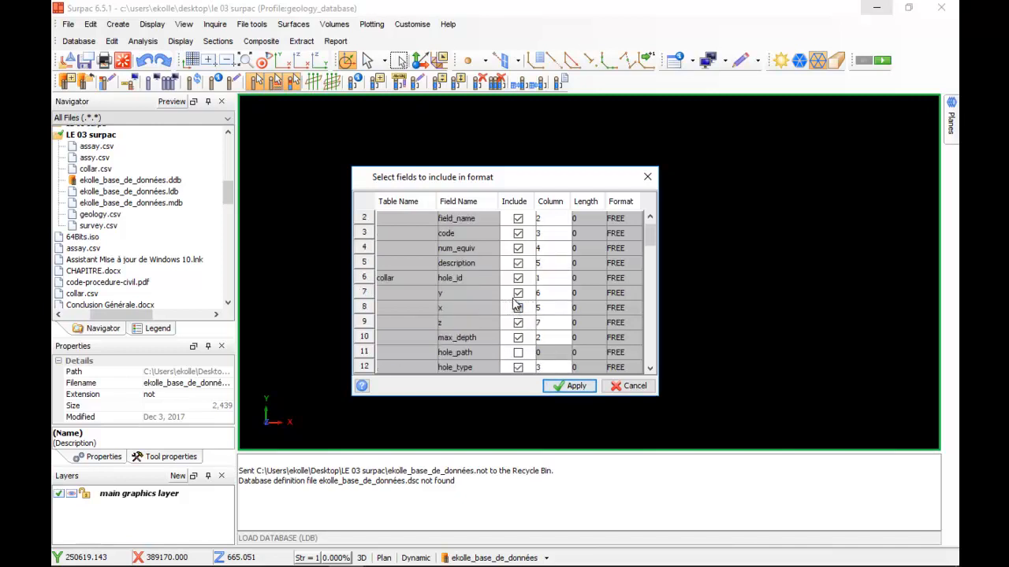
scroll(516, 304, down, 1)
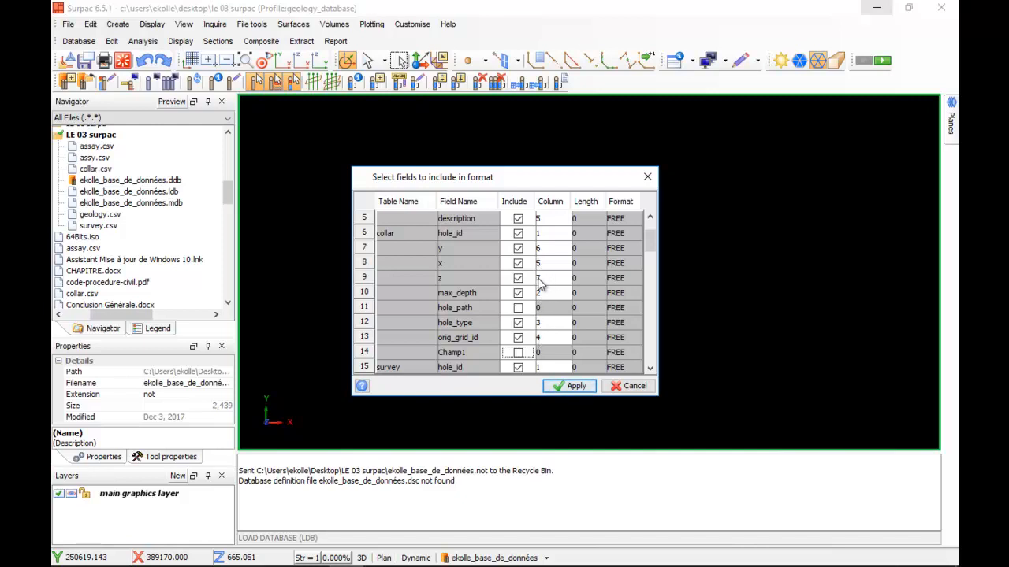
Step: Preview the survey workbook in Excel and check its column order for the survey field mapping
scroll(538, 283, down, 3)
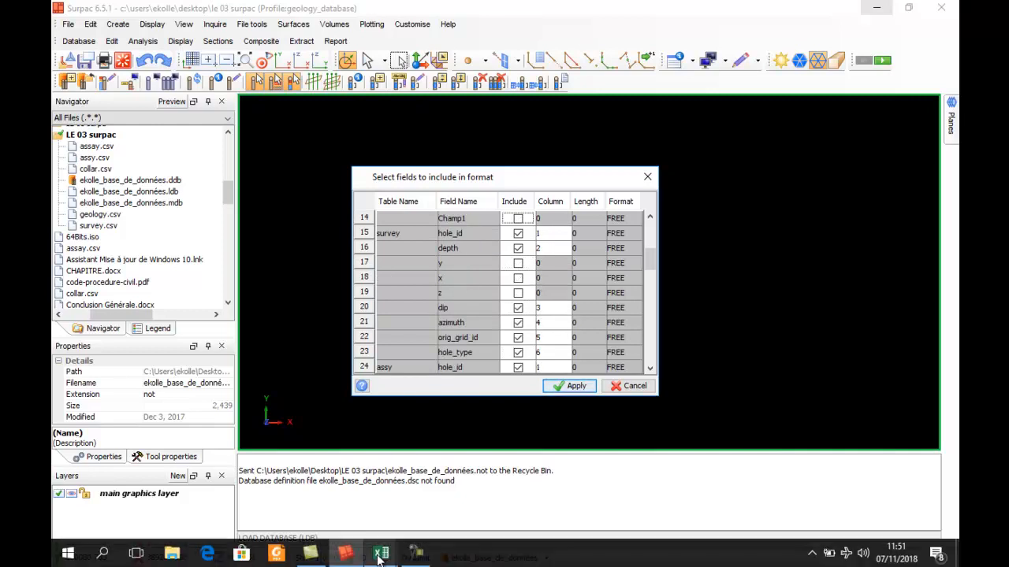
click(379, 557)
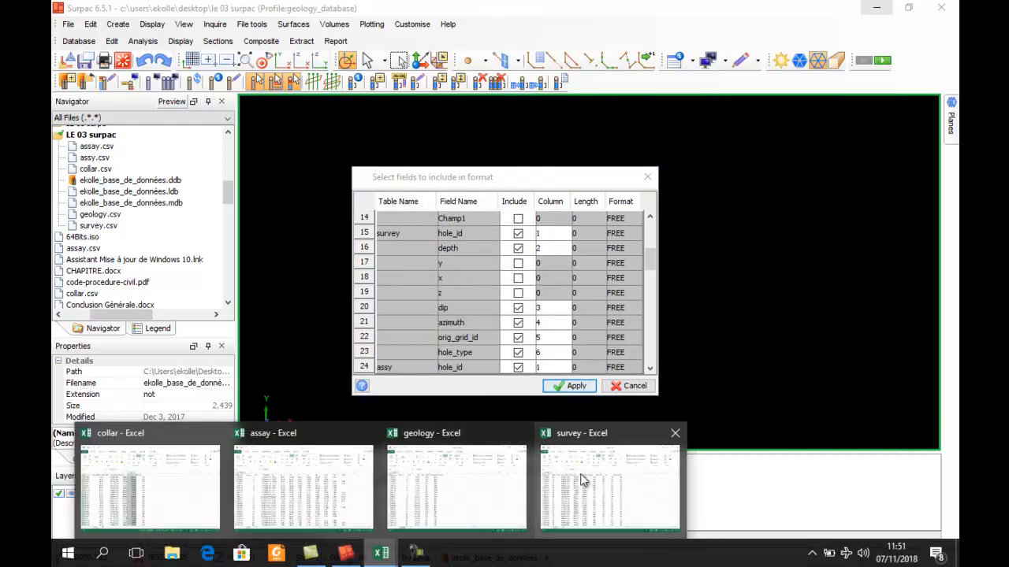
mouse_move(579, 480)
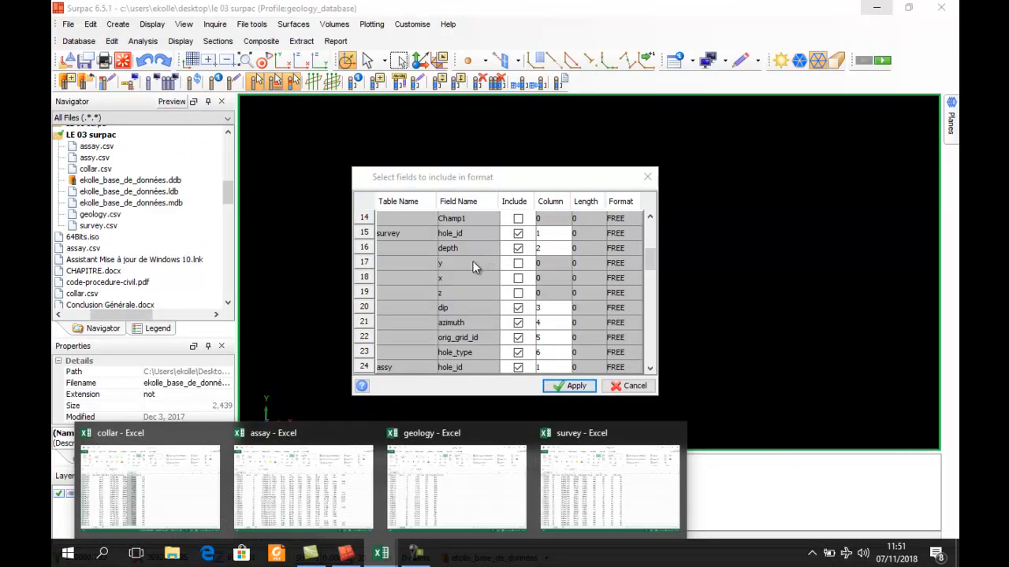
double_click(540, 337)
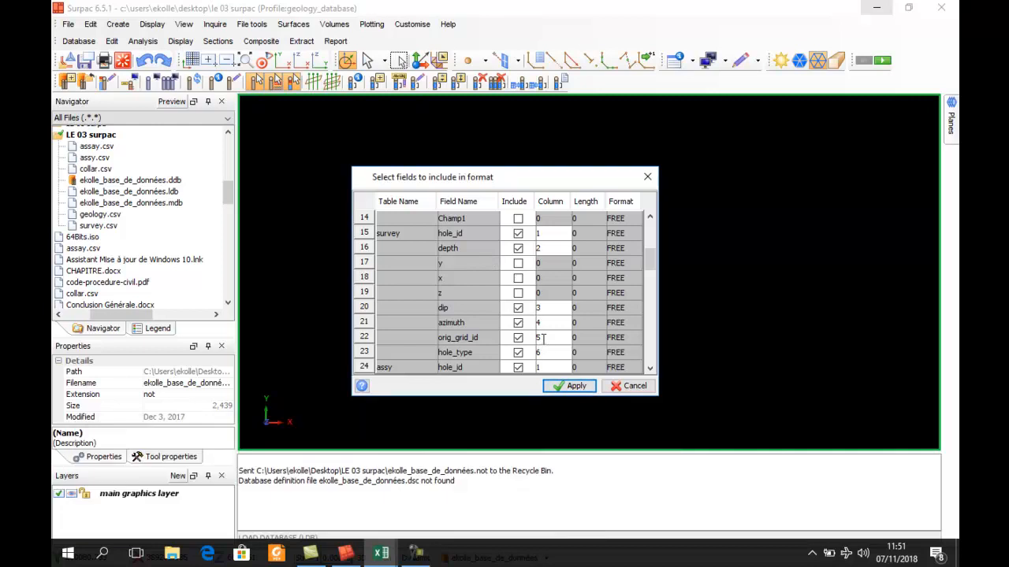
text(3)
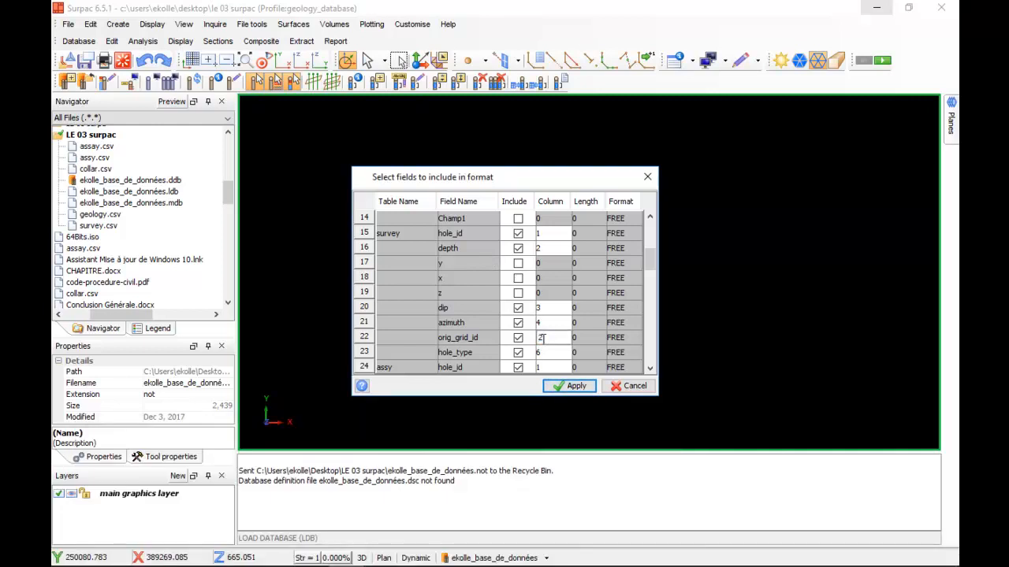
key(BackSpace)
text(2)
Step: Check the survey workbook's column order again and map survey hole_type to column 2 and orig_grid_id to column 3
mouse_move(396, 561)
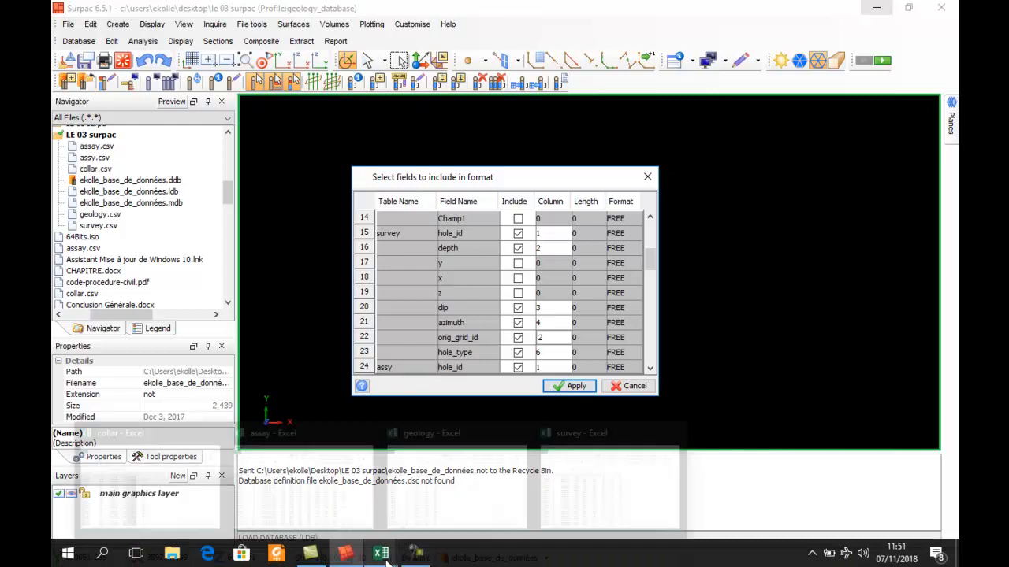
mouse_move(568, 501)
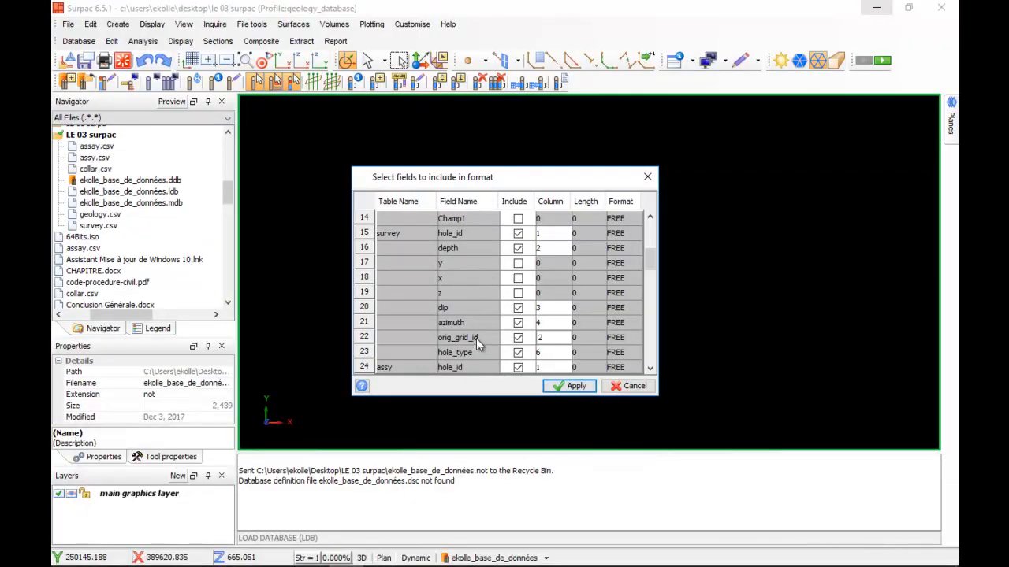
double_click(542, 353)
text(2)
double_click(541, 337)
text(3)
mouse_move(354, 564)
drag(649, 267, 651, 246)
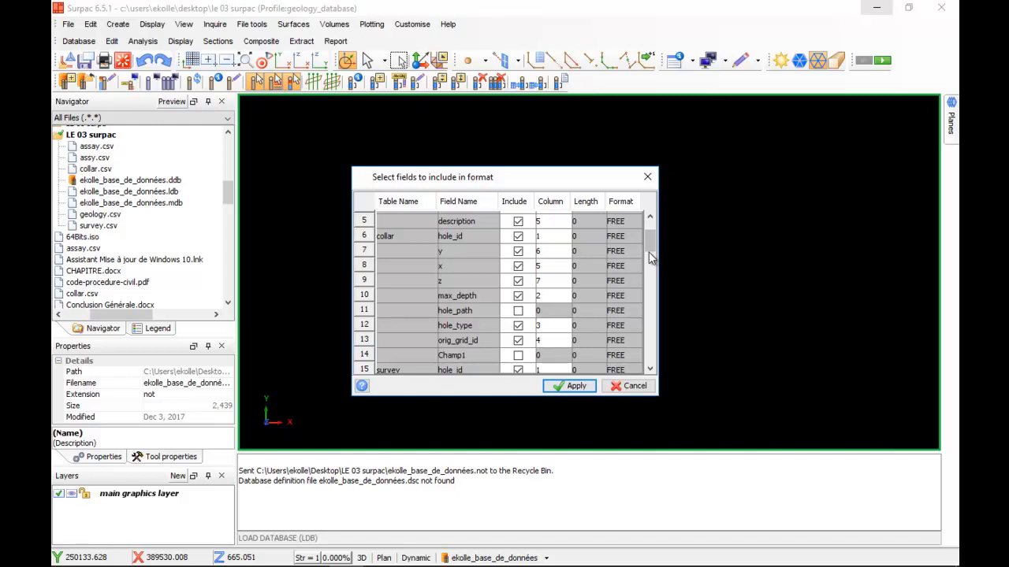
drag(652, 250, 650, 266)
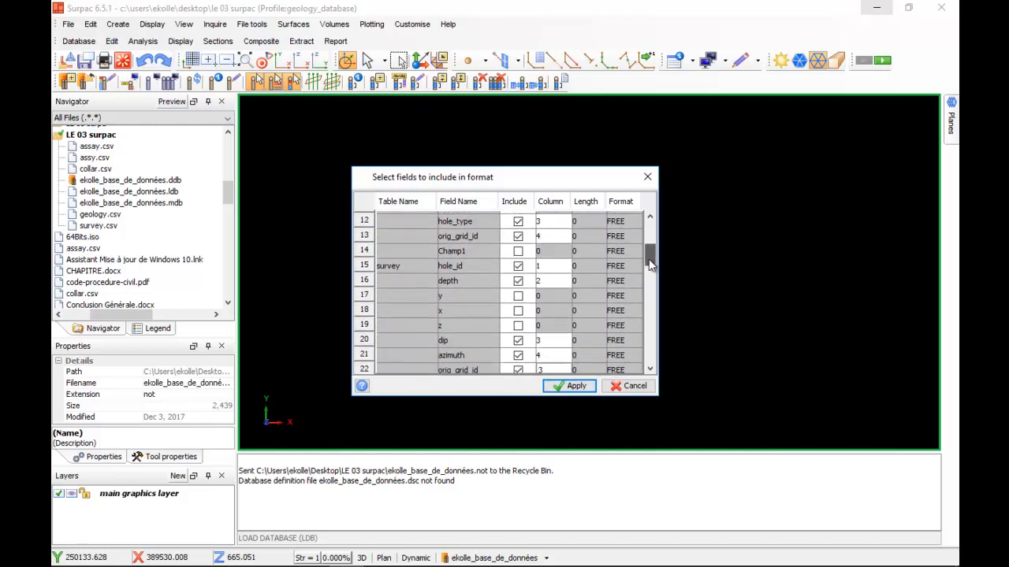
drag(650, 266, 650, 268)
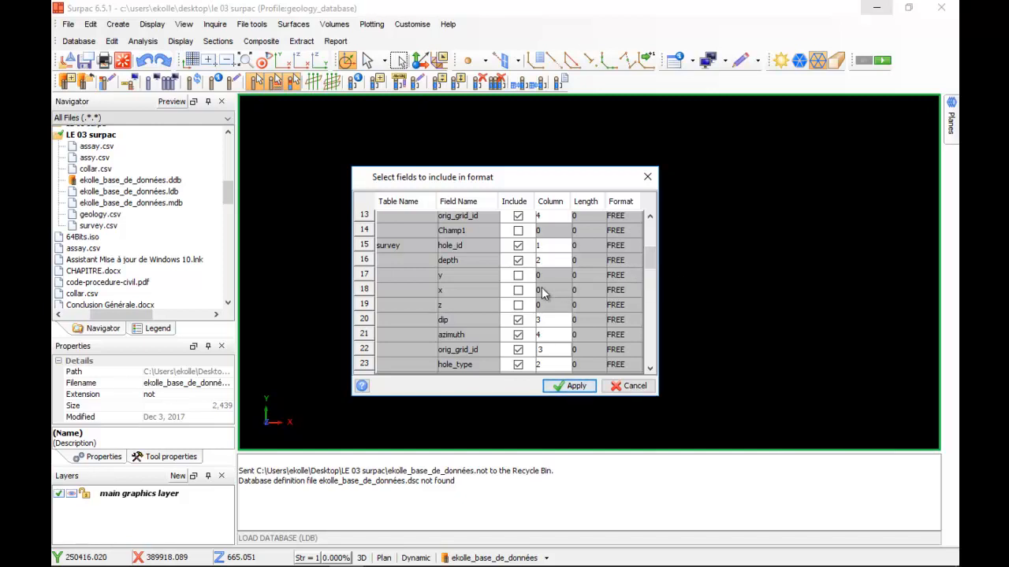
click(518, 275)
click(518, 290)
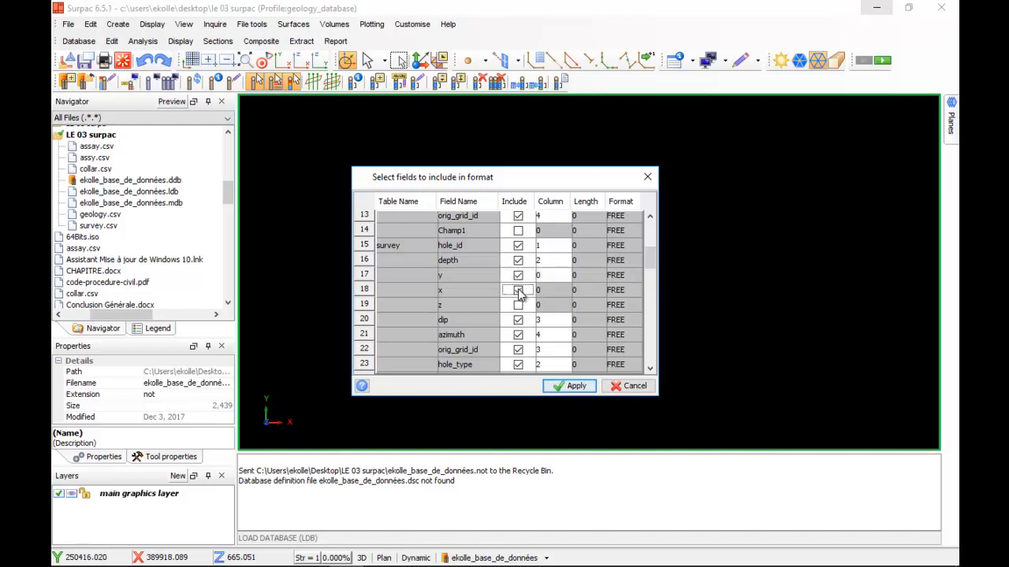
click(517, 306)
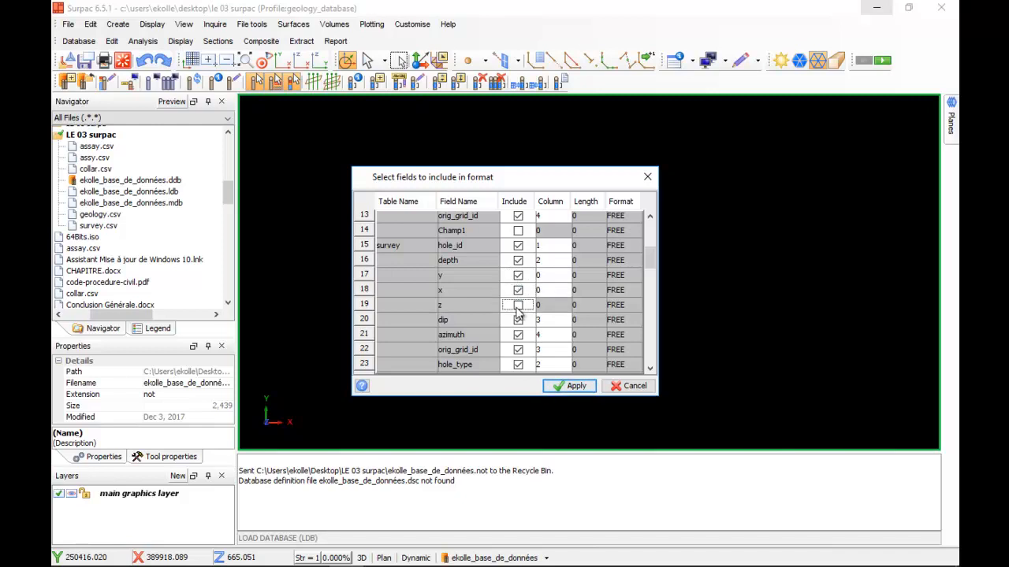
click(517, 308)
click(517, 293)
click(519, 278)
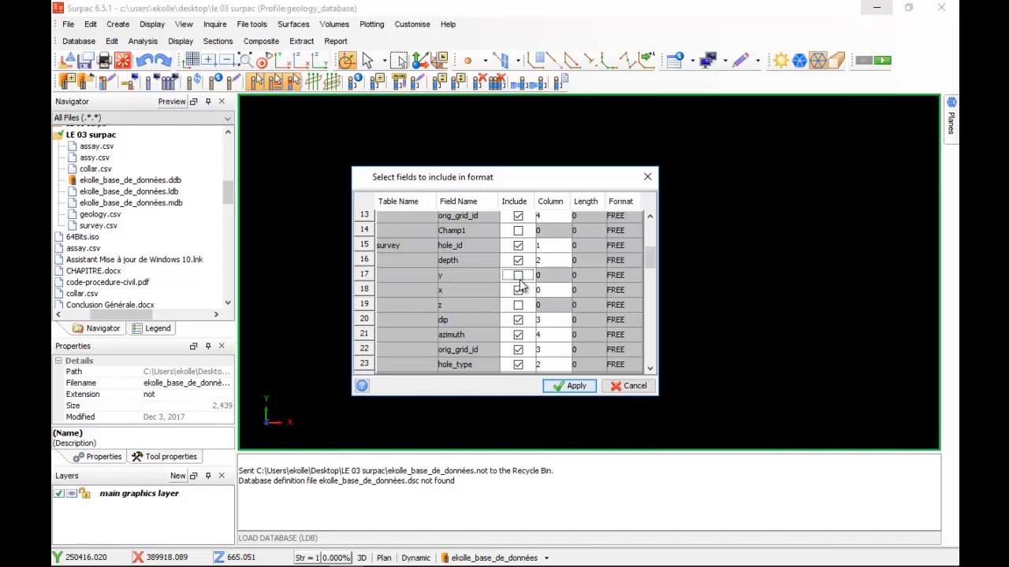
click(520, 291)
click(518, 291)
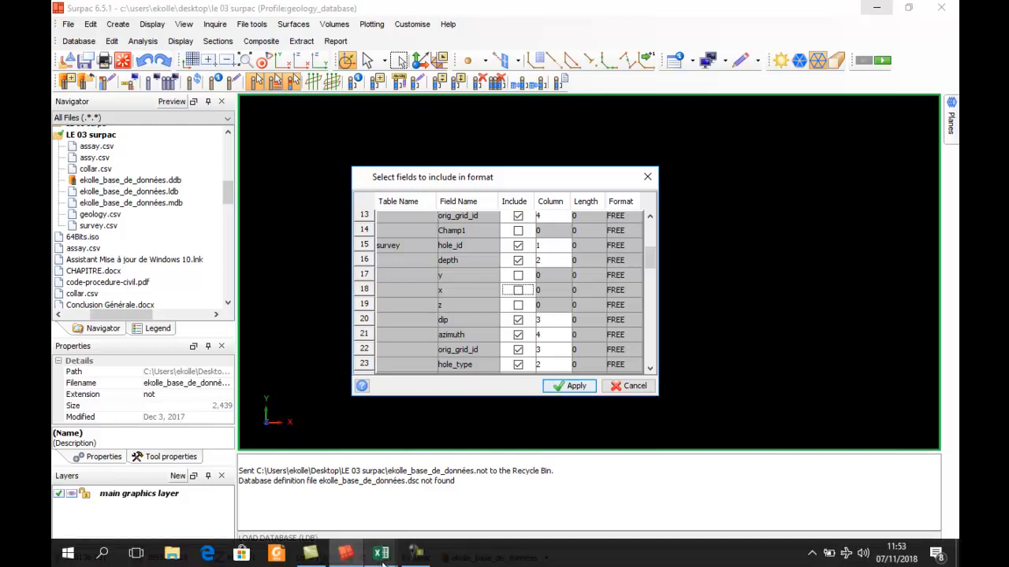
Step: Consult the survey workbook preview and map the survey fields azimuth to column 7, dip to column 8 and depth to column 9
click(382, 555)
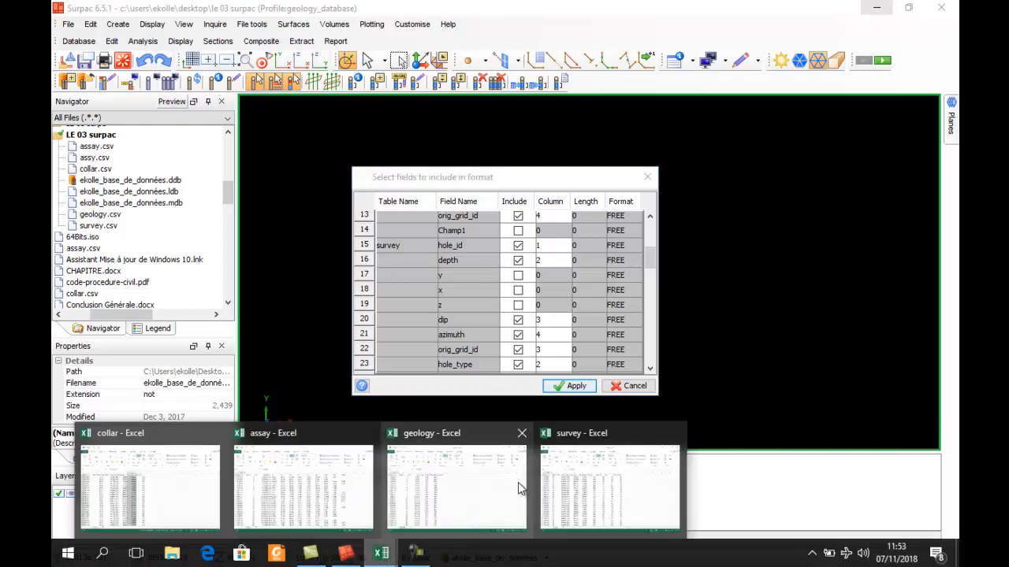
mouse_move(573, 487)
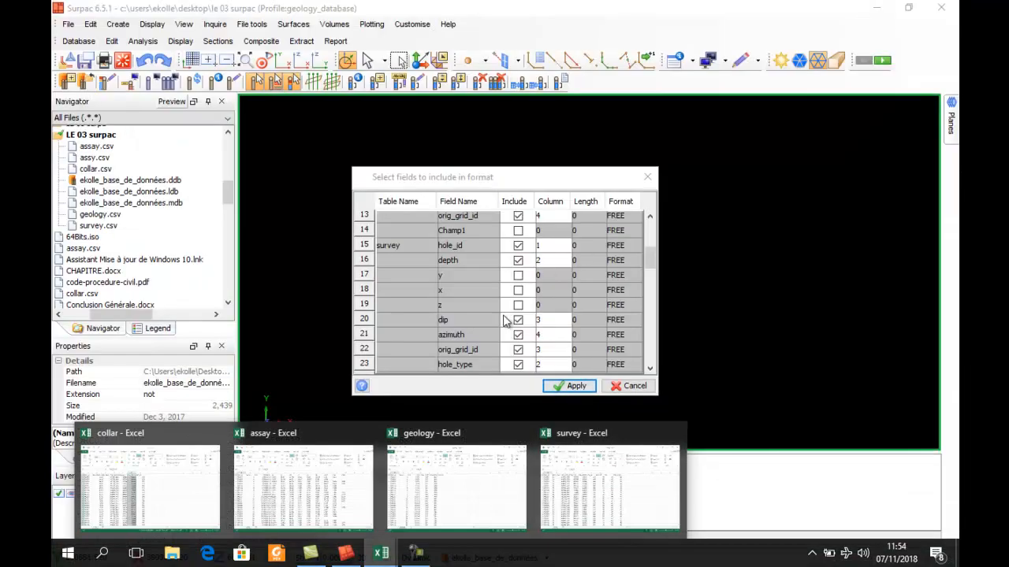
click(551, 335)
click(550, 335)
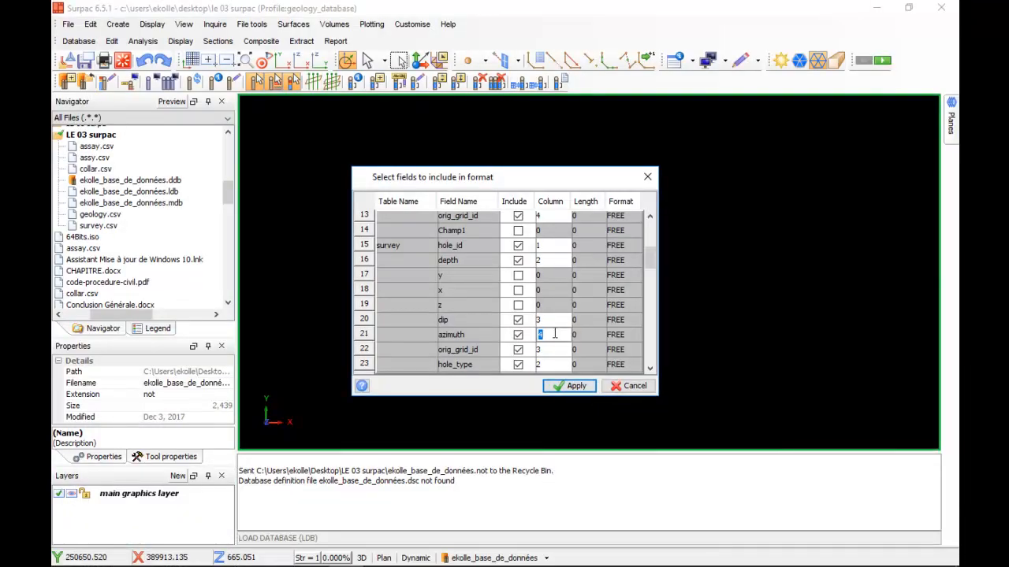
text(7)
click(543, 320)
text(8)
click(541, 261)
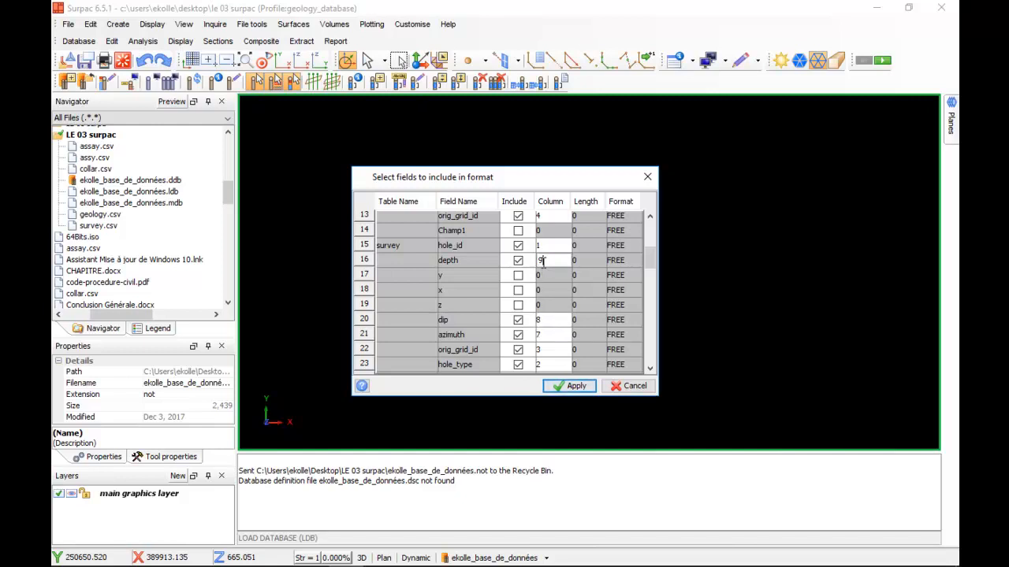
text(9)
Step: Consult the assay workbook preview and map the assy fields samp_id to column 4, depth_from to column 2 and depth_to to column 3
click(648, 369)
click(647, 369)
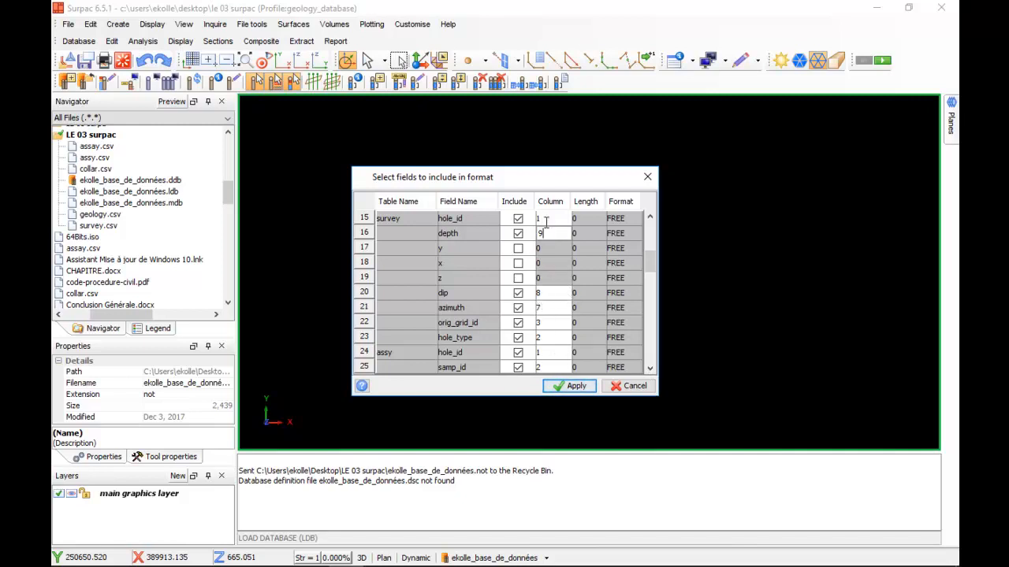
click(650, 368)
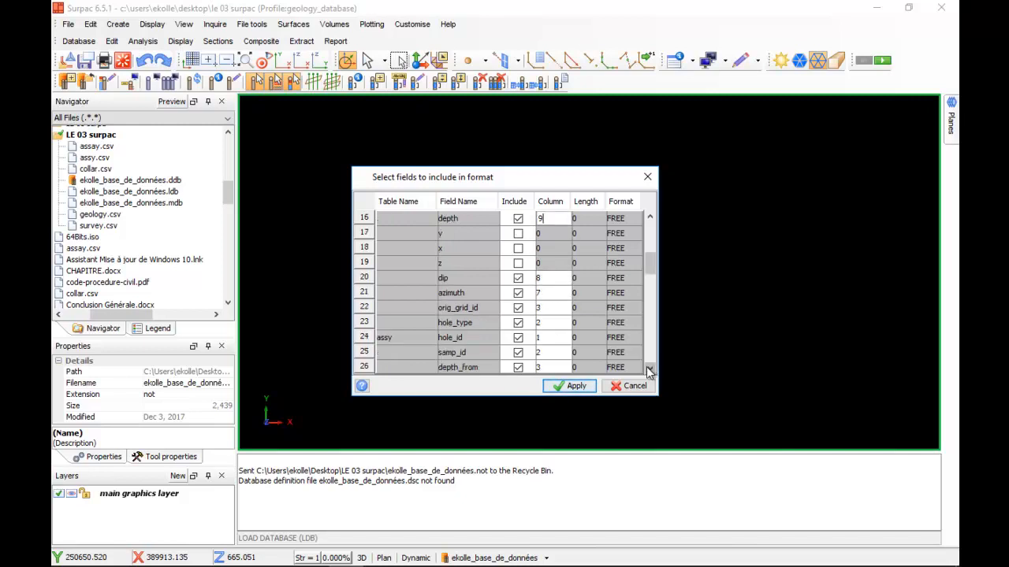
click(650, 368)
click(650, 369)
click(650, 369)
click(650, 369)
click(650, 368)
click(650, 369)
click(650, 368)
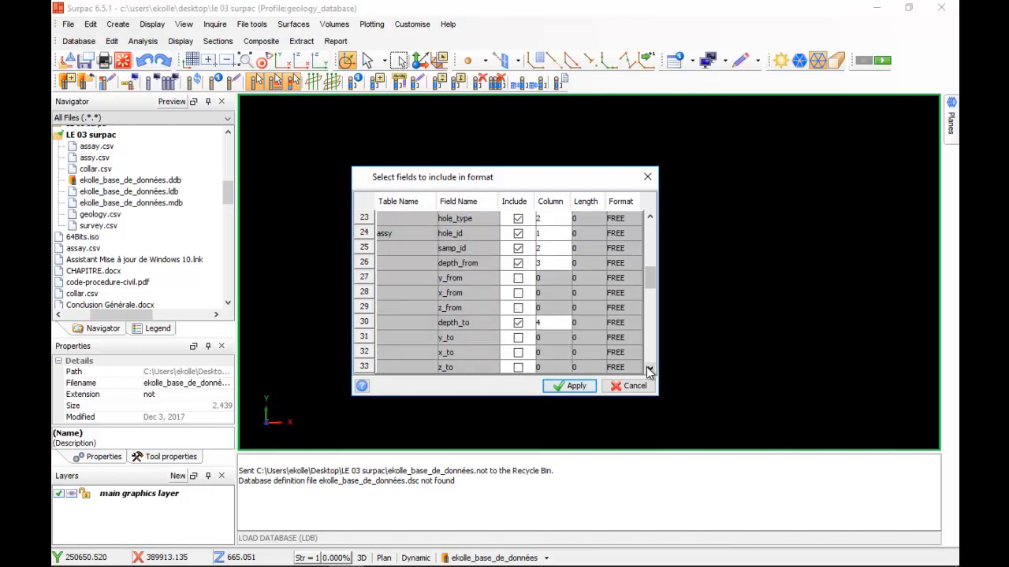
click(650, 369)
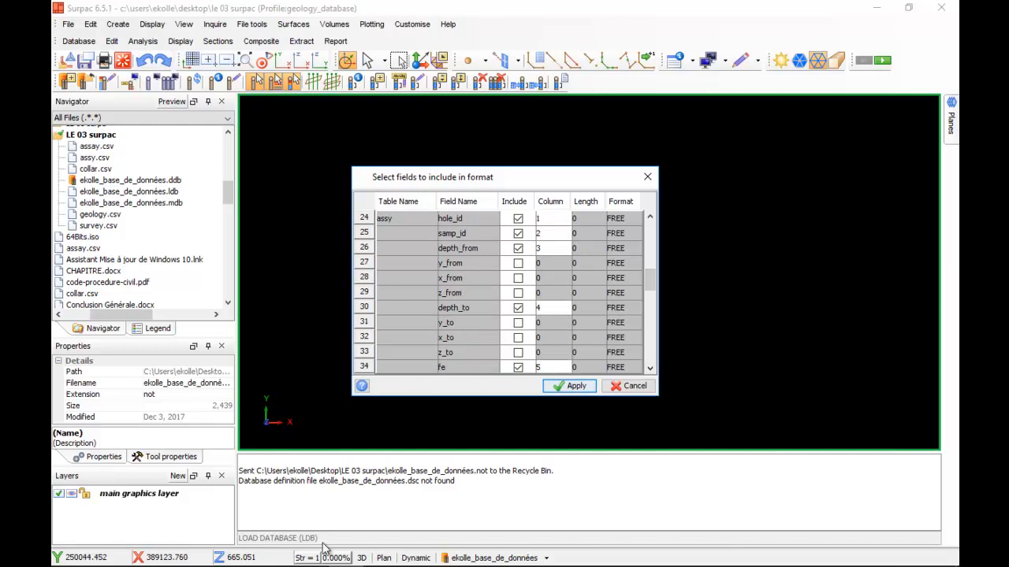
mouse_move(343, 561)
click(381, 554)
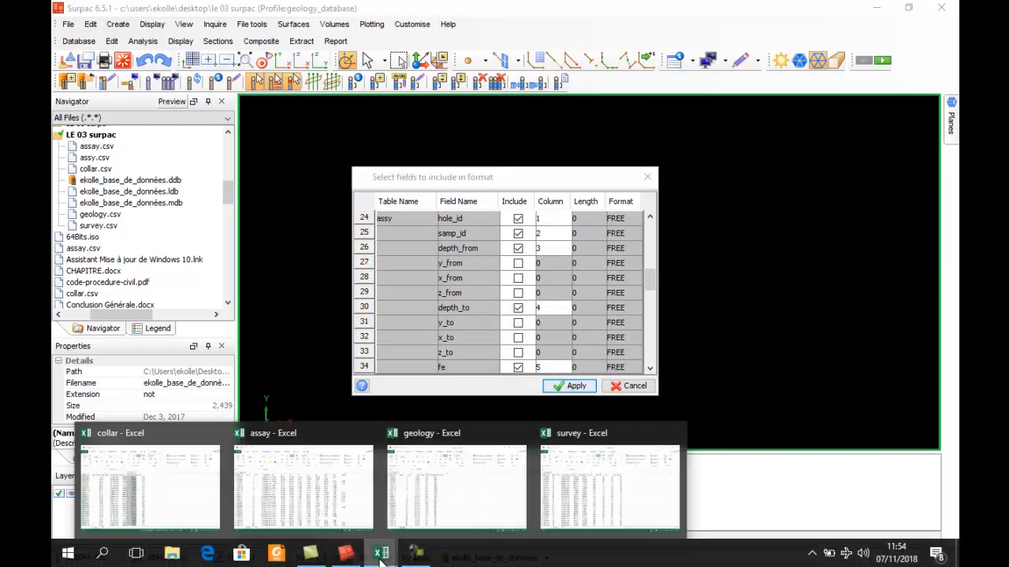
mouse_move(312, 489)
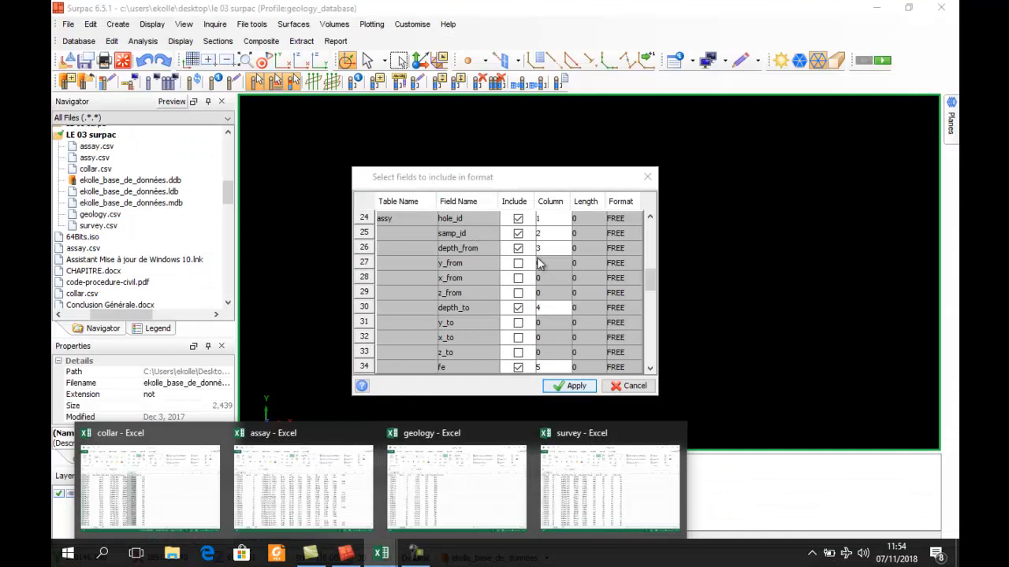
double_click(549, 233)
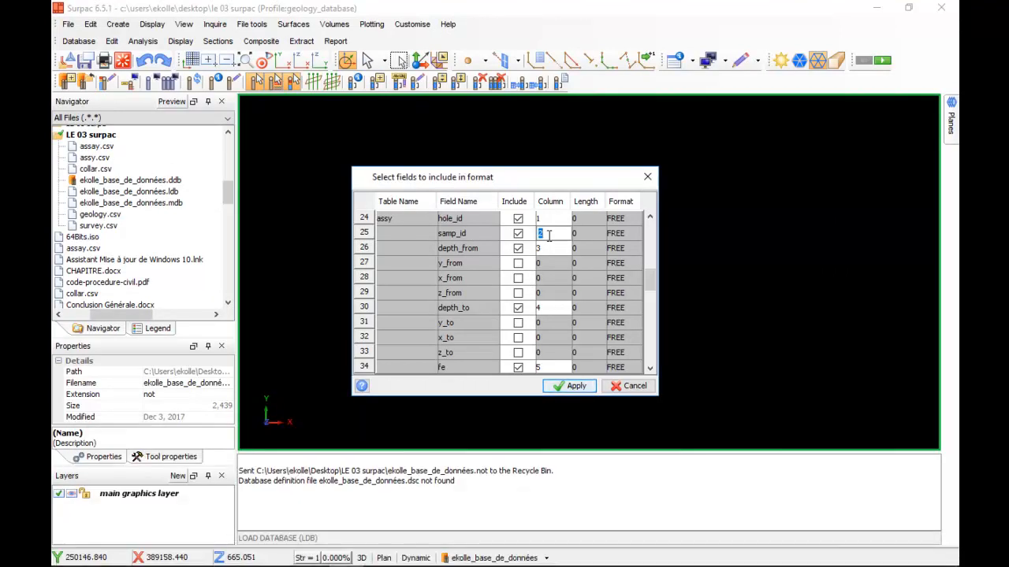
text(4)
double_click(543, 248)
text(2)
double_click(550, 308)
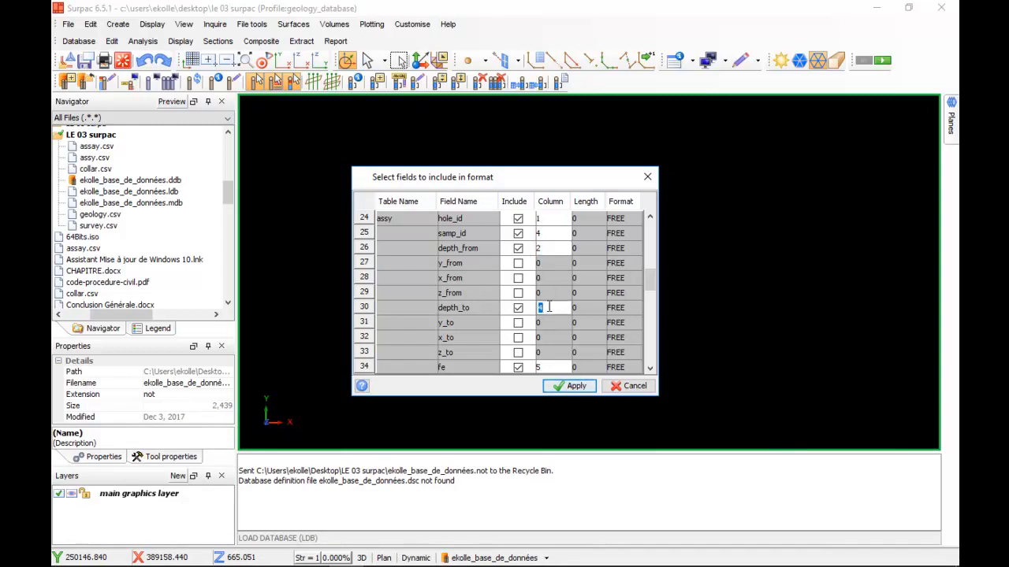
text(3)
Step: Review the assy element fields, then switch to the assay workbook in Excel and examine the order of its element columns
scroll(574, 323, down, 1)
scroll(575, 323, down, 1)
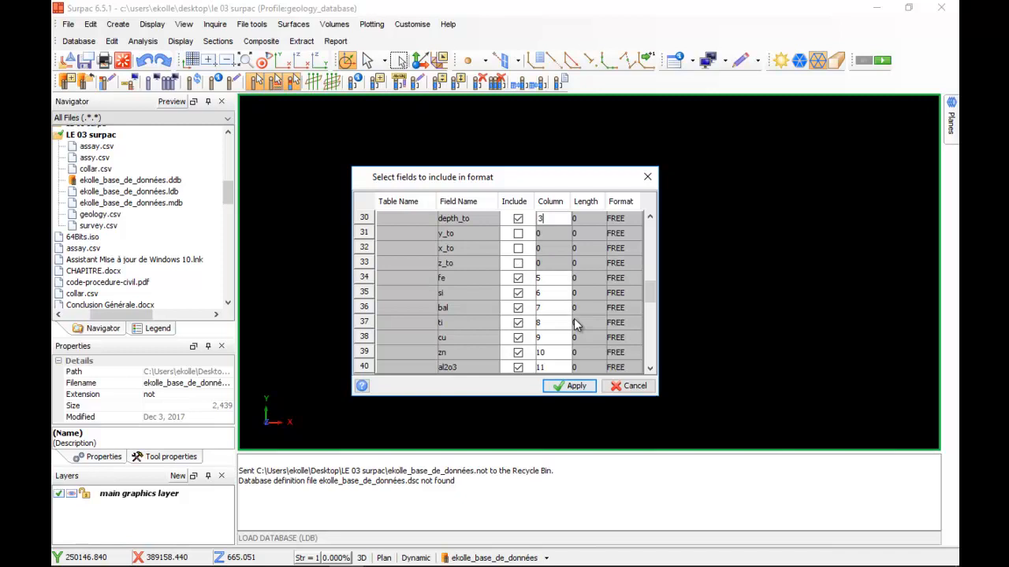
mouse_move(362, 561)
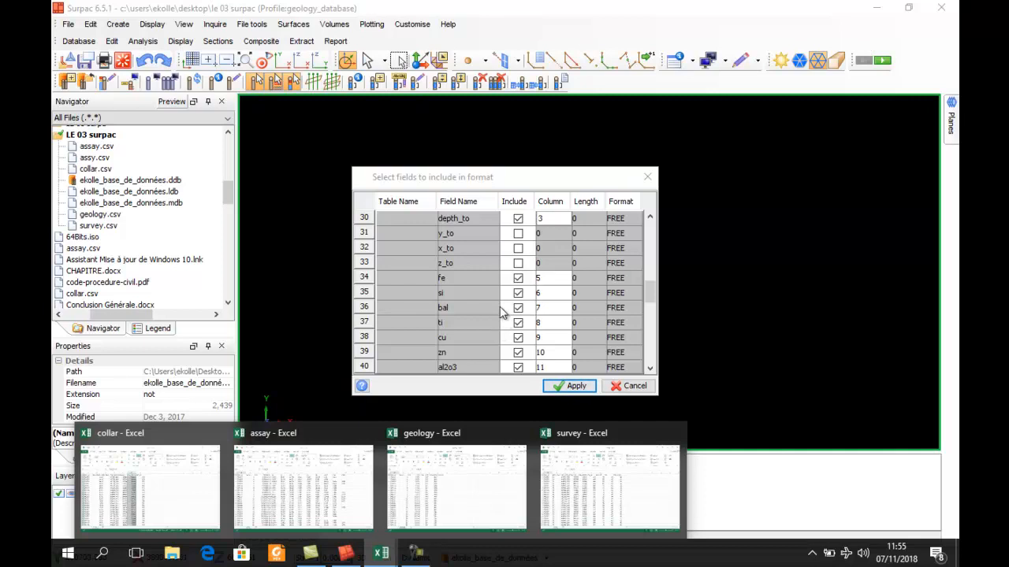
scroll(501, 310, down, 1)
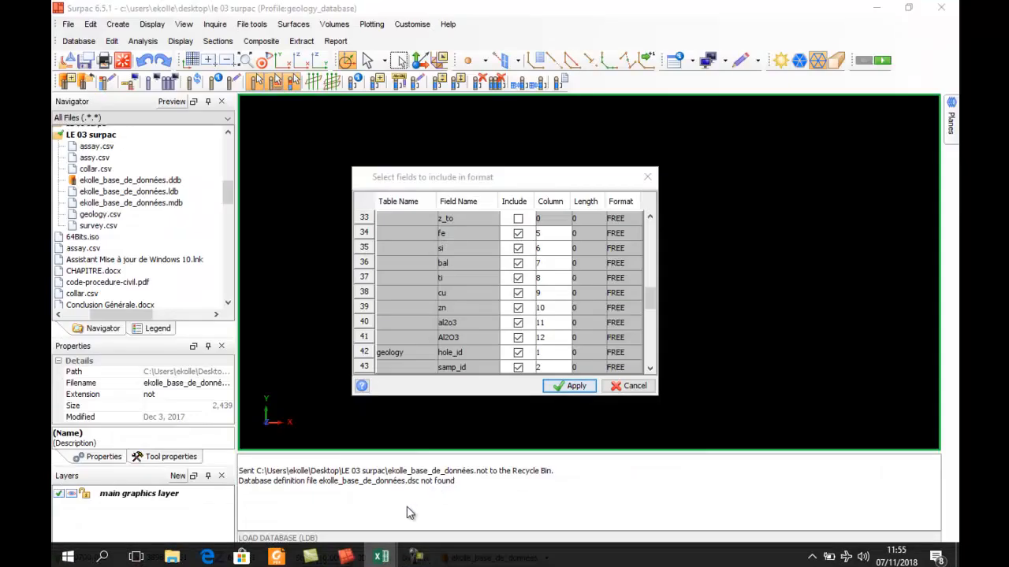
click(382, 556)
mouse_move(382, 562)
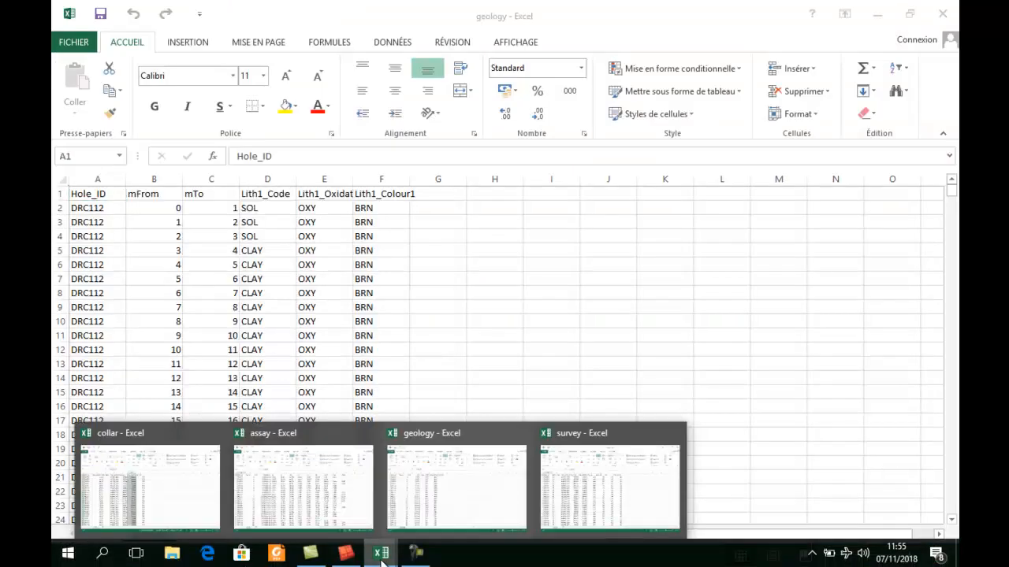
click(315, 510)
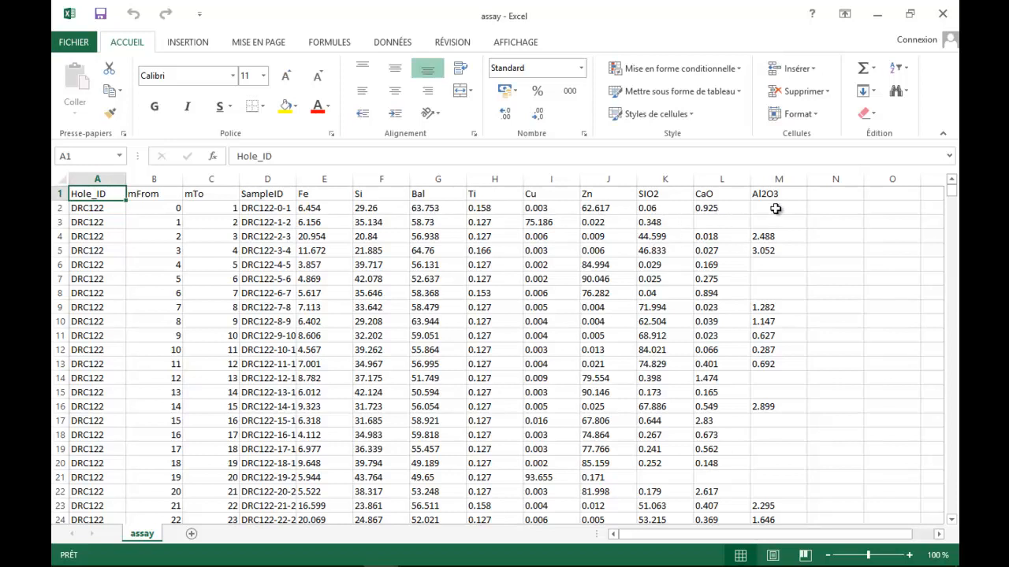
Step: Return from Excel to Surpac and exclude the assy fields al2o3 and Al2O3 from the format, with their column numbers set to 0
click(877, 15)
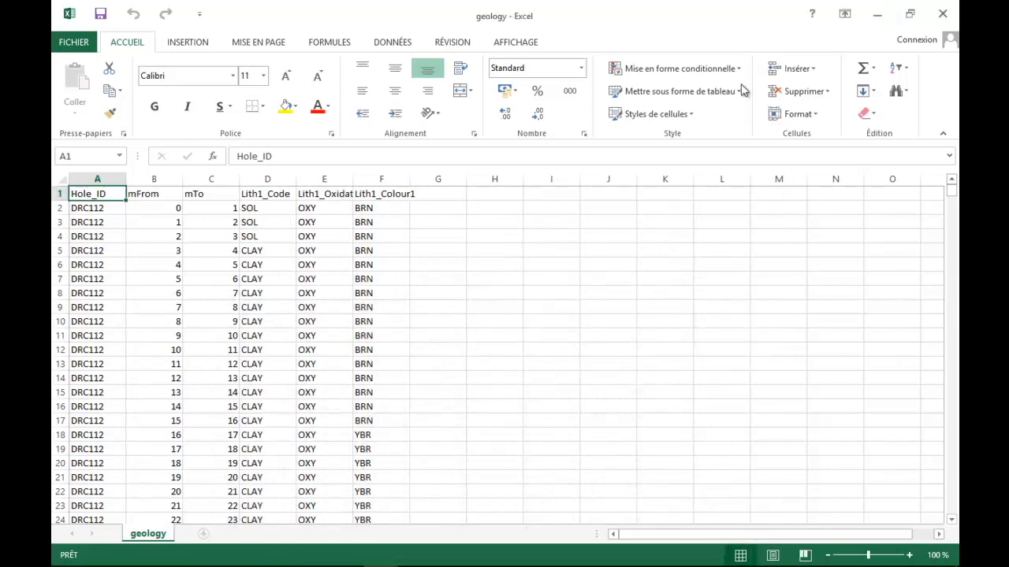
click(874, 14)
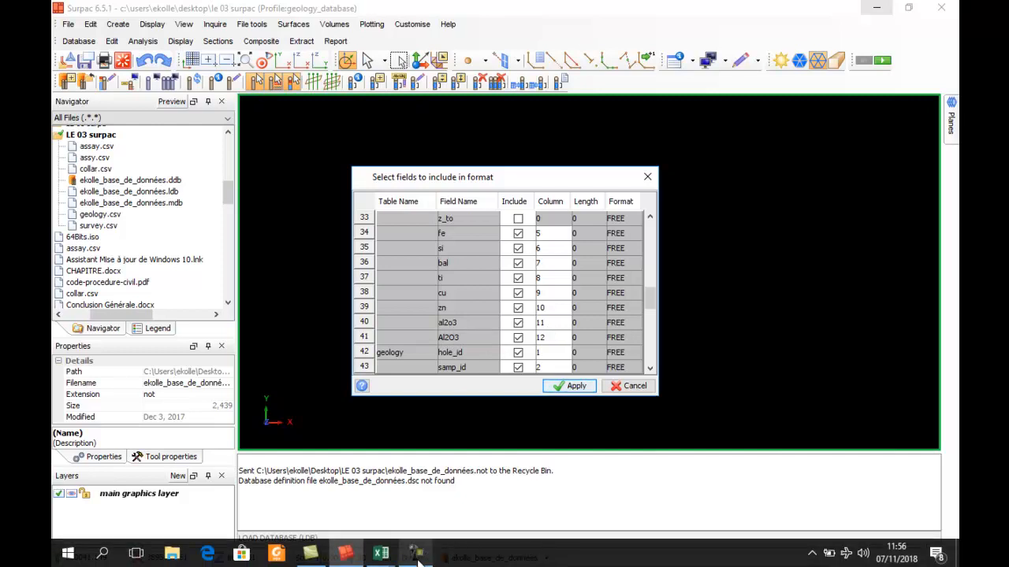
click(415, 554)
click(524, 560)
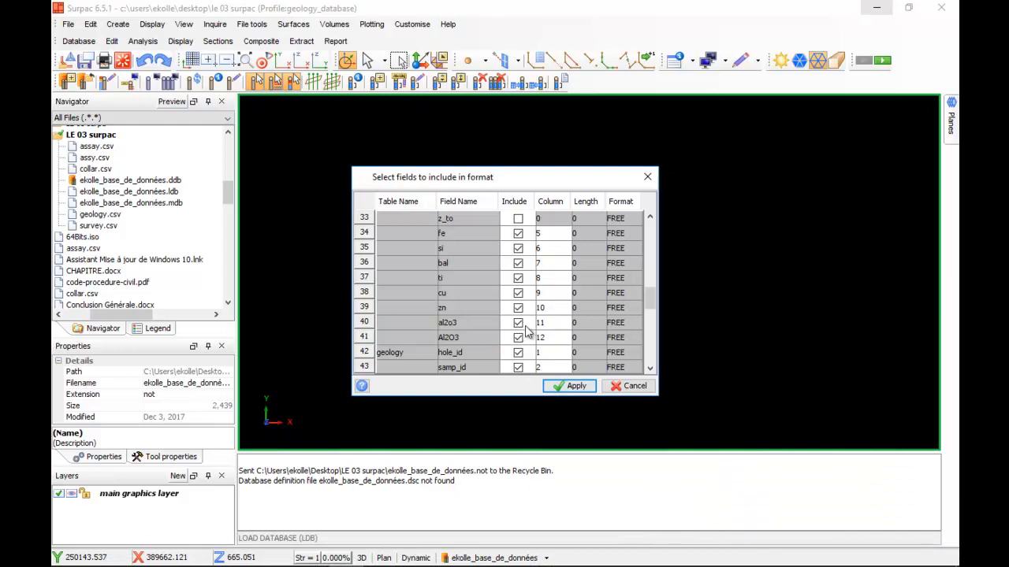
double_click(547, 326)
text(0)
double_click(548, 337)
text(0)
click(517, 323)
click(519, 340)
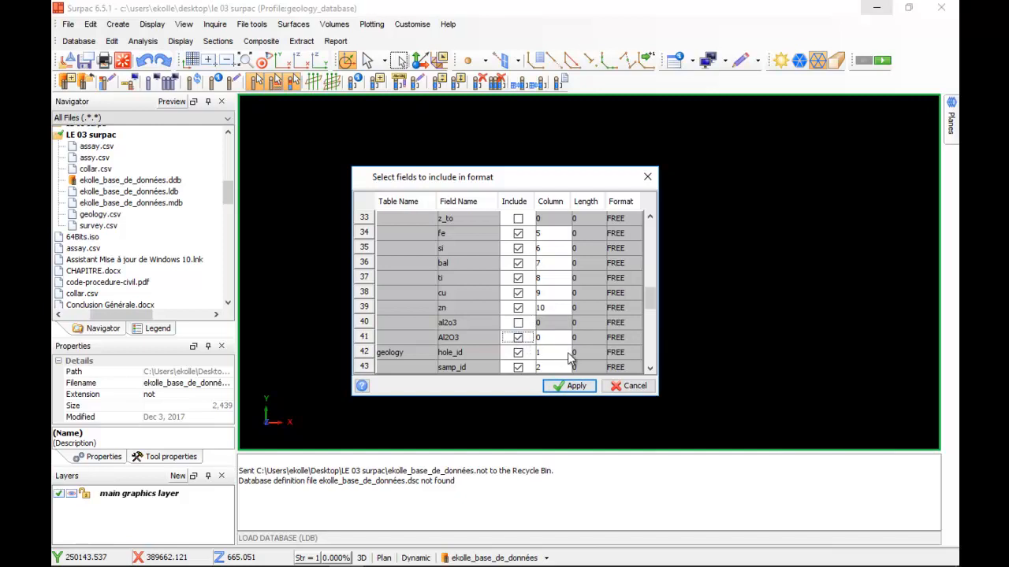
click(519, 338)
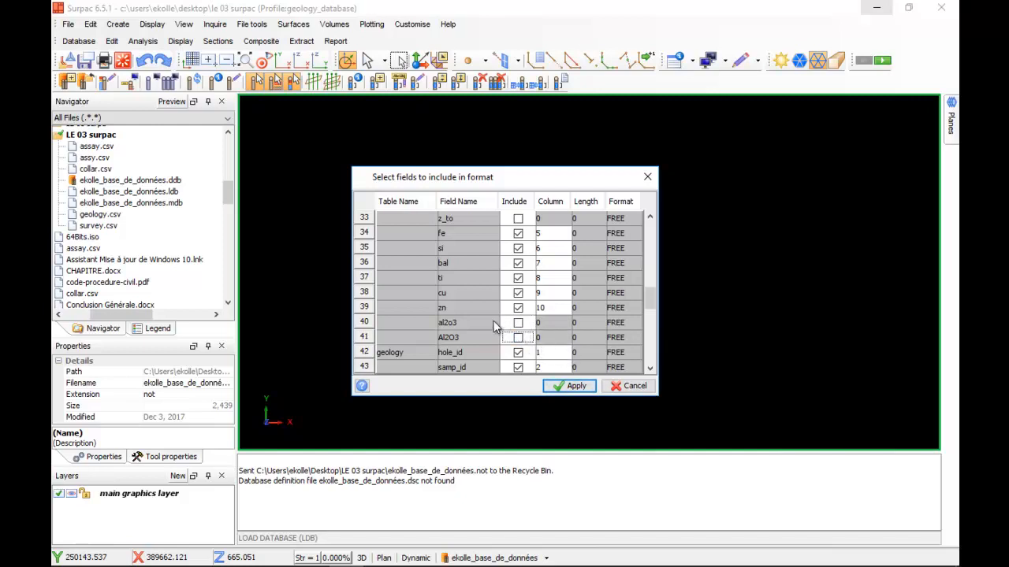
Step: Consult the geology workbook preview and exclude the geology field samp_id from the format, with its column number set to 0
scroll(495, 327, down, 3)
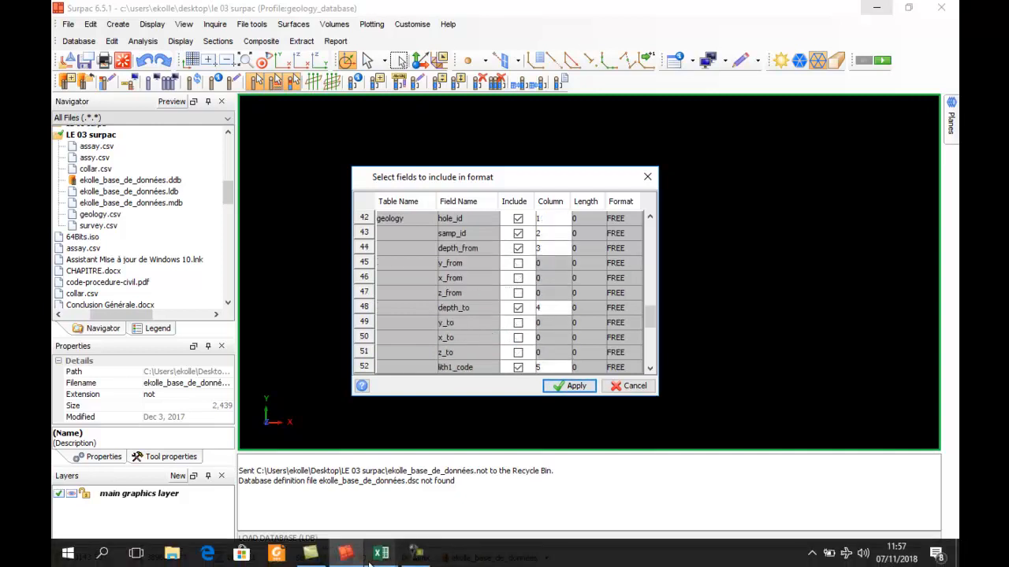
click(368, 561)
mouse_move(468, 490)
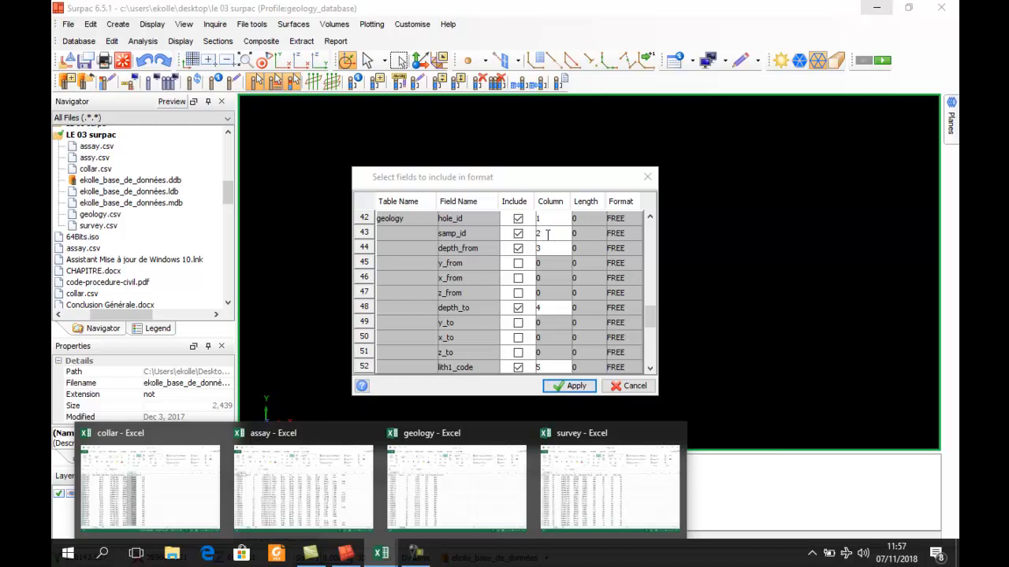
click(546, 233)
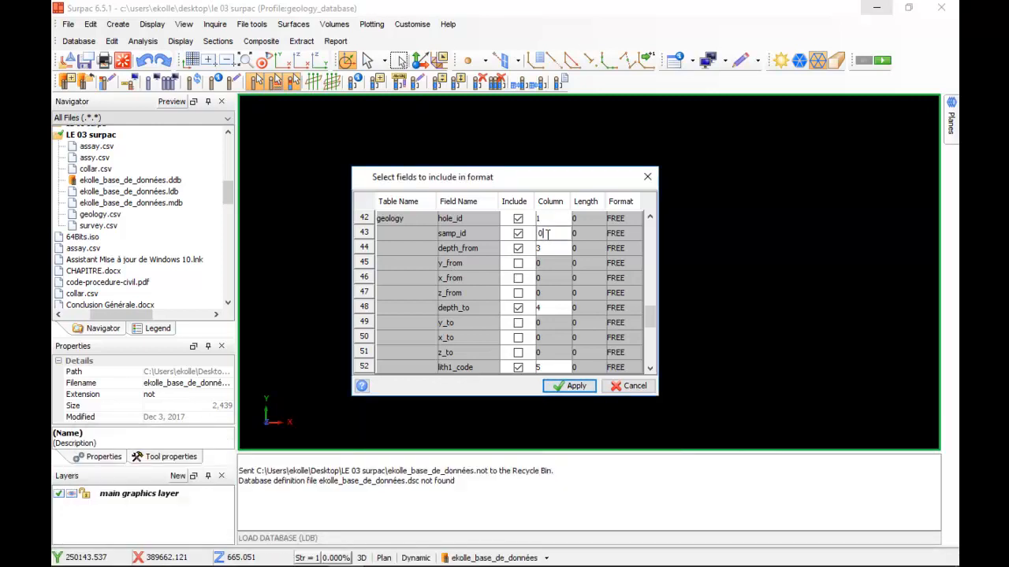
click(517, 233)
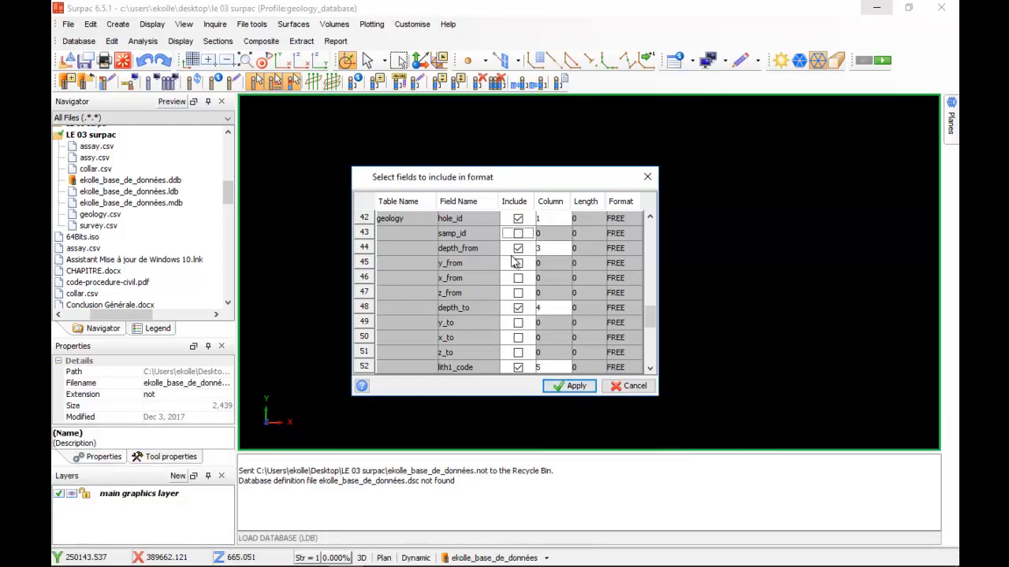
Step: Map the geology field depth_from to column 2 and depth_to to column 3
click(542, 248)
text(2)
click(544, 308)
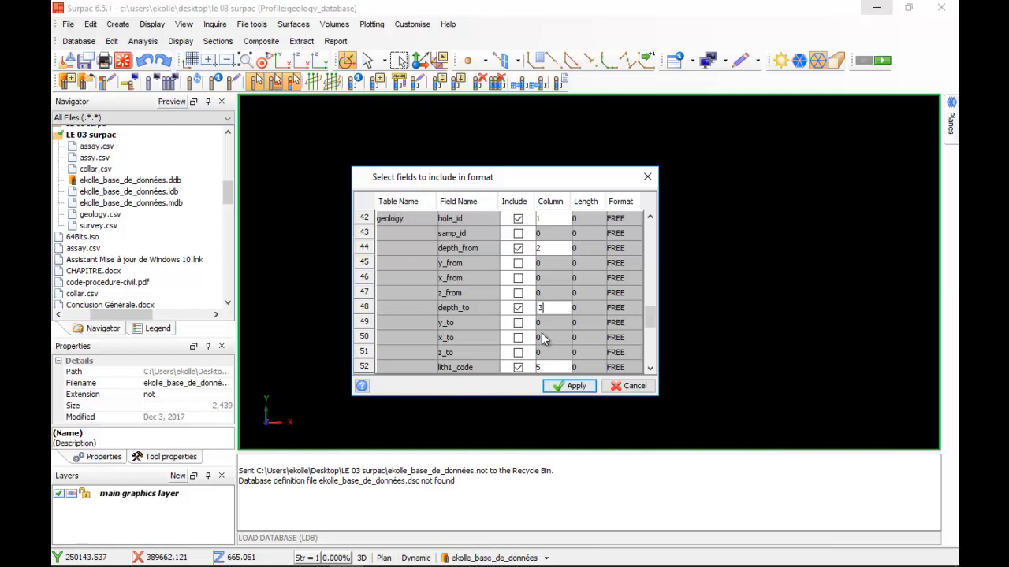
Step: Consult the geology workbook preview and map lith1_code to column 4, lith1_oxidation to column 5 and lith1_colour1 to column 6
scroll(547, 338, down, 1)
click(543, 324)
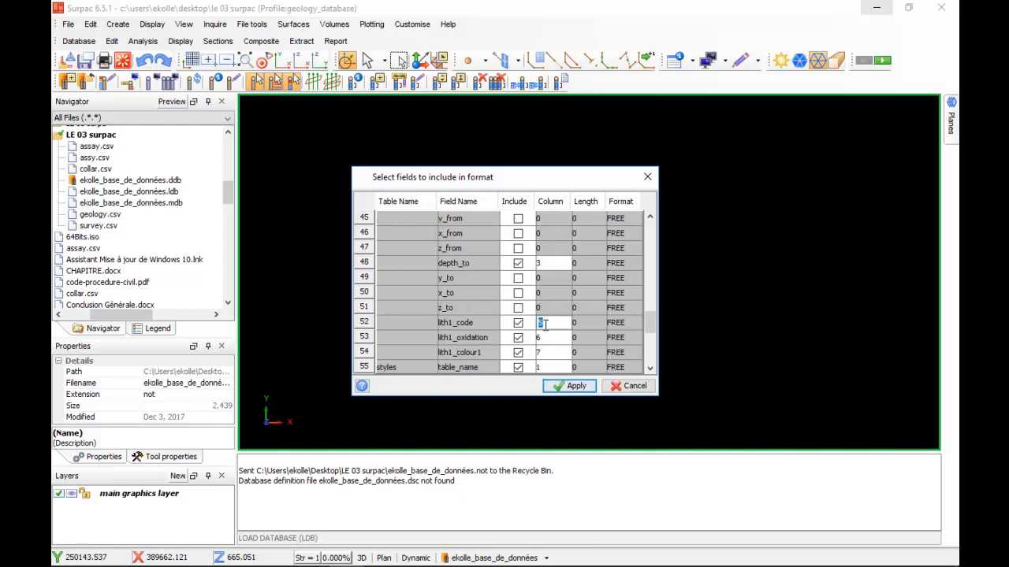
mouse_move(432, 561)
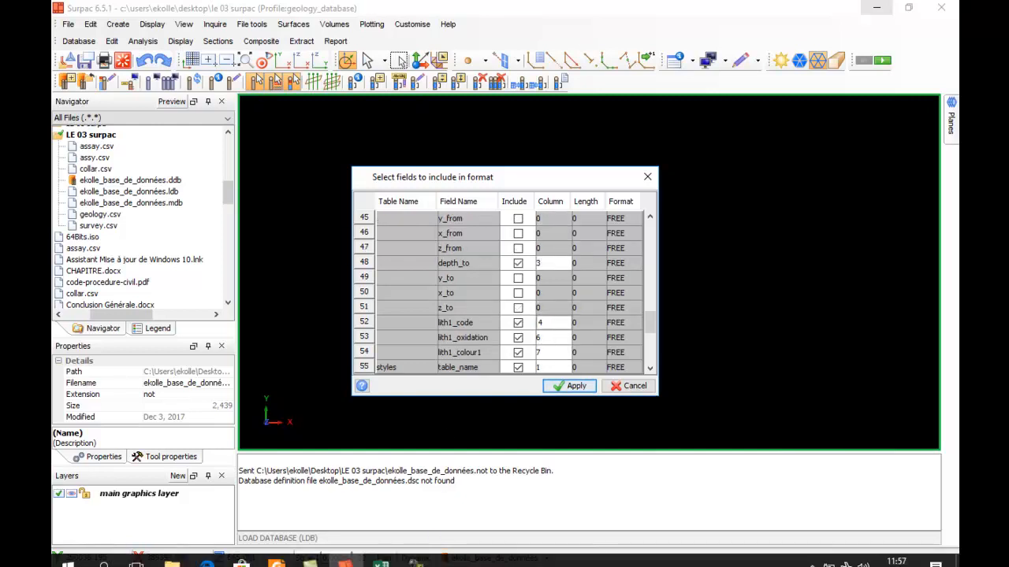
mouse_move(381, 555)
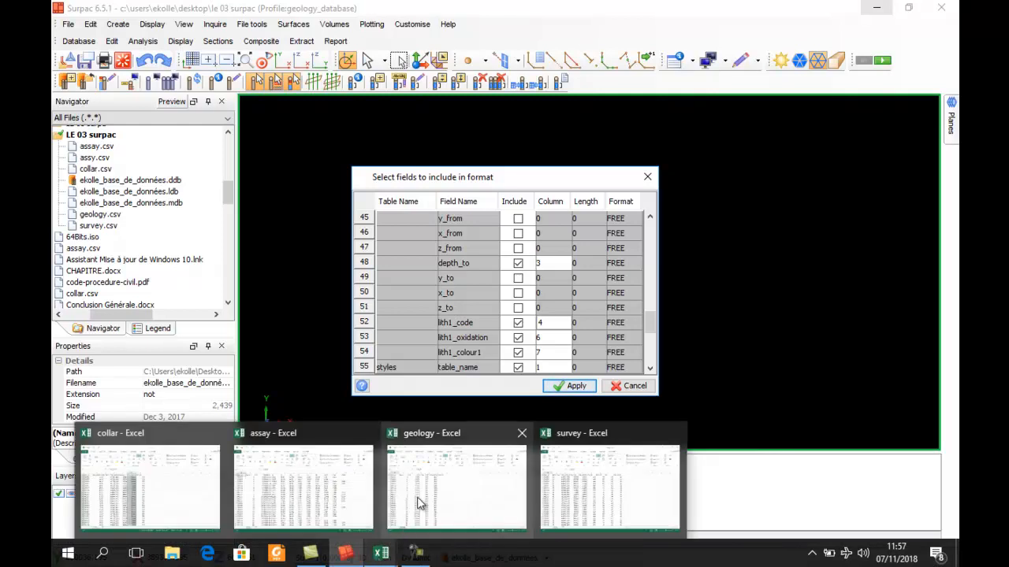
mouse_move(418, 503)
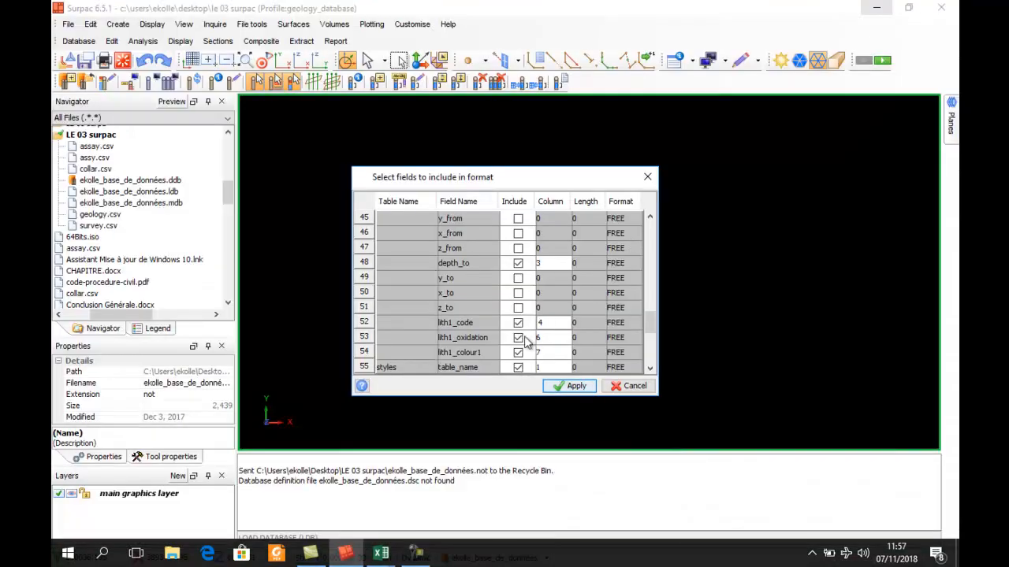
click(543, 337)
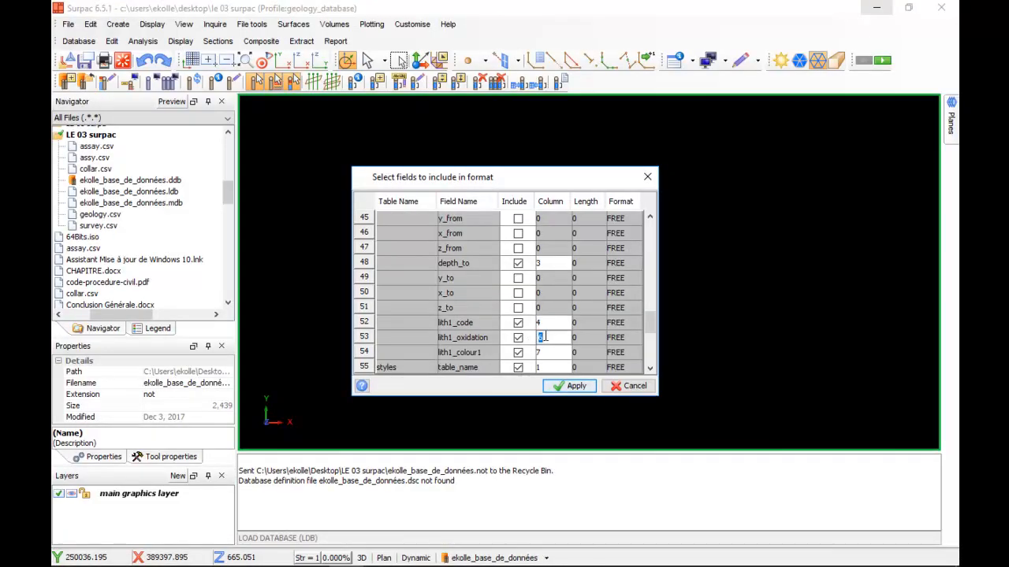
click(546, 352)
text(6)
Step: Review the remaining styles table fields and apply the field selection for the format file
scroll(542, 295, down, 1)
scroll(547, 302, down, 1)
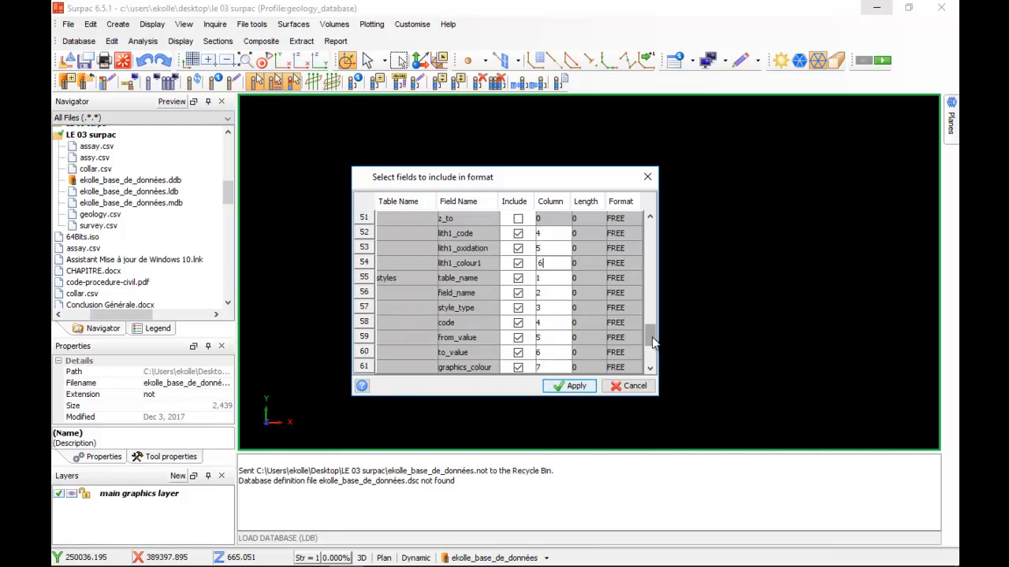
drag(652, 342, 641, 214)
scroll(550, 291, down, 5)
scroll(550, 294, down, 13)
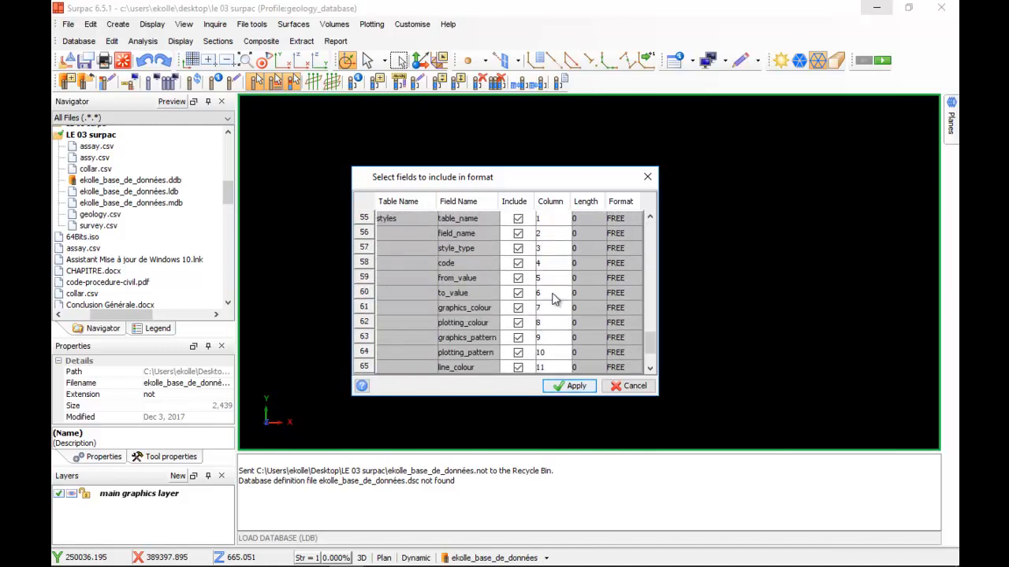
scroll(555, 296, down, 2)
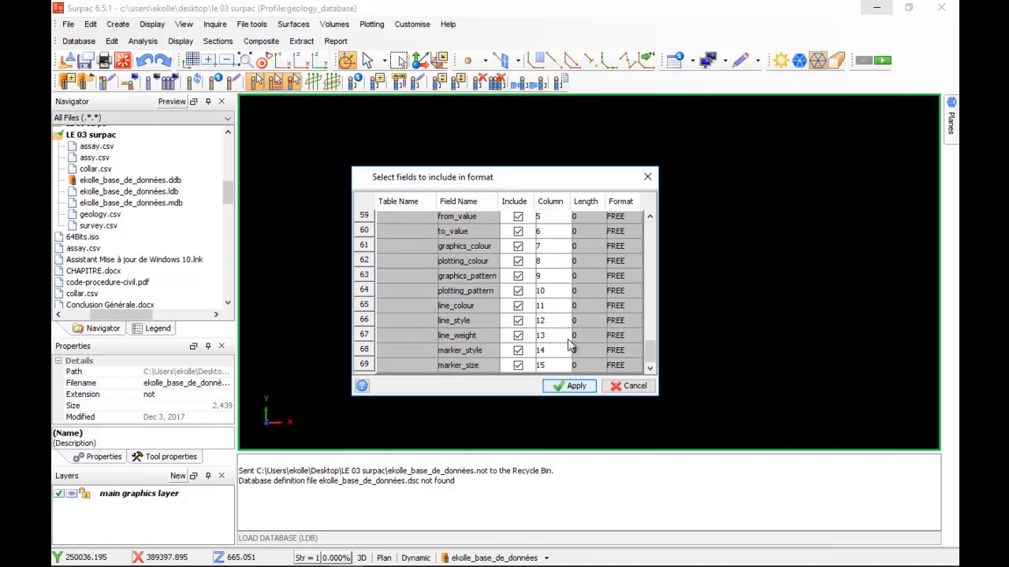
click(572, 386)
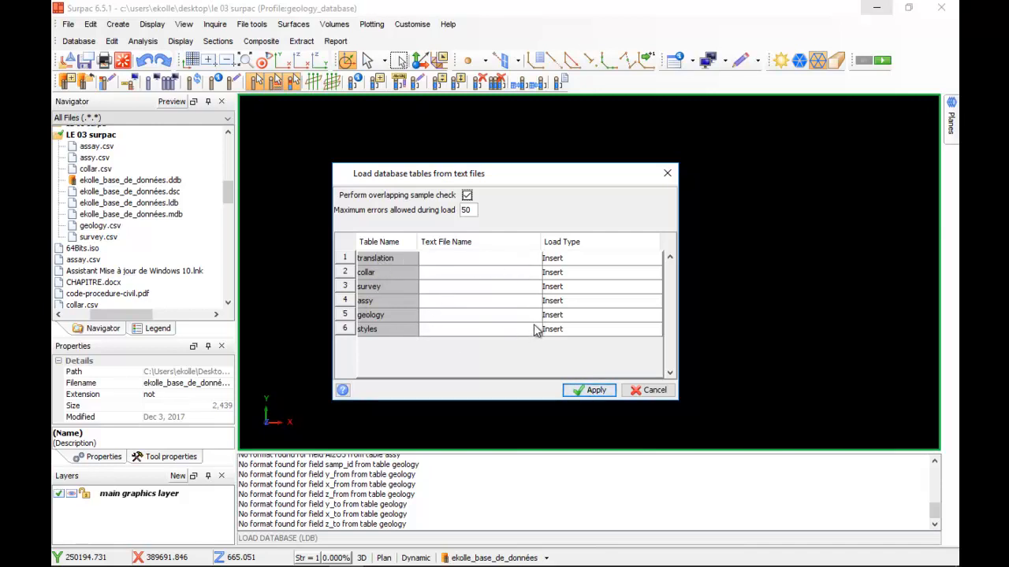
Step: Assign collar.csv as the text file for the collar table and survey.csv for the survey table
click(493, 271)
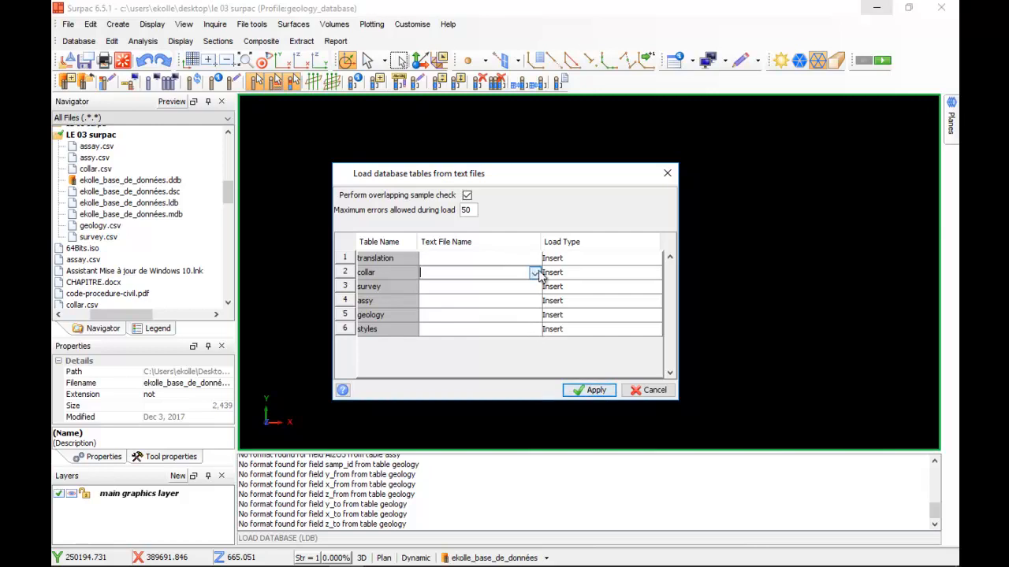
click(537, 273)
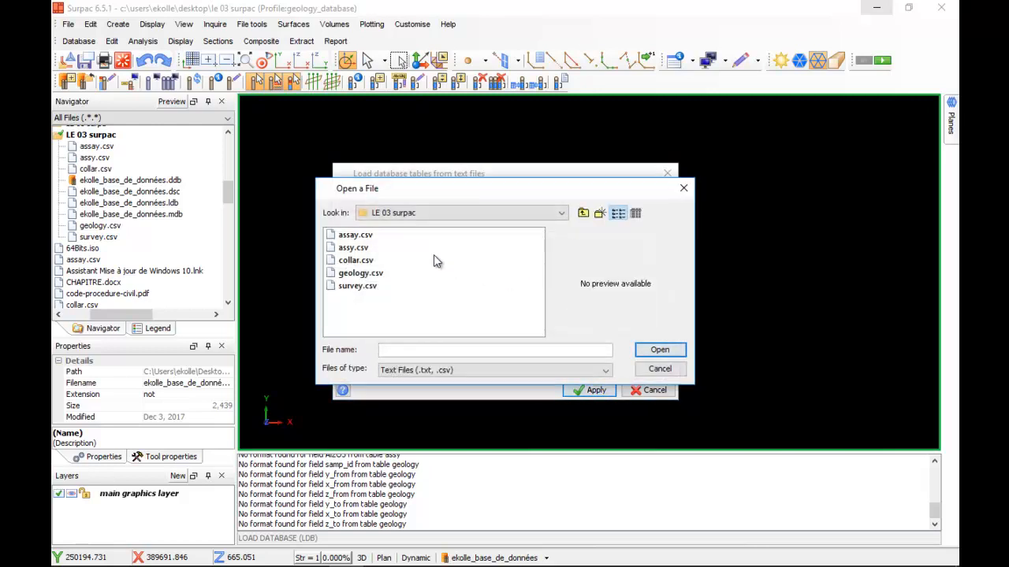
drag(397, 198, 570, 209)
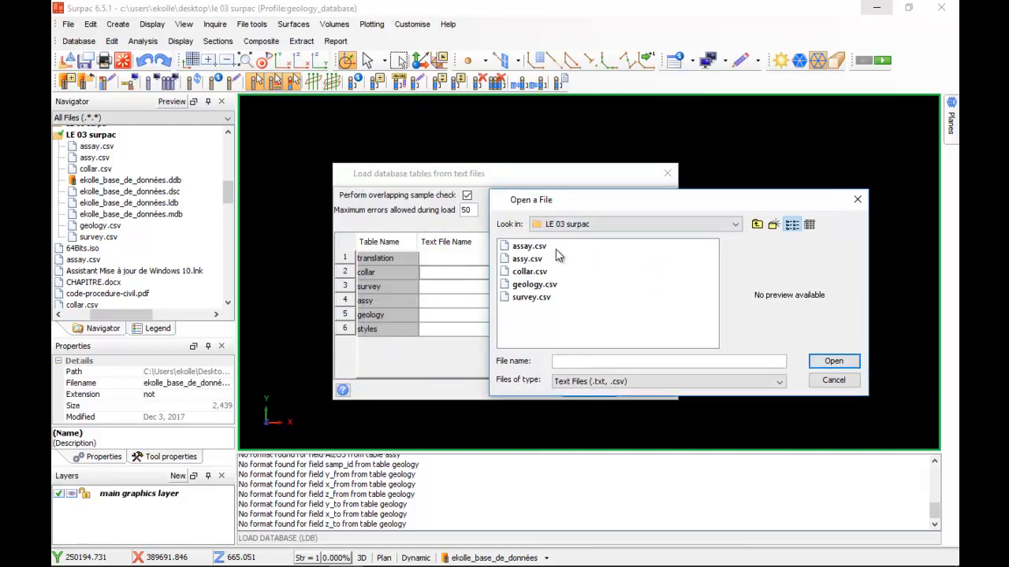
click(529, 272)
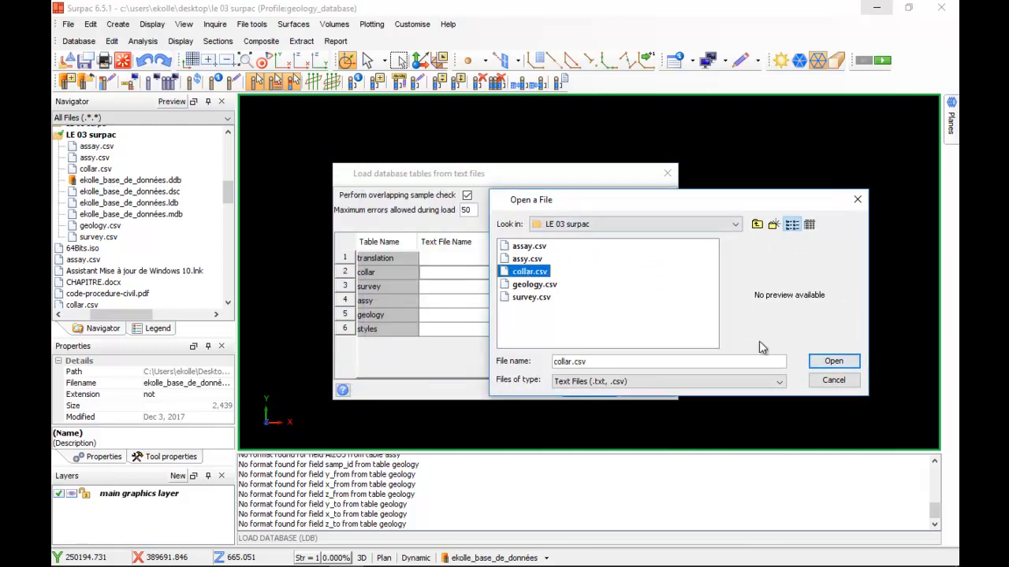
click(832, 361)
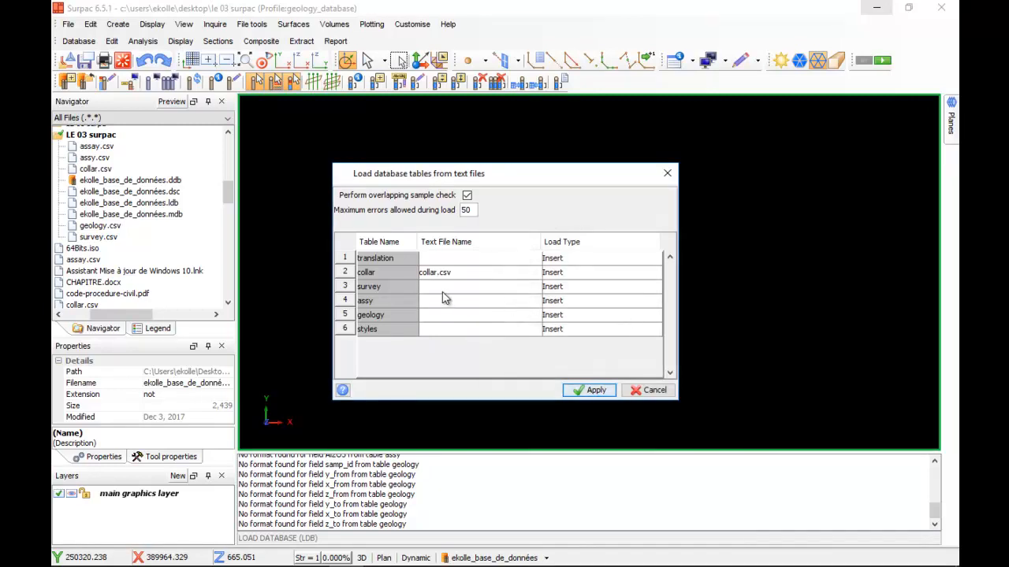
click(533, 288)
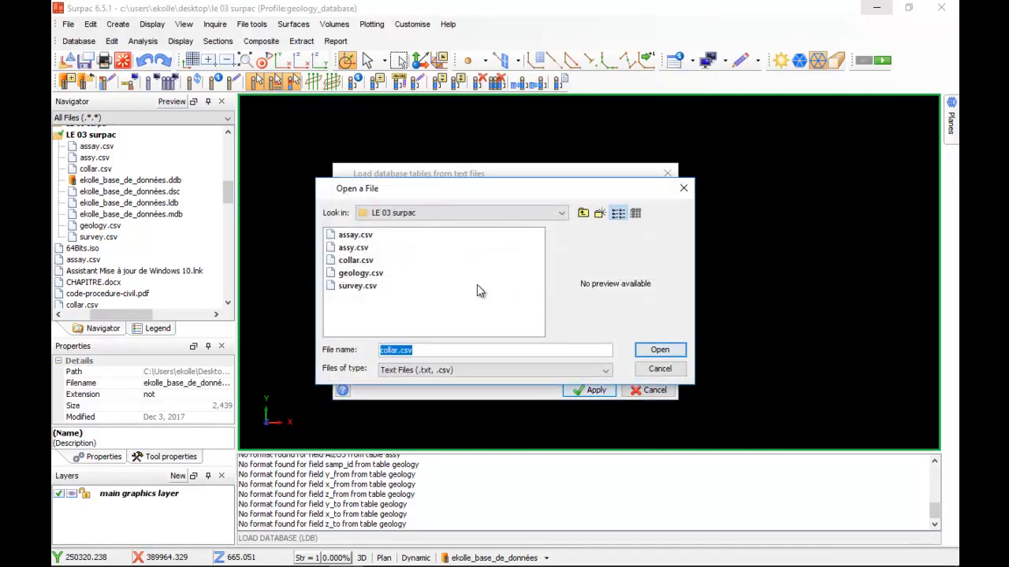
click(352, 286)
double_click(352, 287)
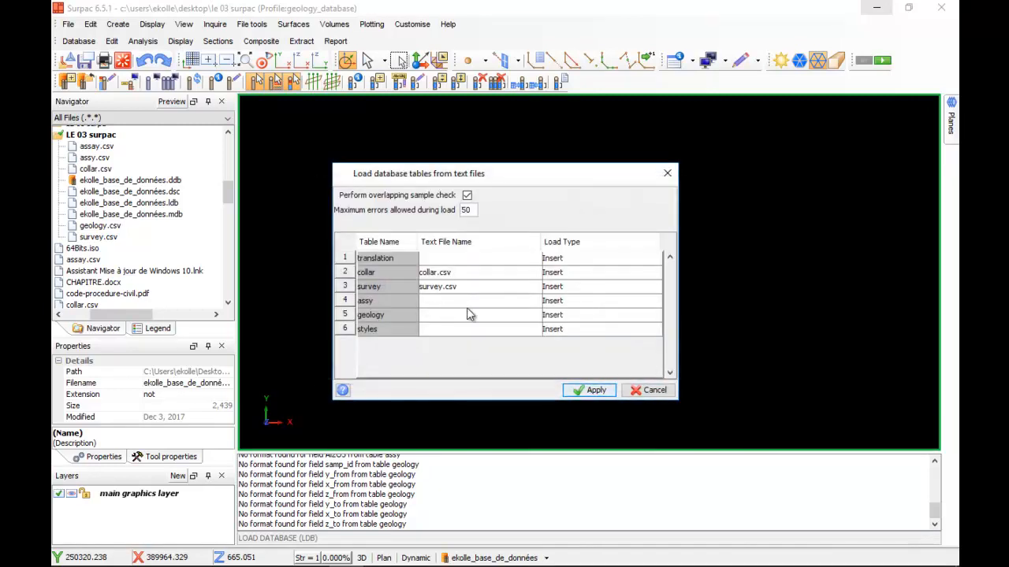
Step: Assign assy.csv as the text file for the assy table and geology.csv for the geology table
click(532, 302)
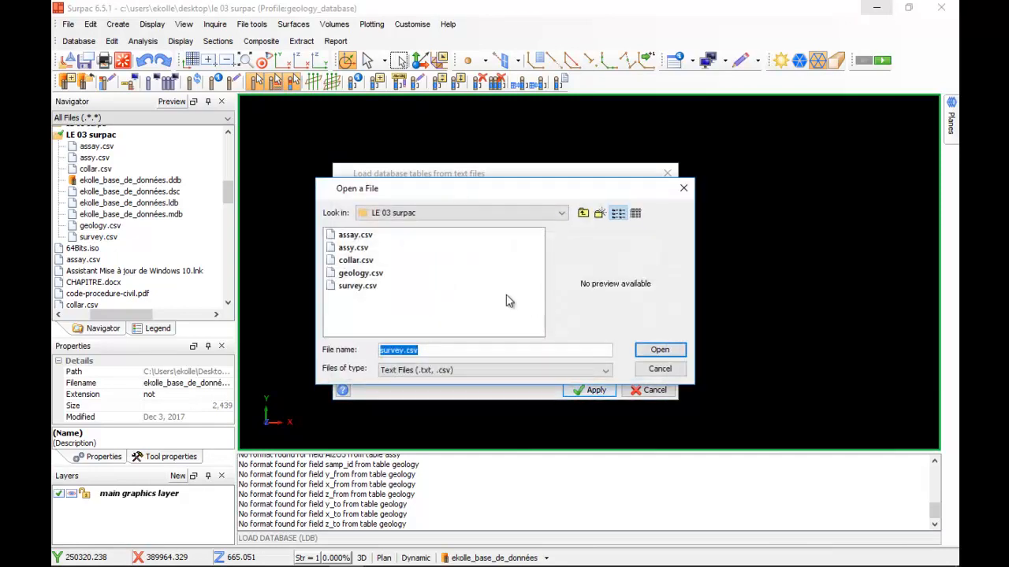
click(353, 237)
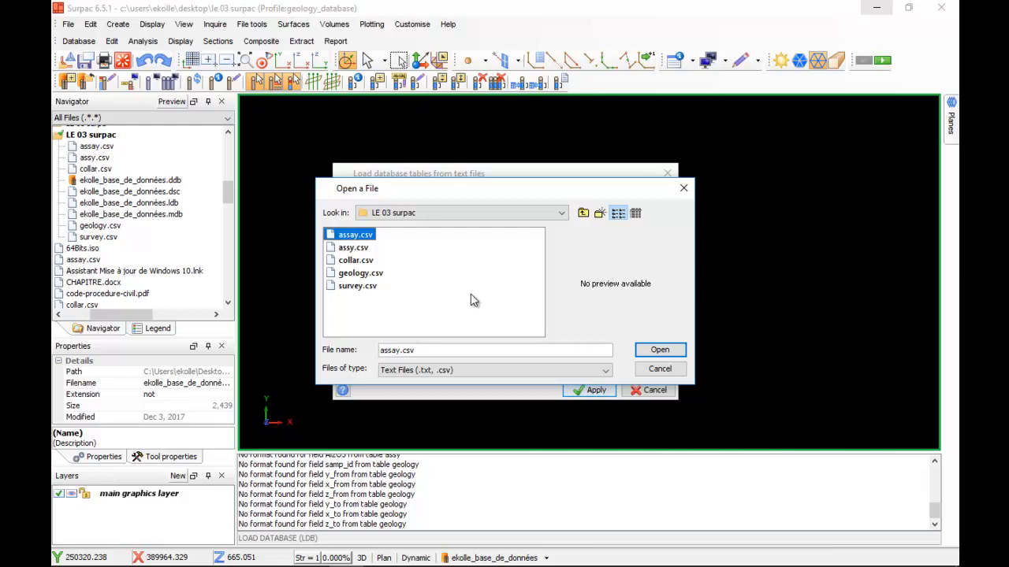
click(352, 248)
click(659, 349)
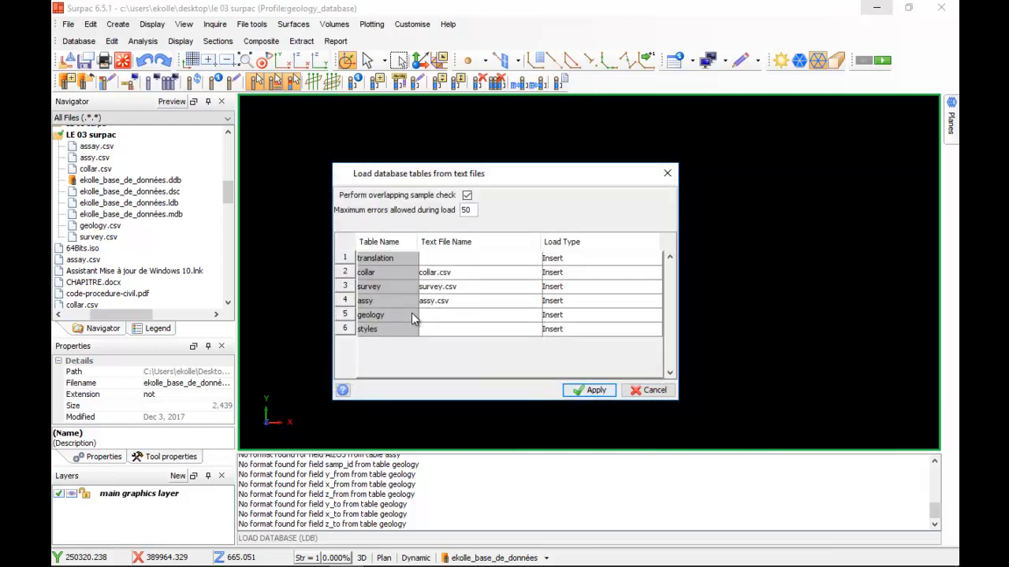
click(534, 315)
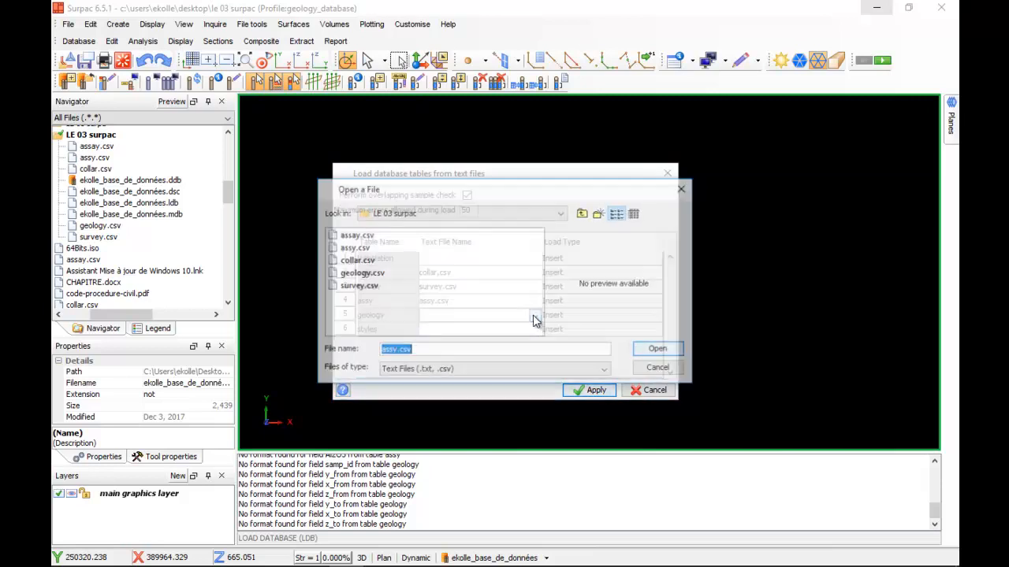
click(370, 274)
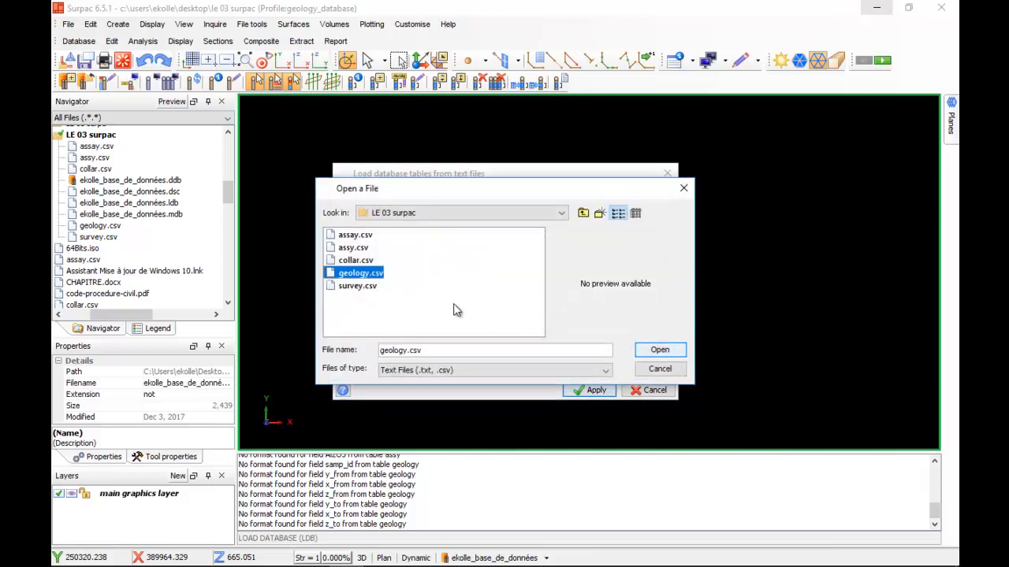
click(659, 350)
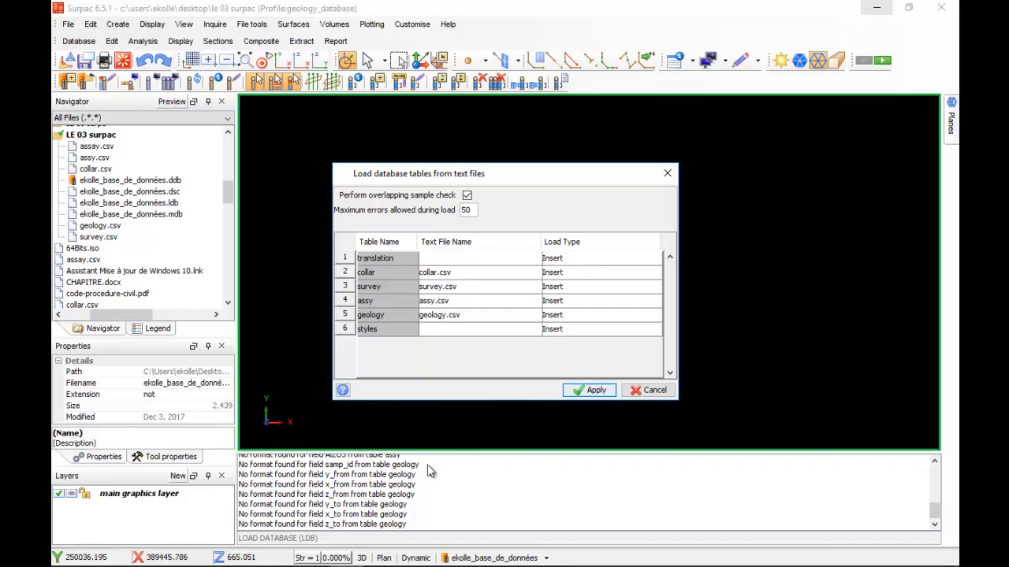
Step: Clear the message window and set the collar table's load type to Ins/Upd
right_click(426, 489)
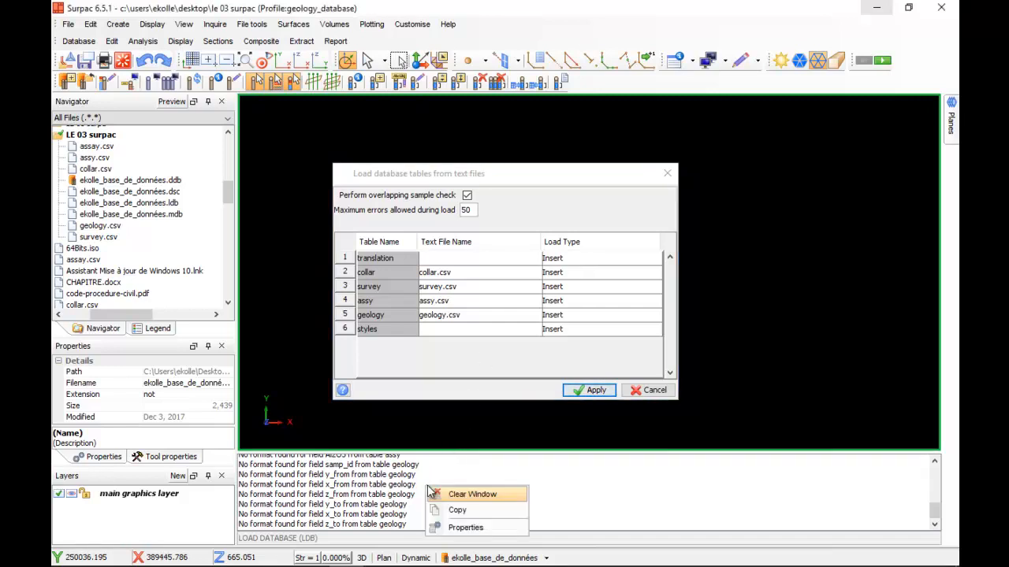
click(475, 496)
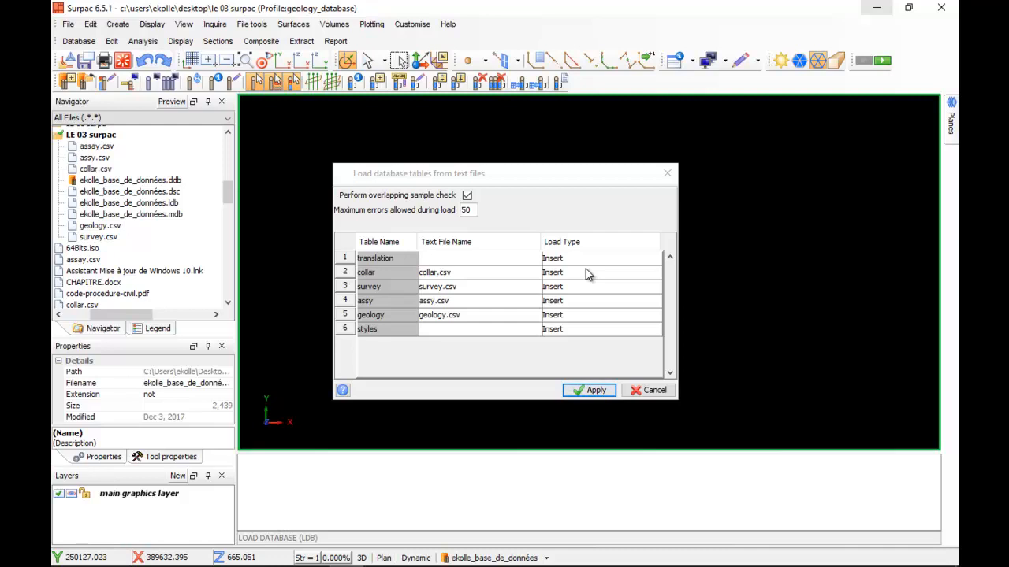
click(651, 273)
click(580, 320)
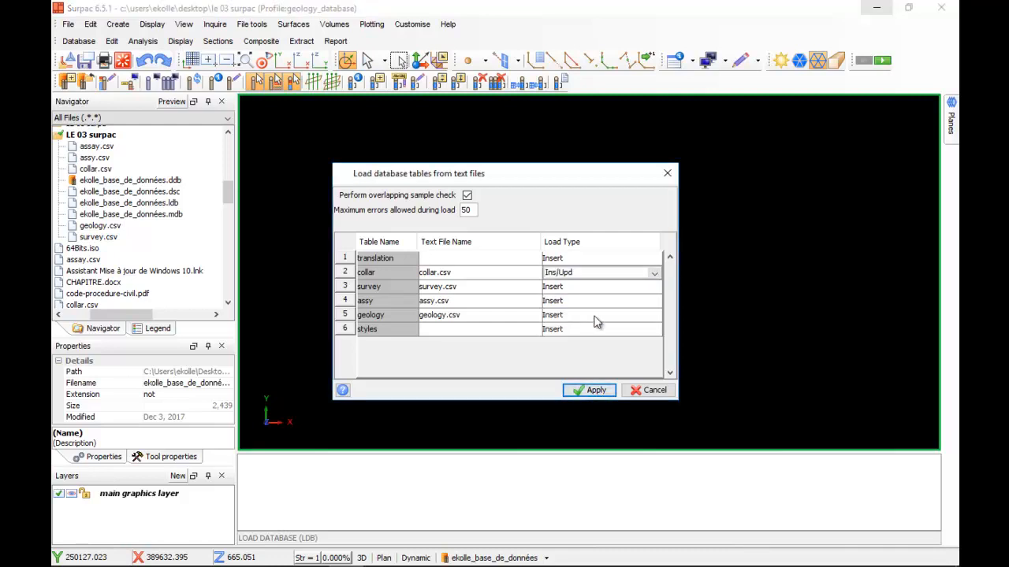
Step: Set the load type of the survey, assy and geology tables to Ins/Upd
click(654, 286)
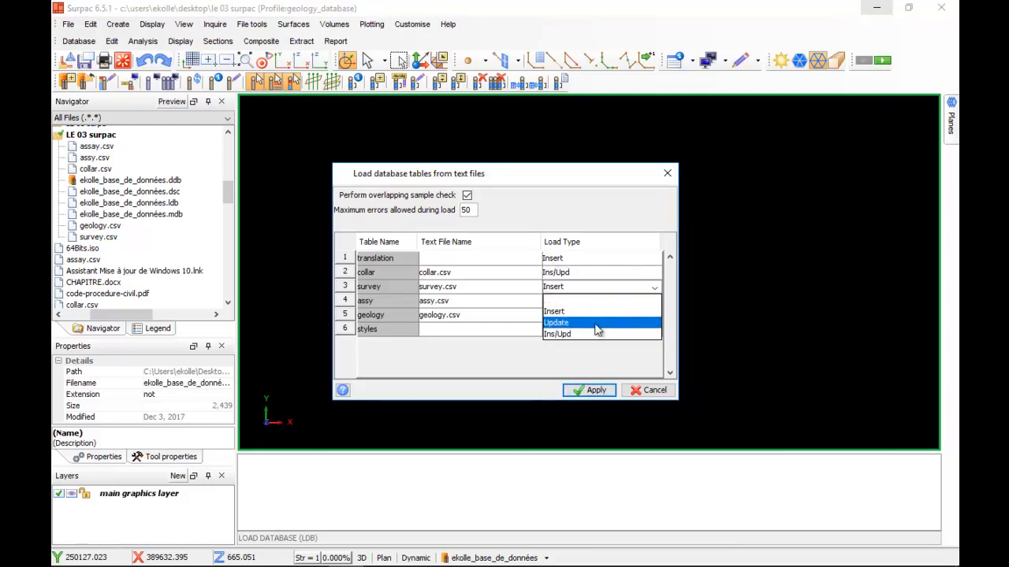
click(590, 334)
click(654, 301)
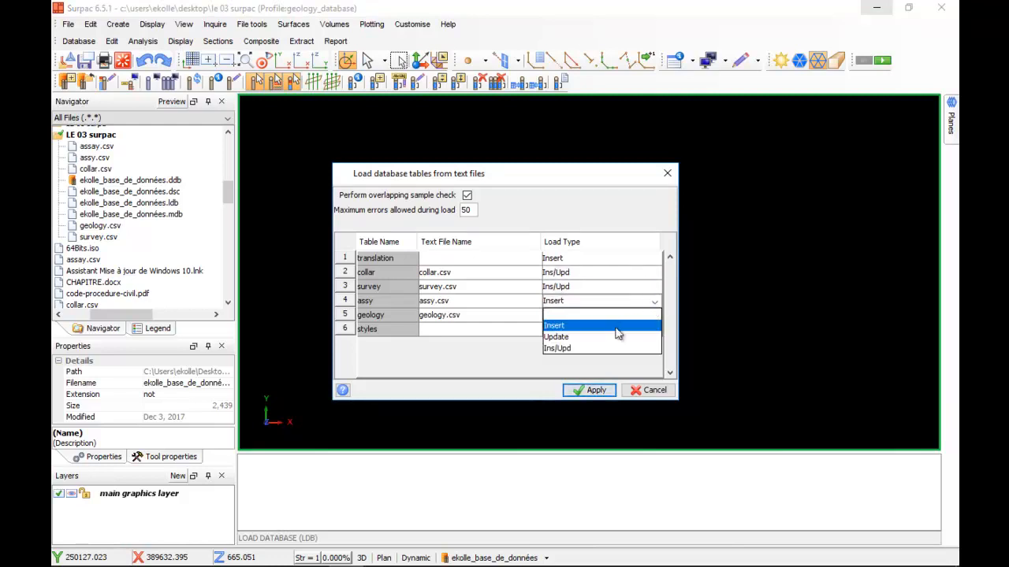
click(592, 348)
click(654, 316)
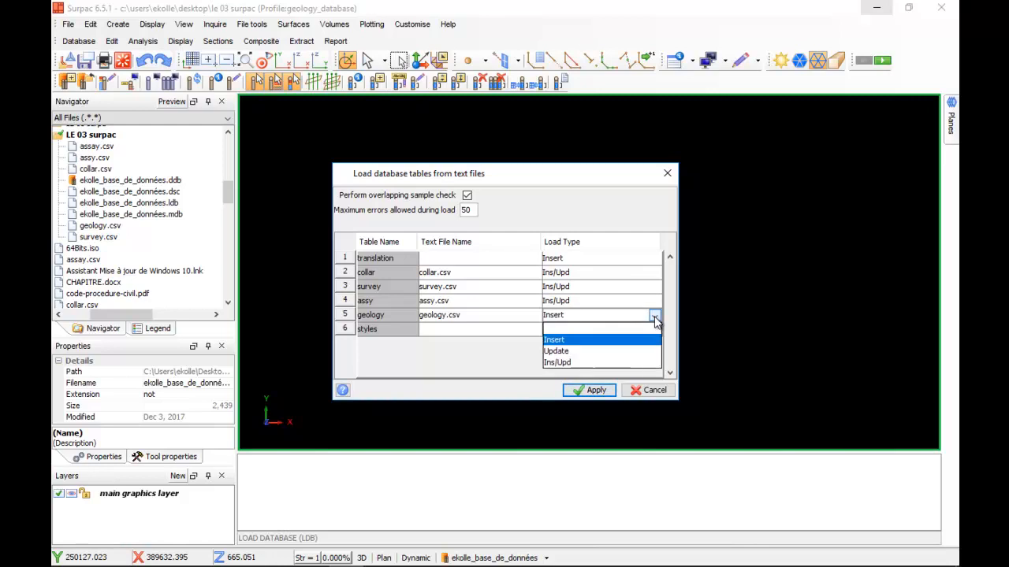
click(578, 363)
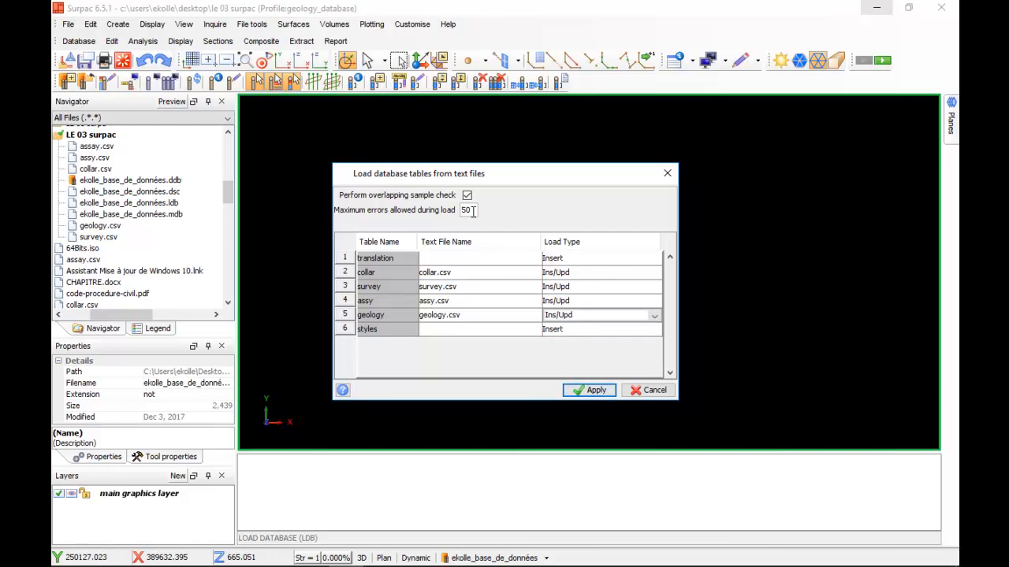
Step: Set the maximum errors allowed during load to 100, keep the overlapping sample check enabled, and load the tables
double_click(469, 210)
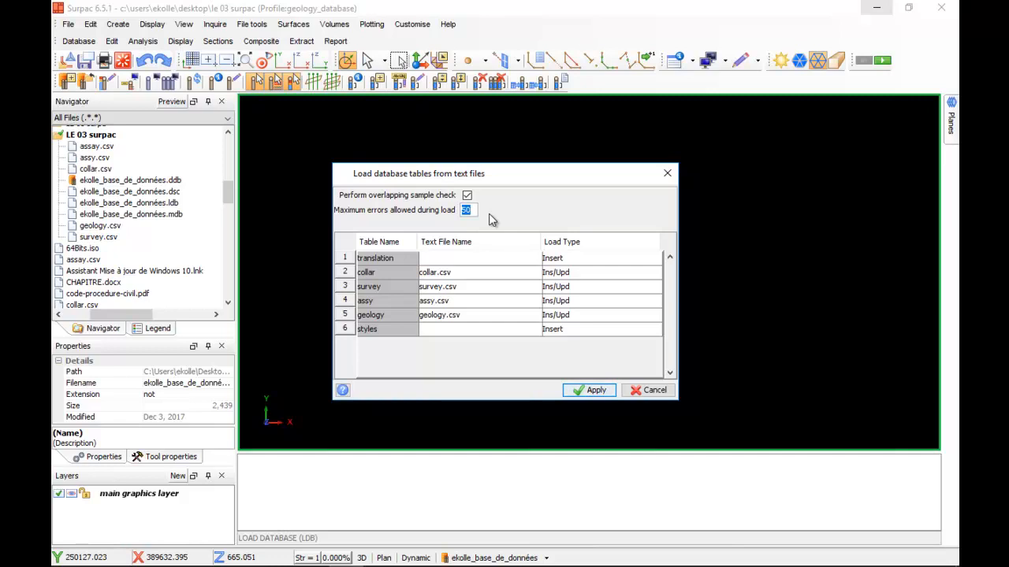
click(466, 196)
click(467, 195)
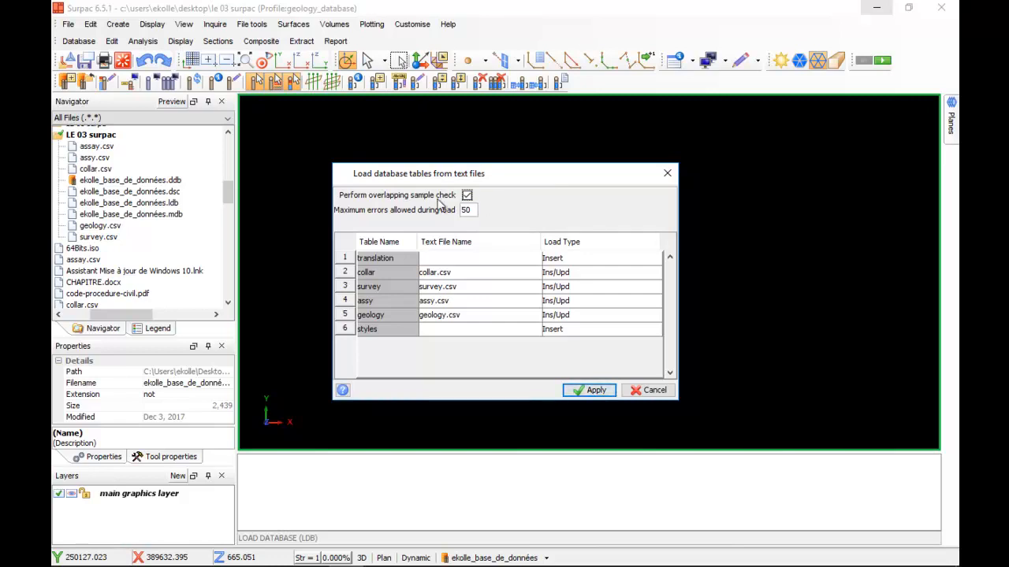
mouse_move(383, 563)
double_click(468, 210)
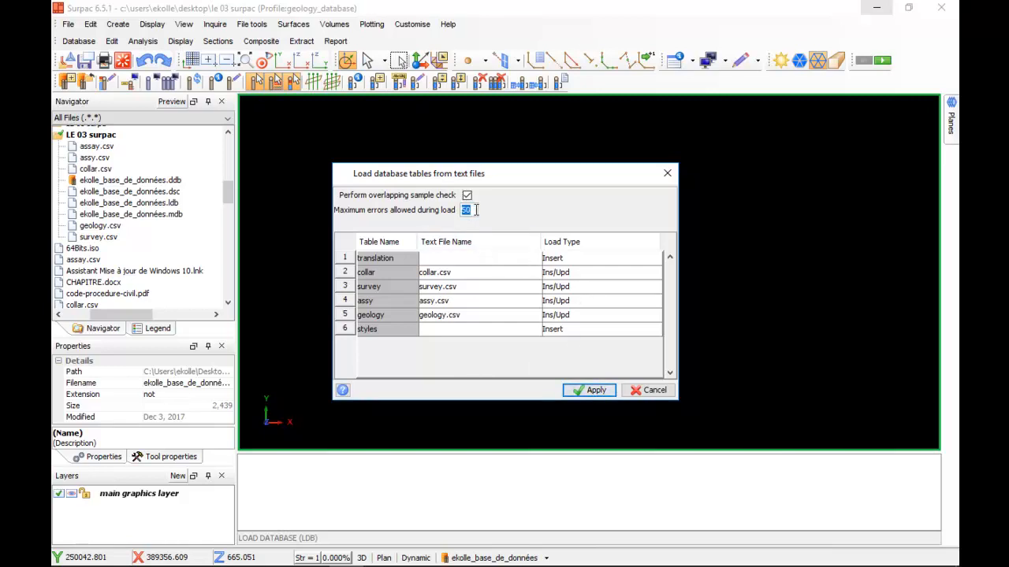
text(100)
click(587, 390)
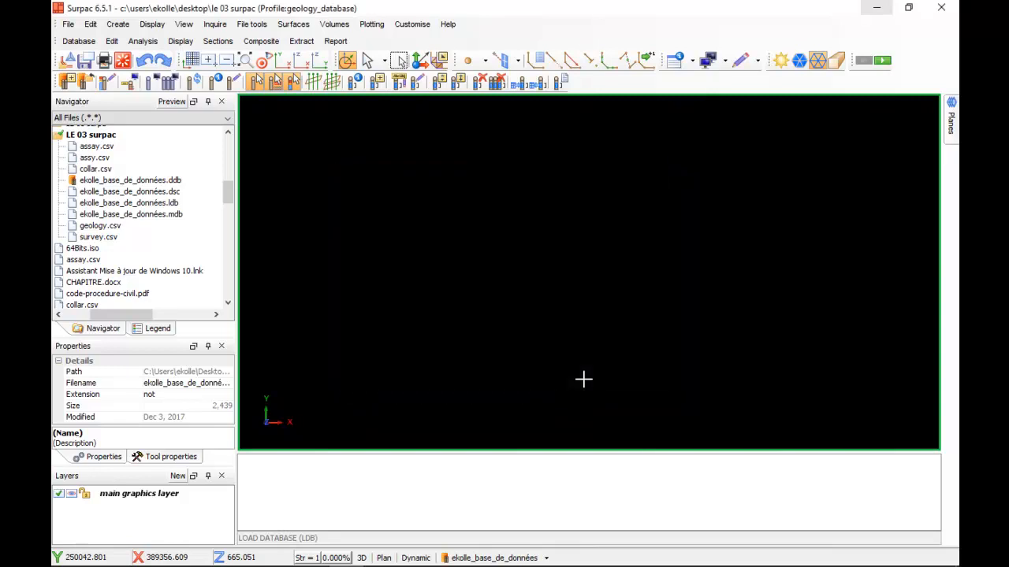
Step: Bring the database load report ekolle_base_de_données.not into view in Notepad and maximize its window
mouse_move(506, 556)
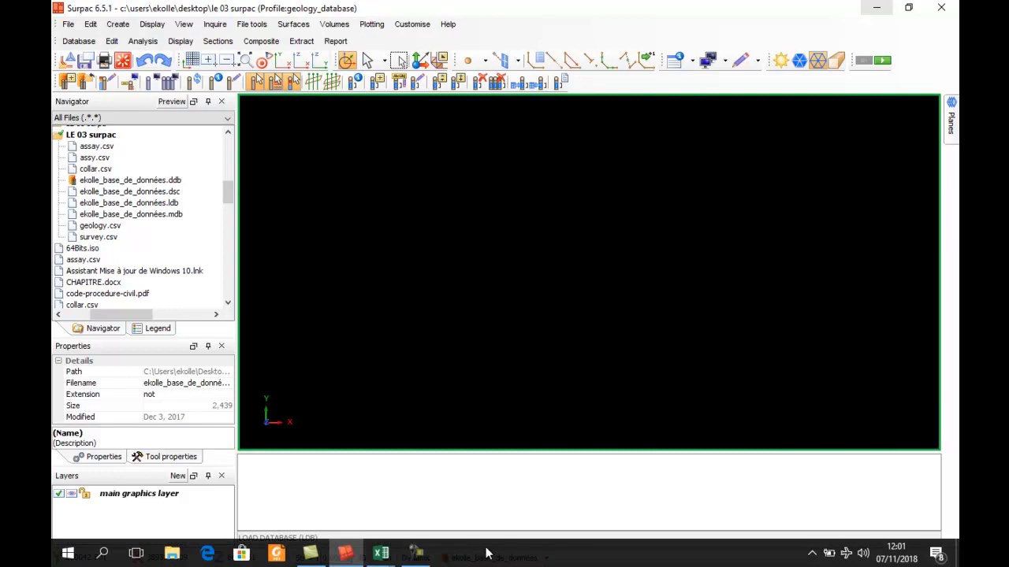
click(416, 552)
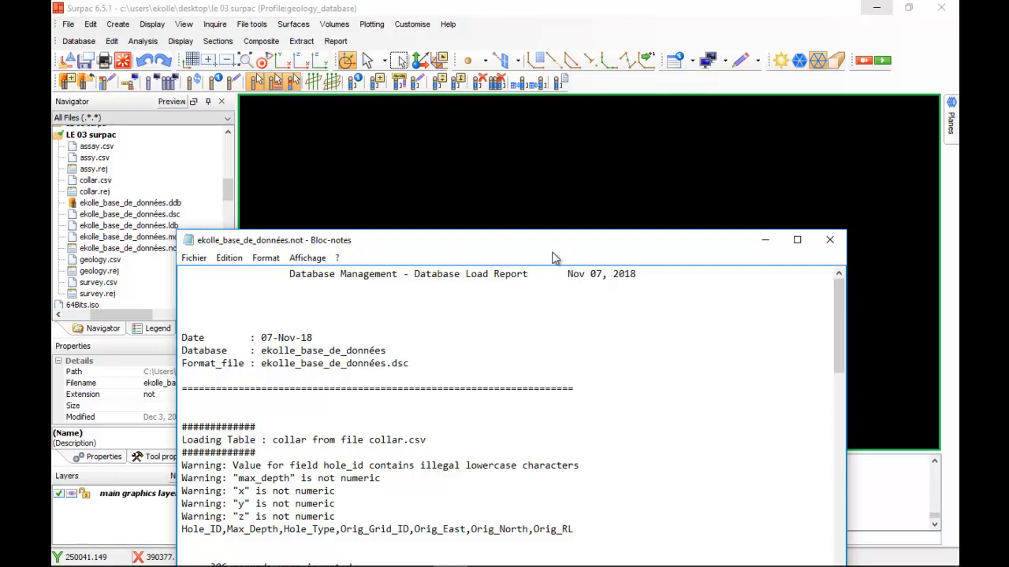
drag(537, 241, 502, 126)
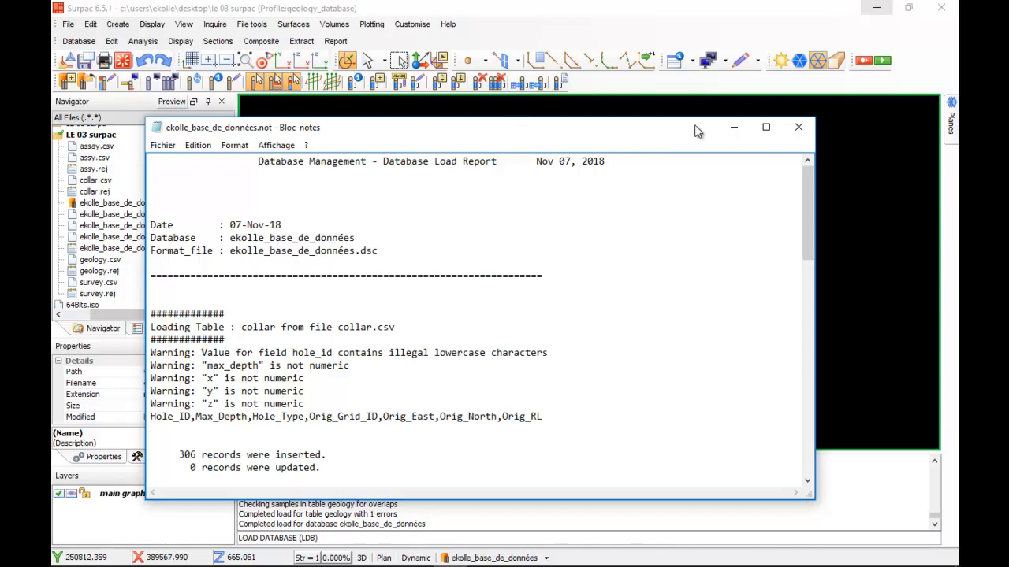
click(767, 127)
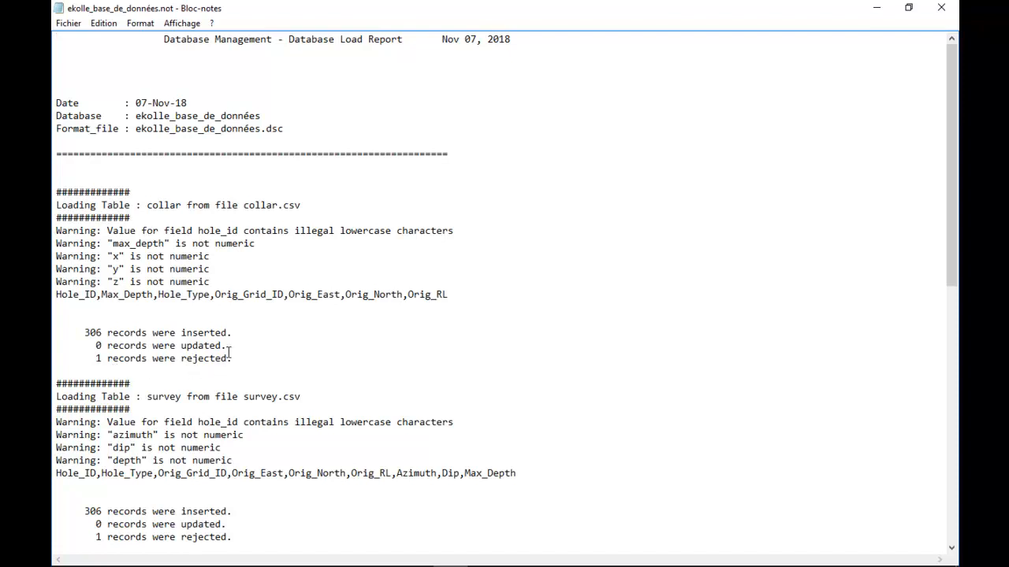
Step: Switch to the collar workbook in Excel and compare its header row with the collar section of the load report
mouse_move(277, 563)
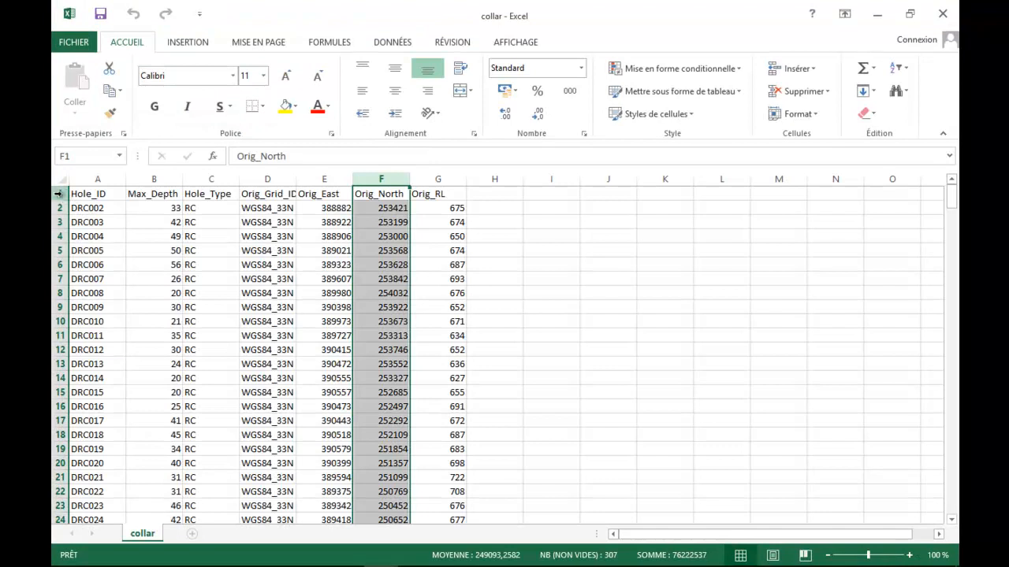
click(58, 194)
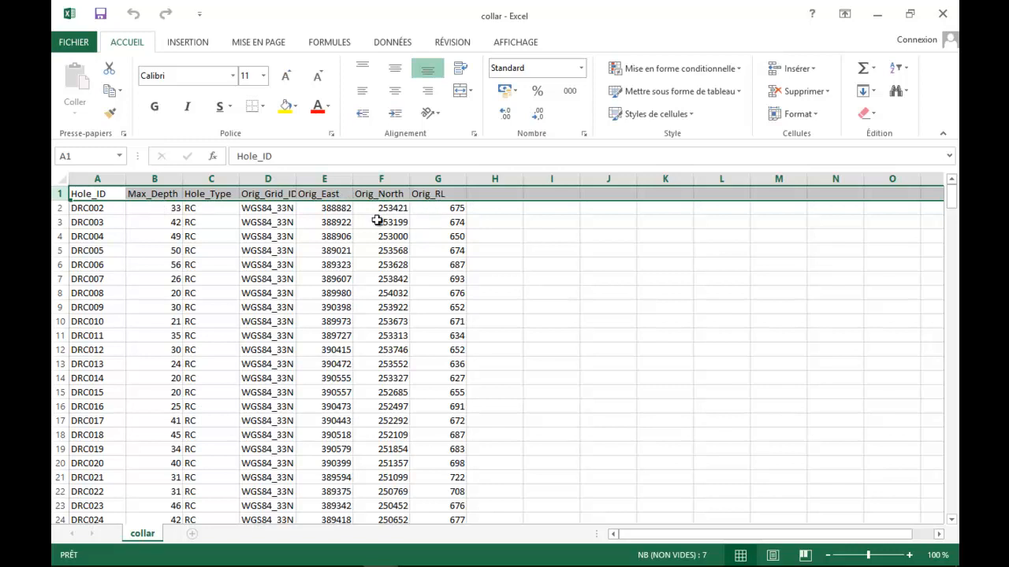
click(63, 194)
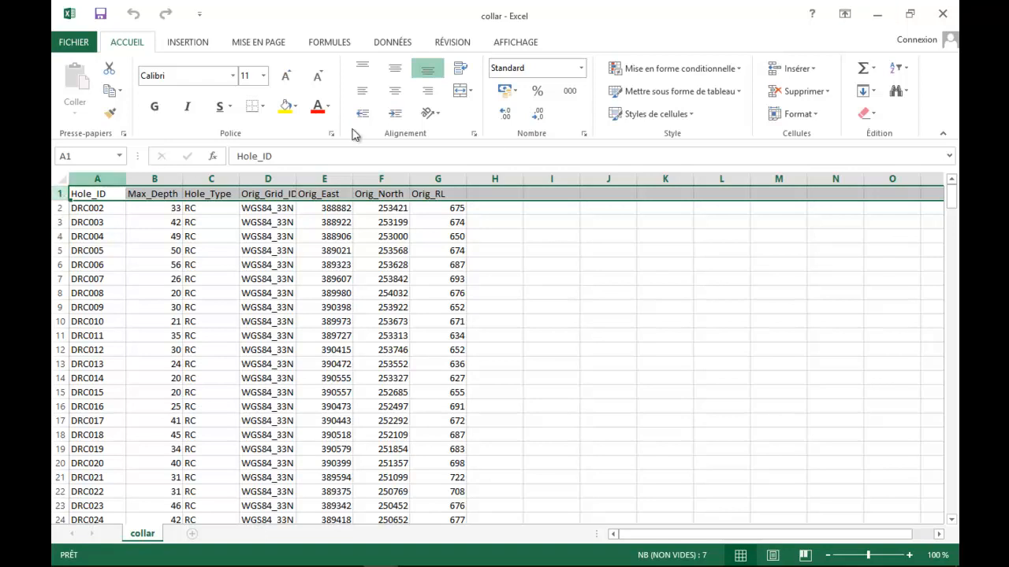
double_click(613, 19)
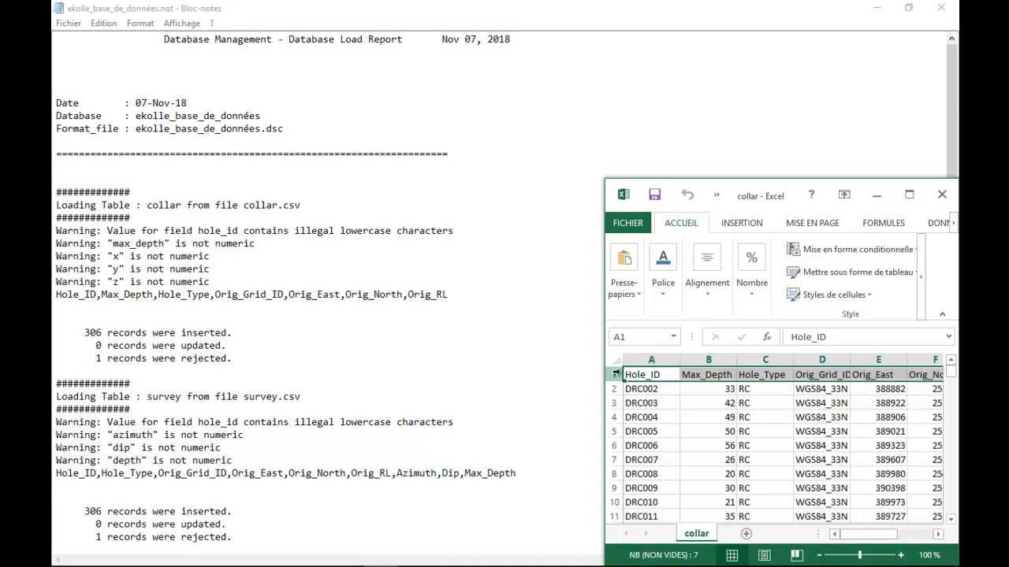
click(909, 195)
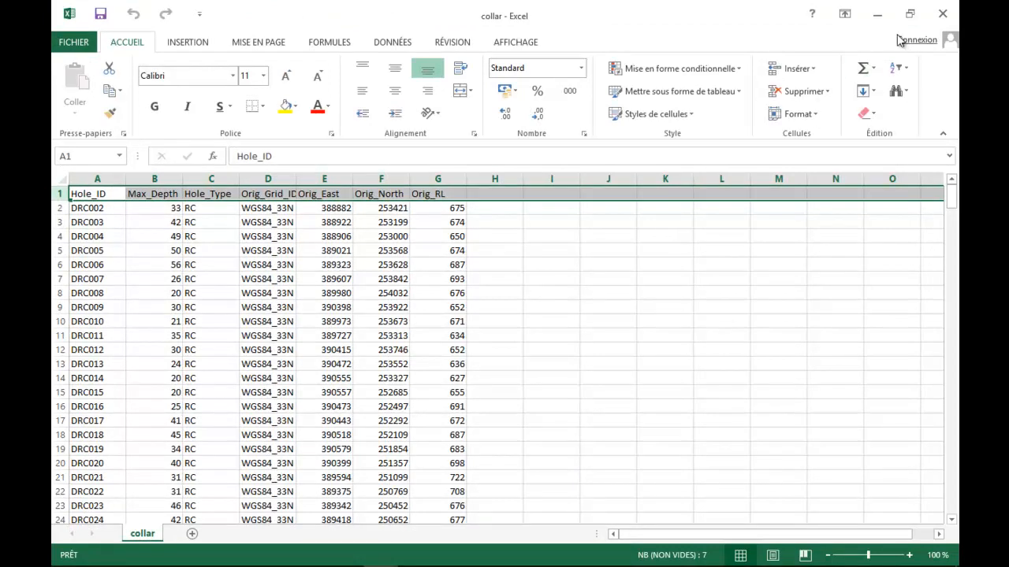
click(909, 13)
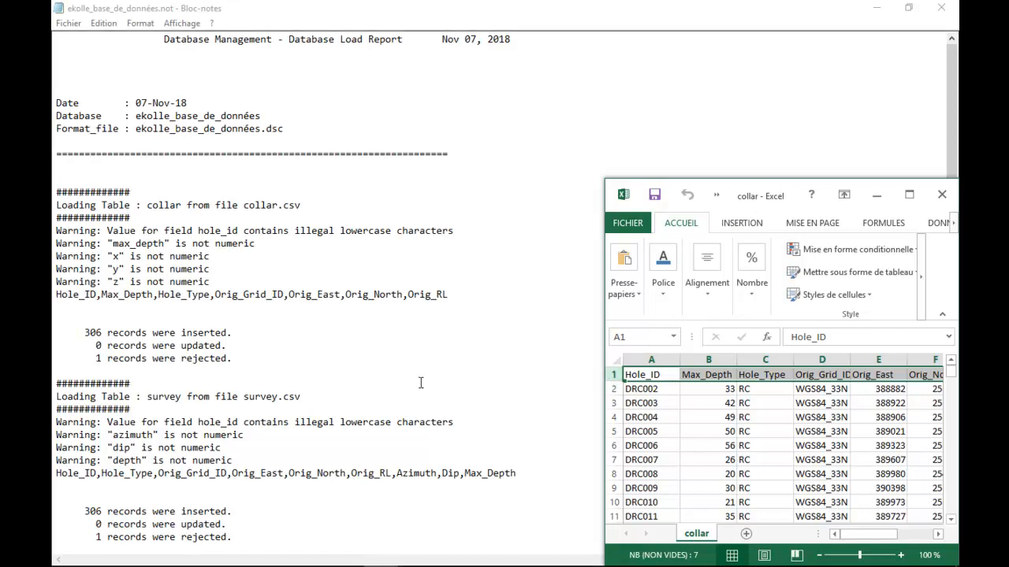
Step: Examine the survey section of the load report and compare it with the header row of the survey workbook in Excel
click(329, 356)
scroll(333, 360, down, 4)
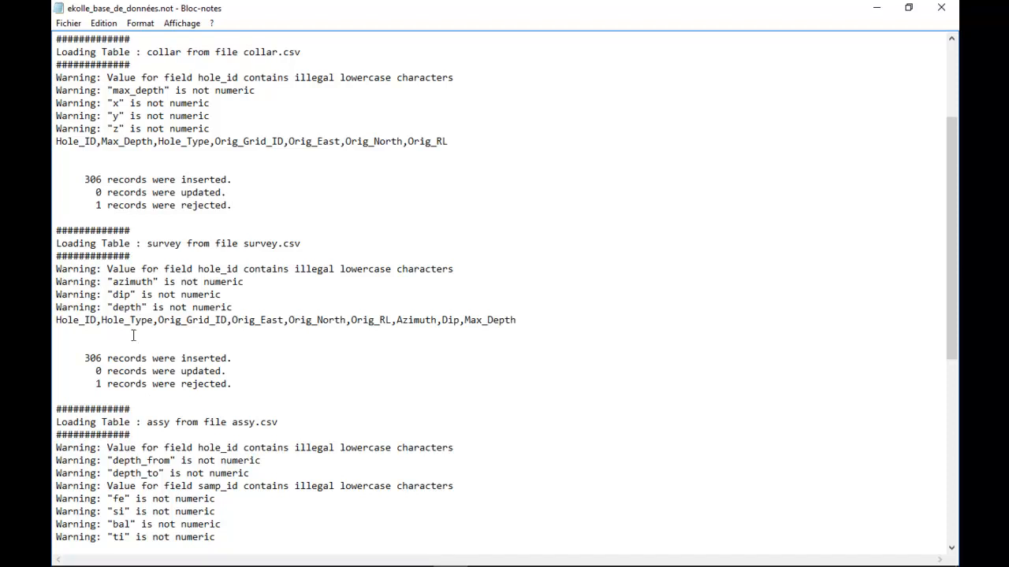
mouse_move(312, 557)
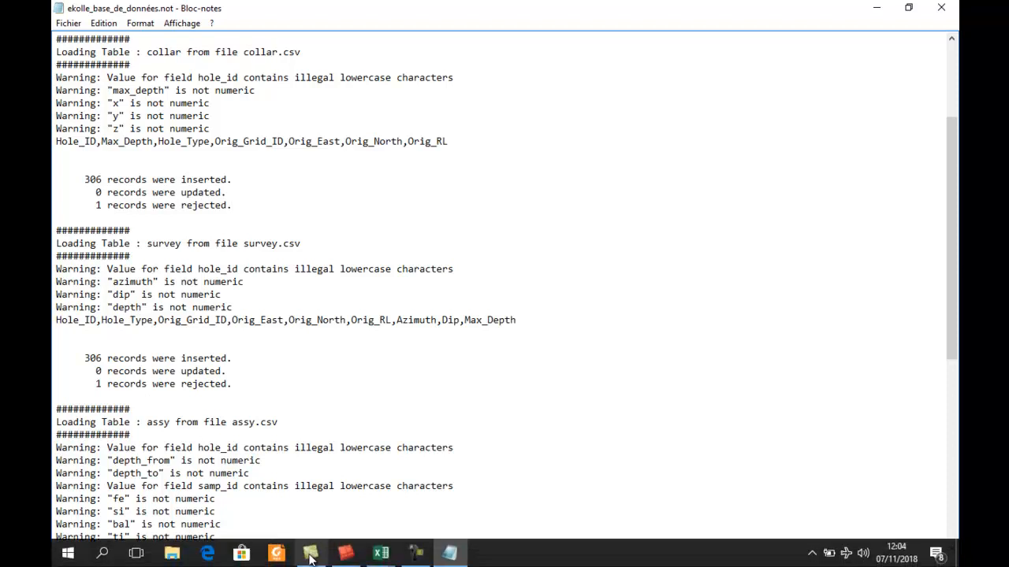
click(379, 555)
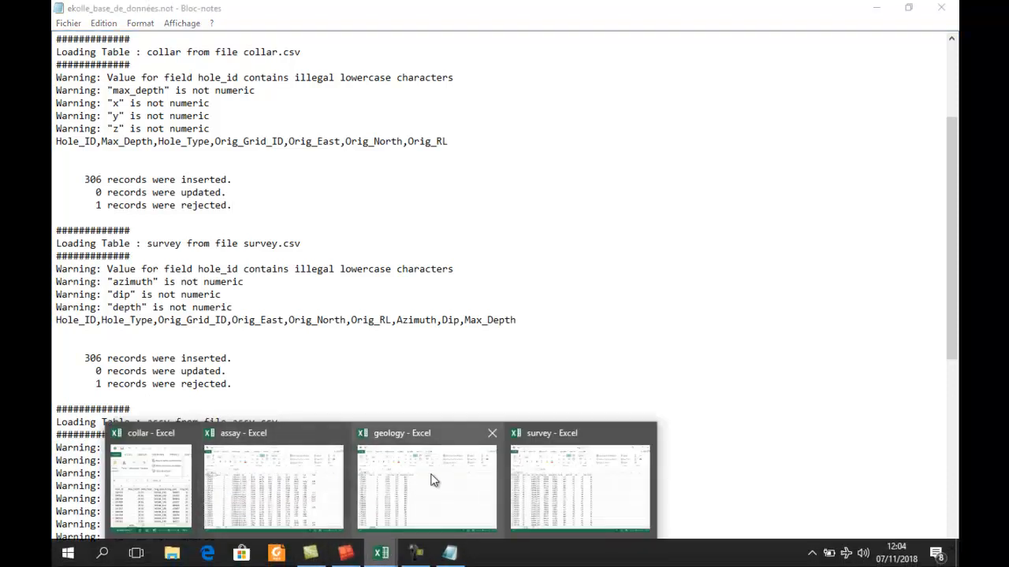
click(579, 477)
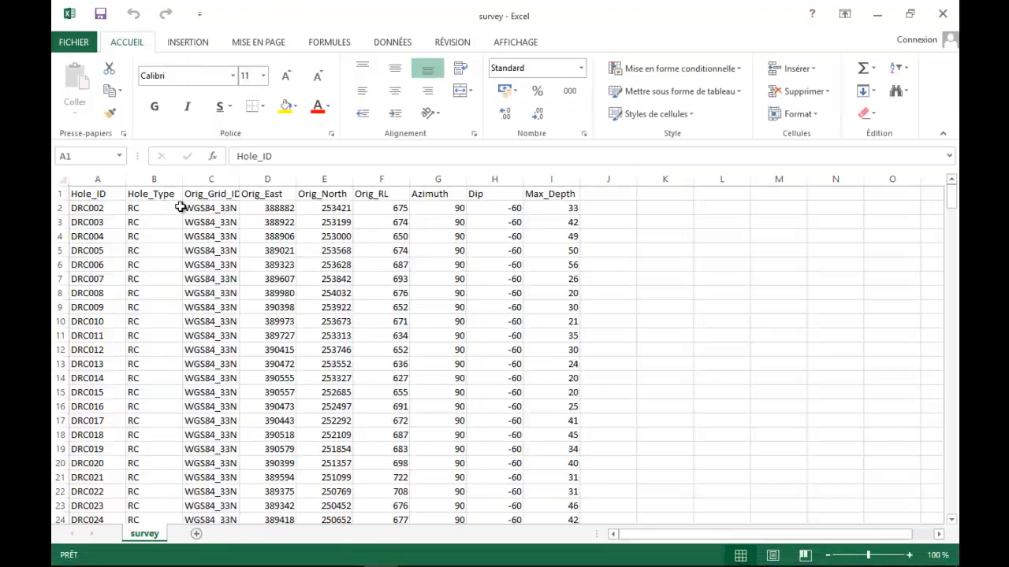
click(61, 193)
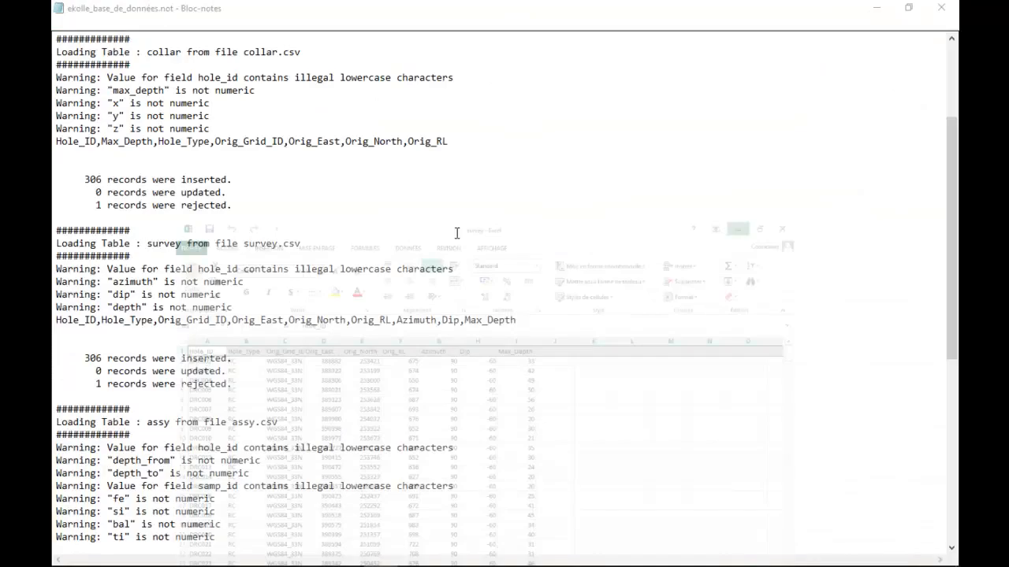
click(877, 13)
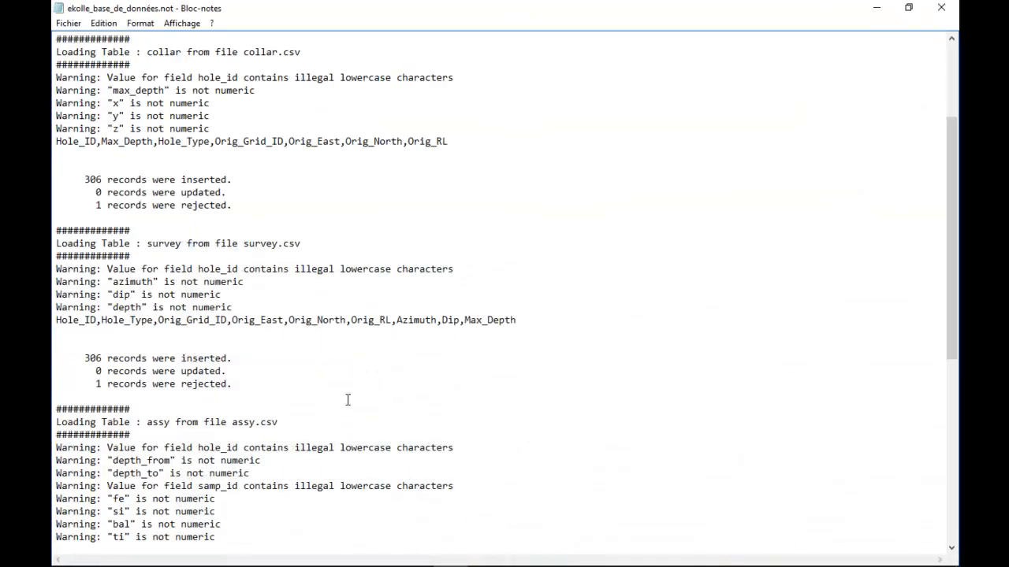
Step: Examine the assy and geology sections of the load report, including the record counts and overlap checks
scroll(348, 399, down, 5)
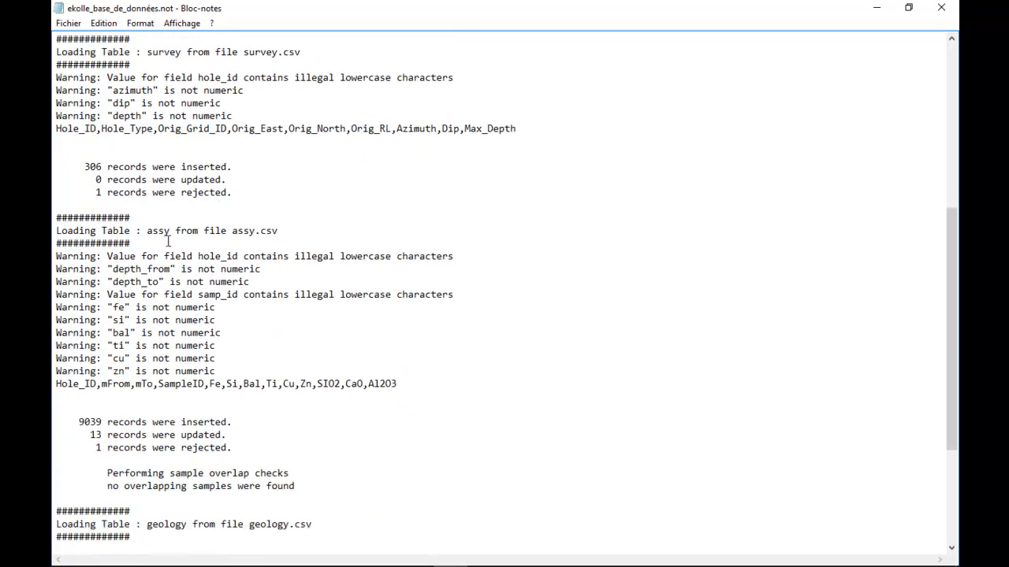
scroll(352, 361, down, 2)
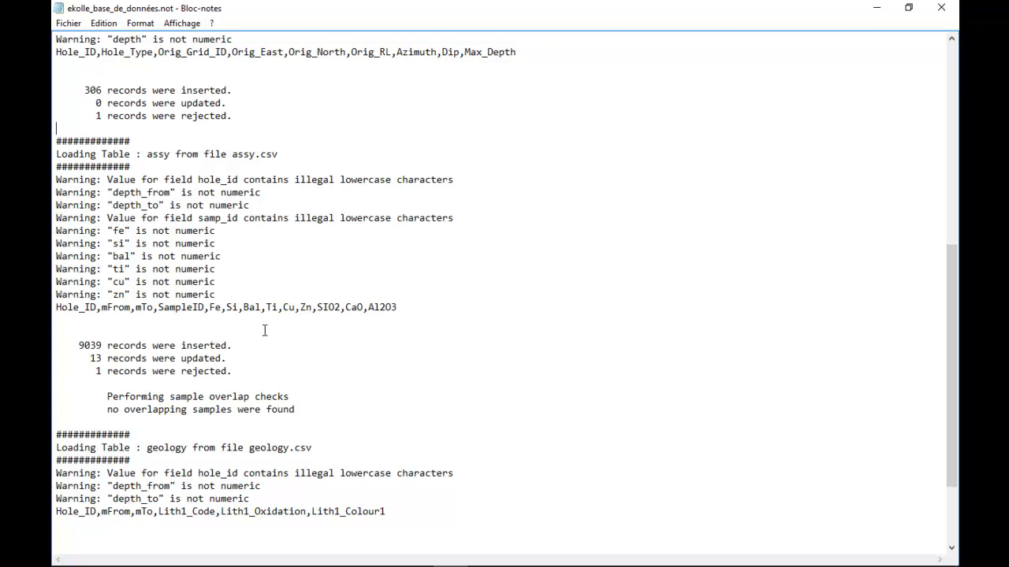
scroll(264, 332, down, 3)
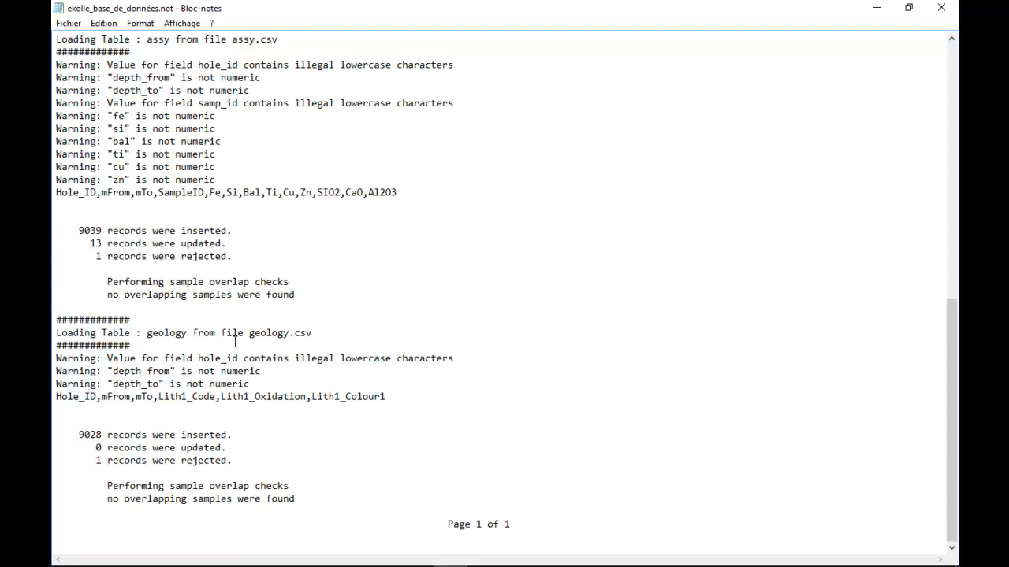
scroll(293, 376, up, 15)
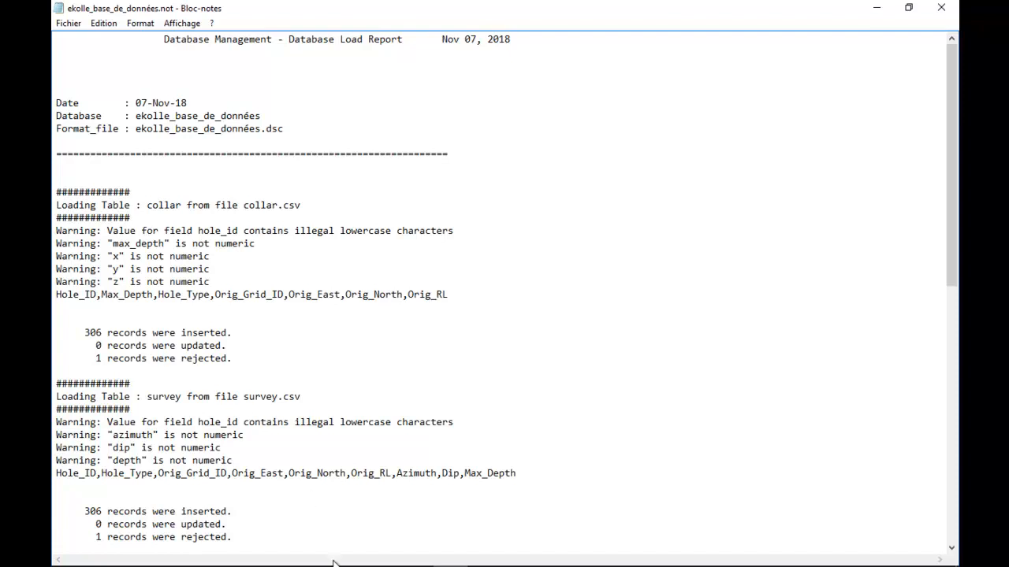
Step: Minimize the load report and the collar workbook to return to Surpac, and clear the message window
mouse_move(339, 563)
mouse_move(379, 557)
click(876, 8)
drag(786, 195, 613, 138)
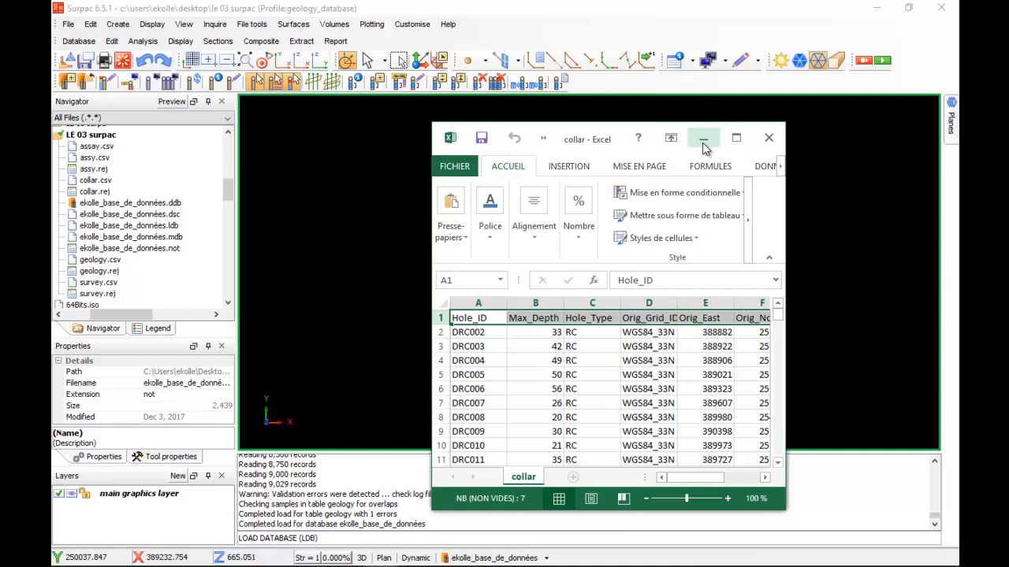
click(736, 138)
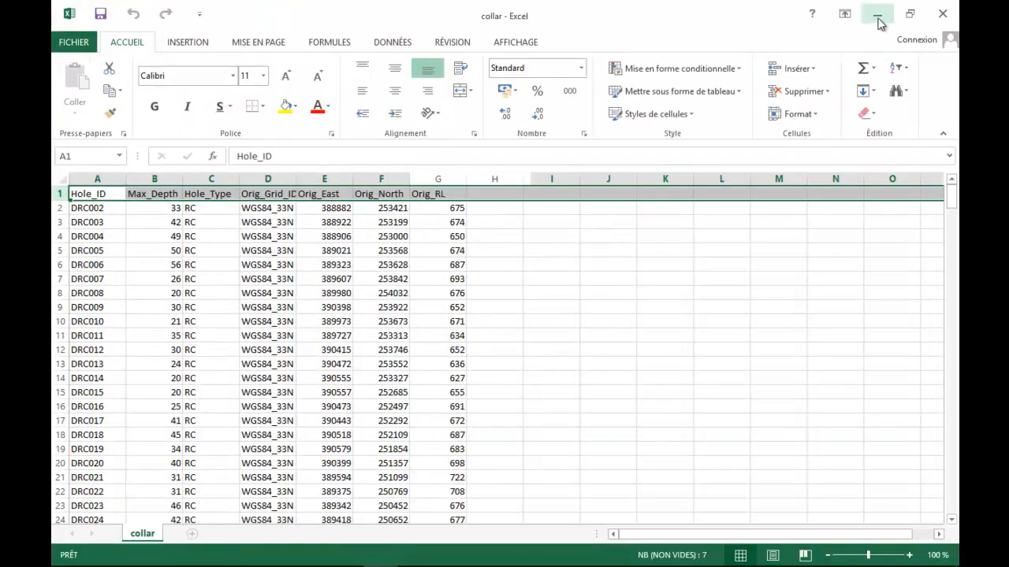
click(877, 17)
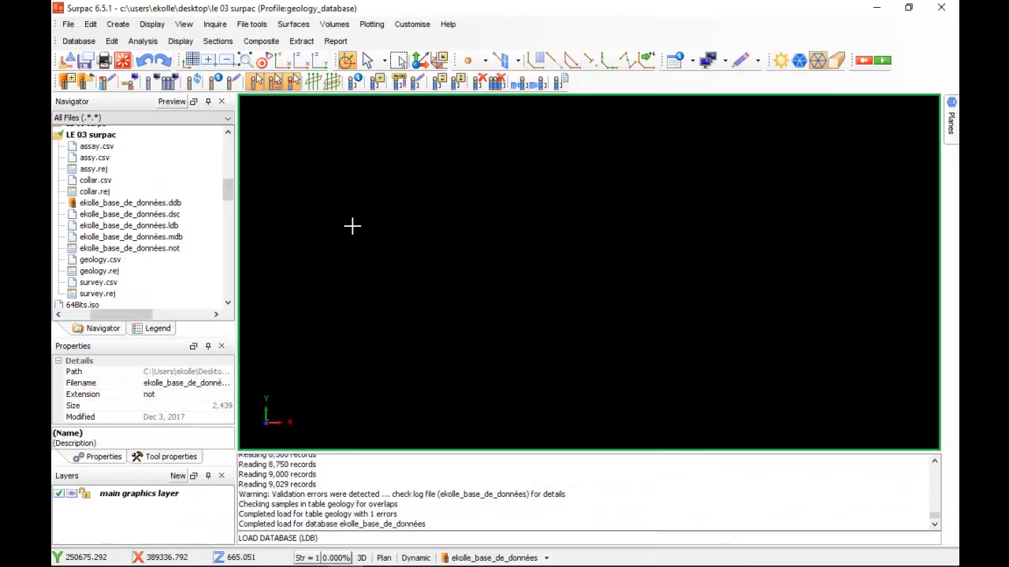
right_click(358, 486)
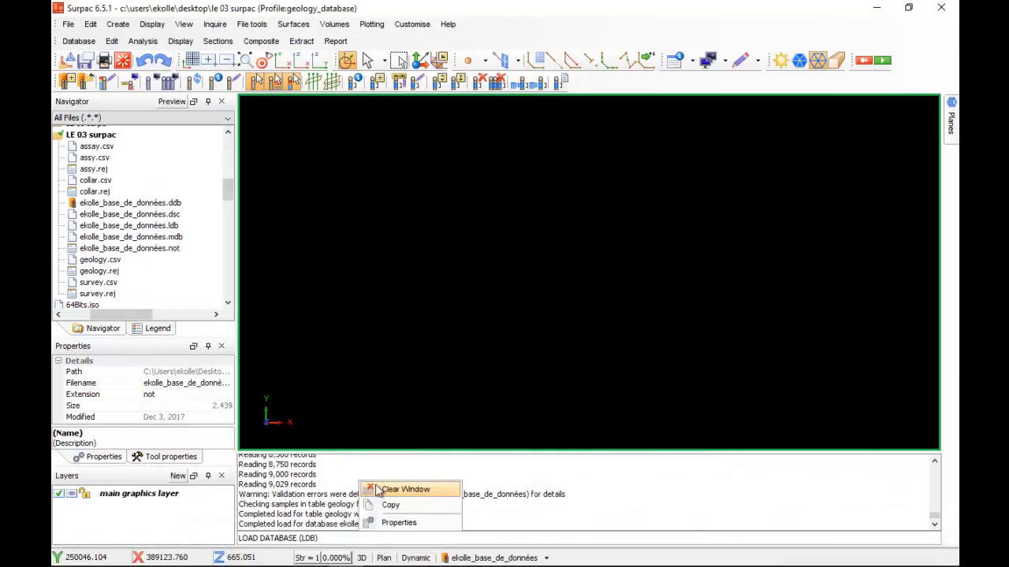
click(390, 488)
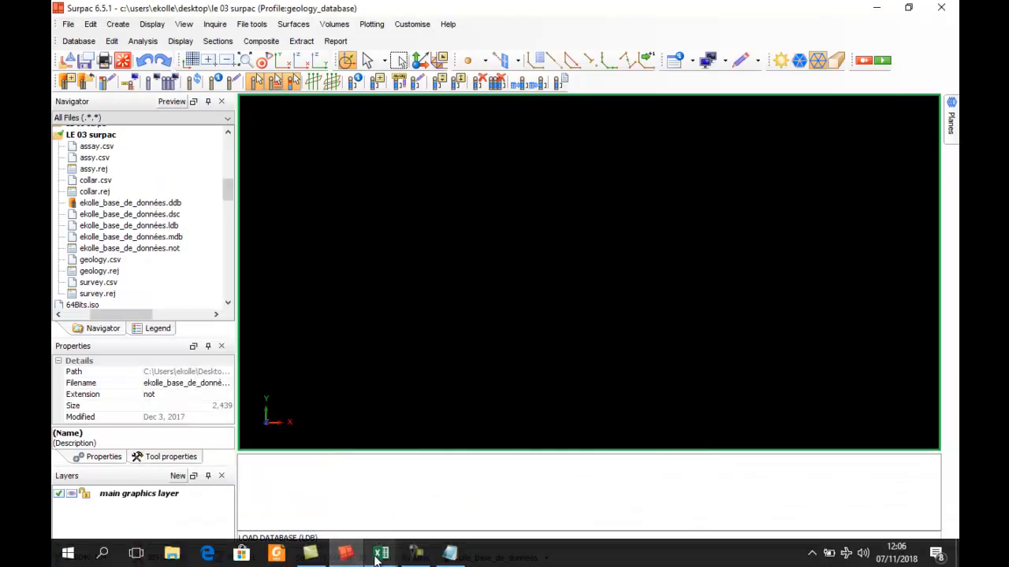
Step: Switch to the load report in Notepad, review its table sections once more, and close it
click(449, 553)
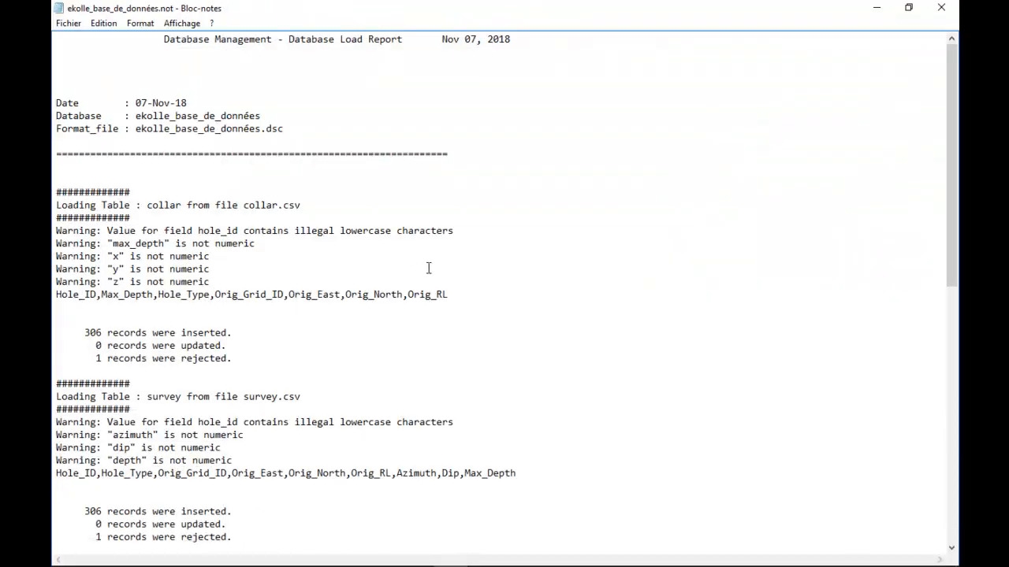
scroll(489, 261, down, 14)
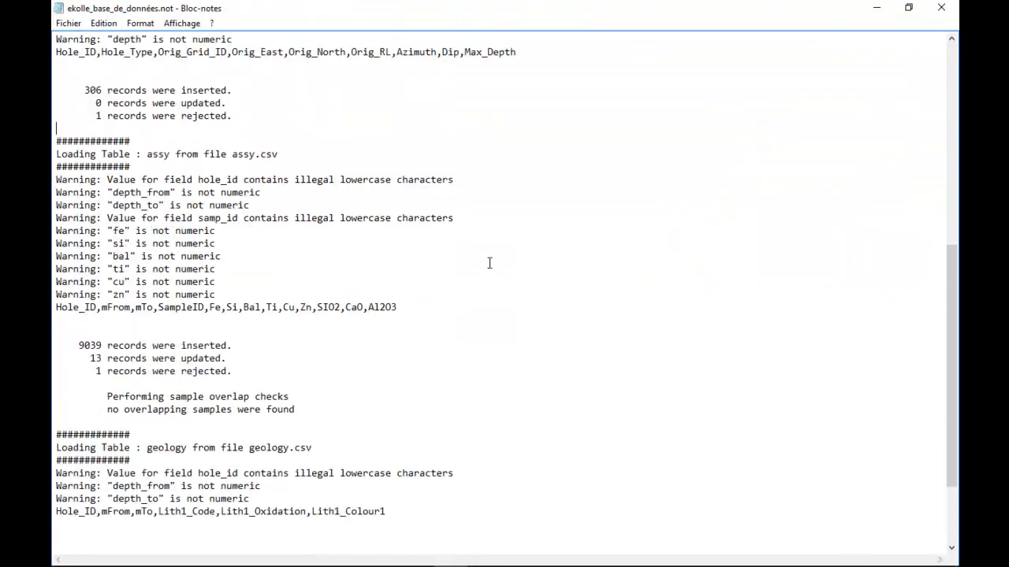
scroll(494, 261, up, 6)
scroll(493, 260, up, 8)
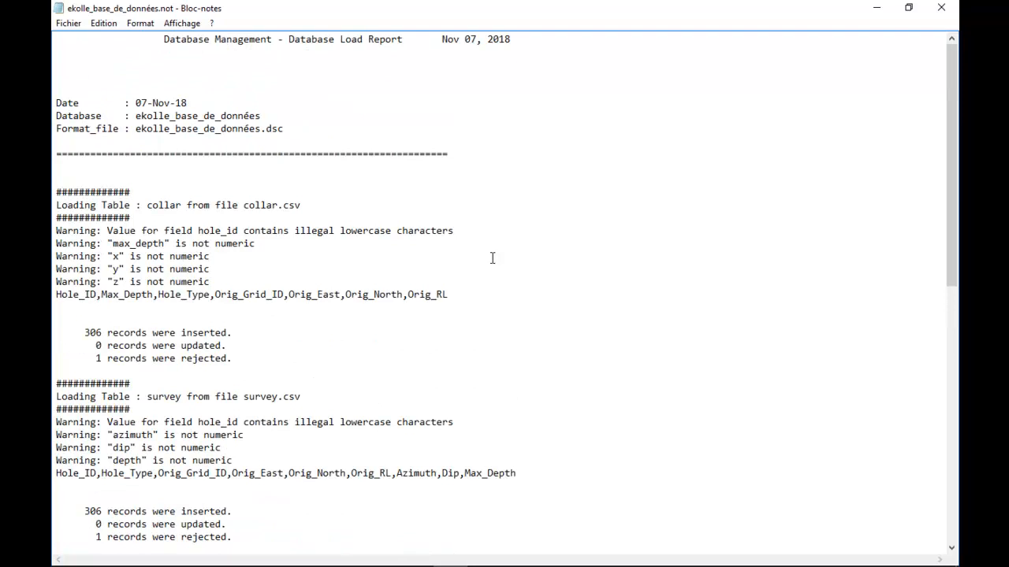
click(941, 8)
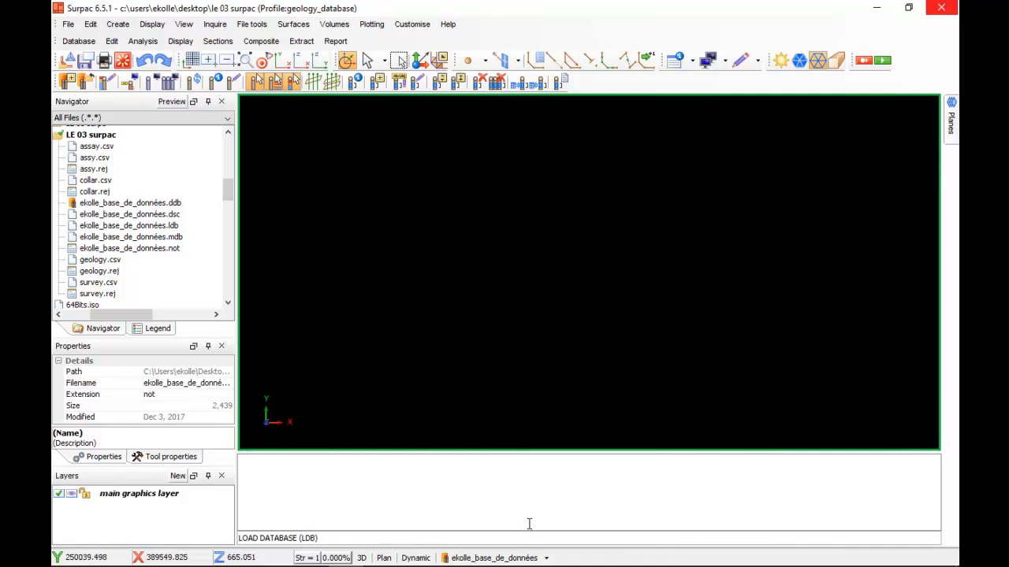
Step: Open the geological database's .mdb file from the LE 03 surpac folder in Access
click(539, 557)
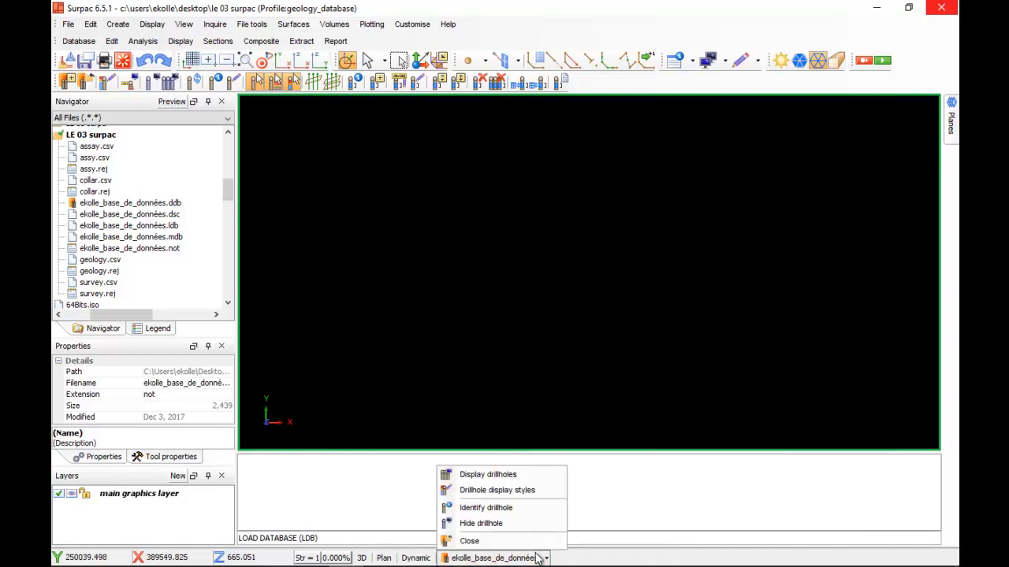
click(136, 251)
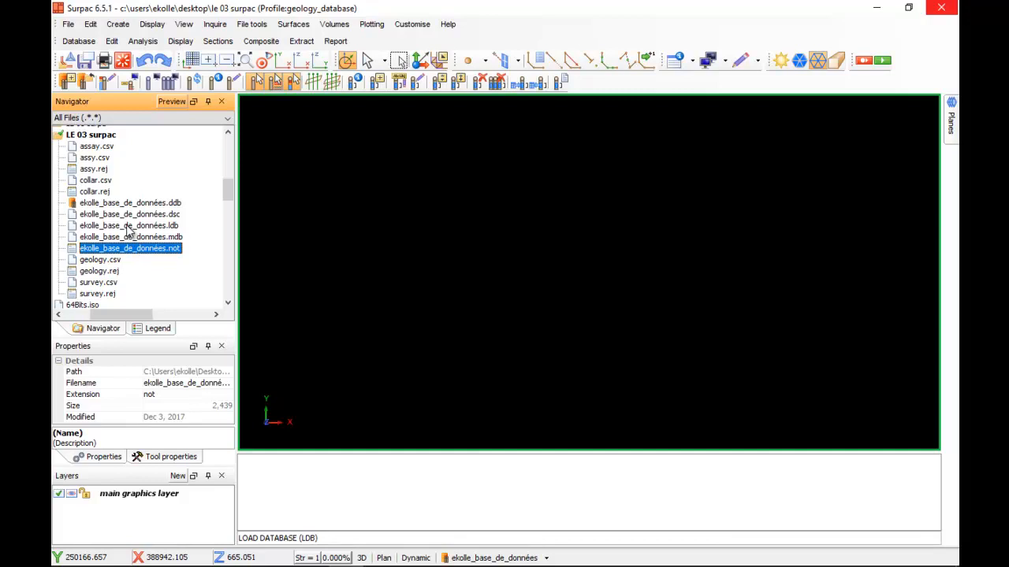
drag(131, 236, 570, 279)
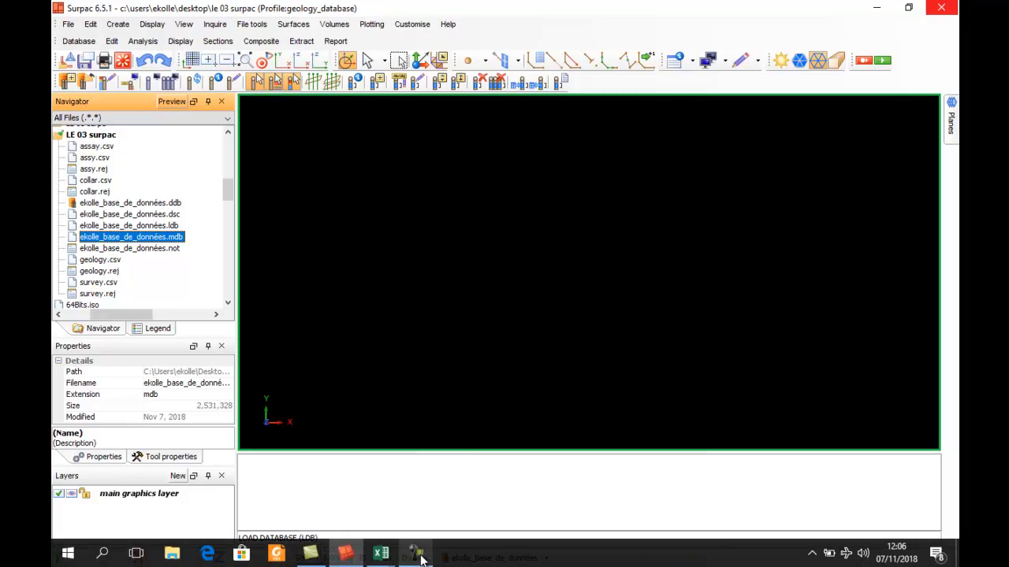
click(416, 554)
click(888, 513)
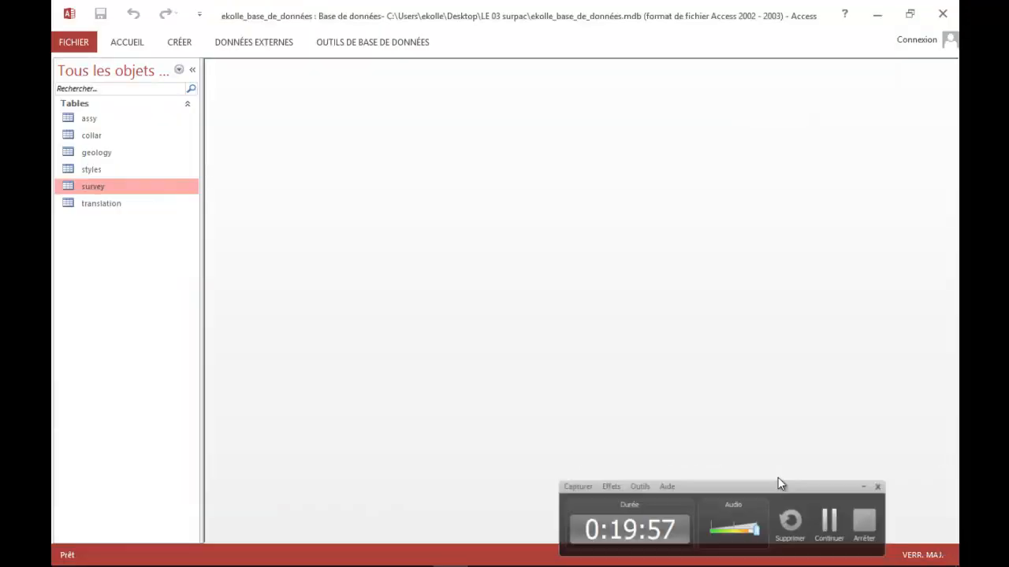
Step: Open the assy table and browse its sample depth and assay records
click(90, 119)
double_click(100, 126)
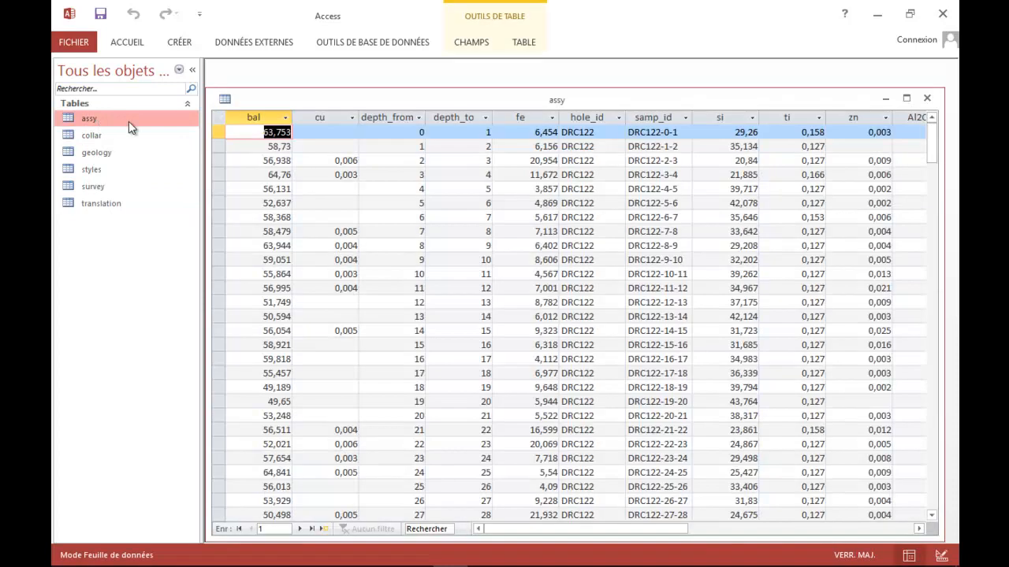
scroll(478, 271, down, 9)
scroll(478, 271, up, 9)
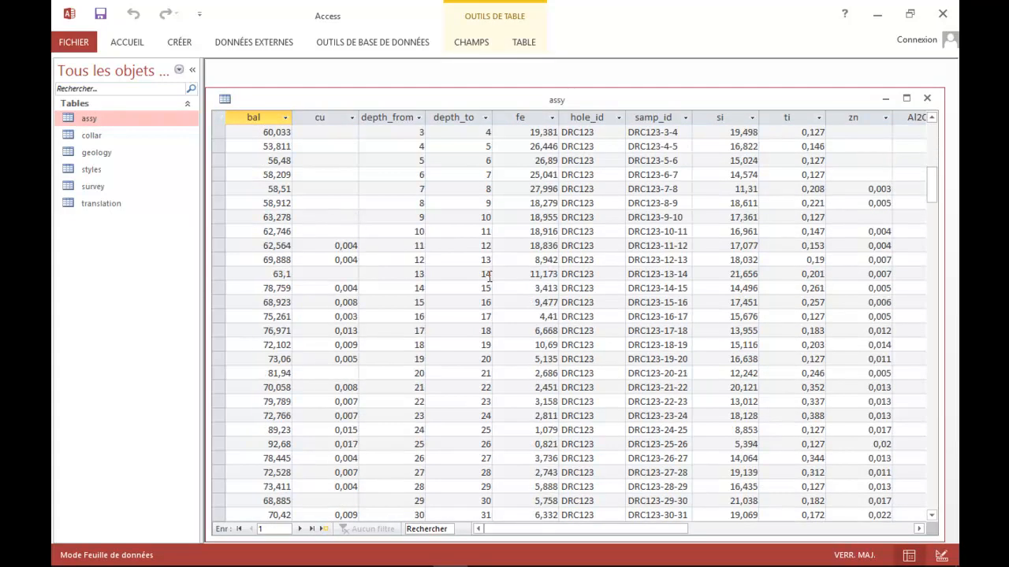
scroll(483, 270, down, 9)
scroll(482, 270, down, 8)
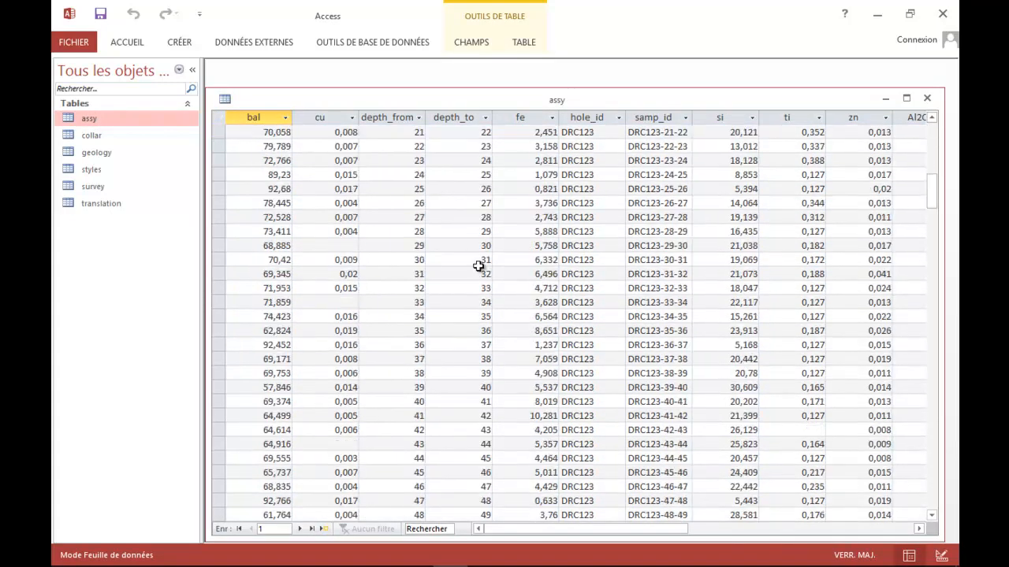
Step: Open the collar table and browse its hole records and coordinates
click(91, 137)
double_click(92, 137)
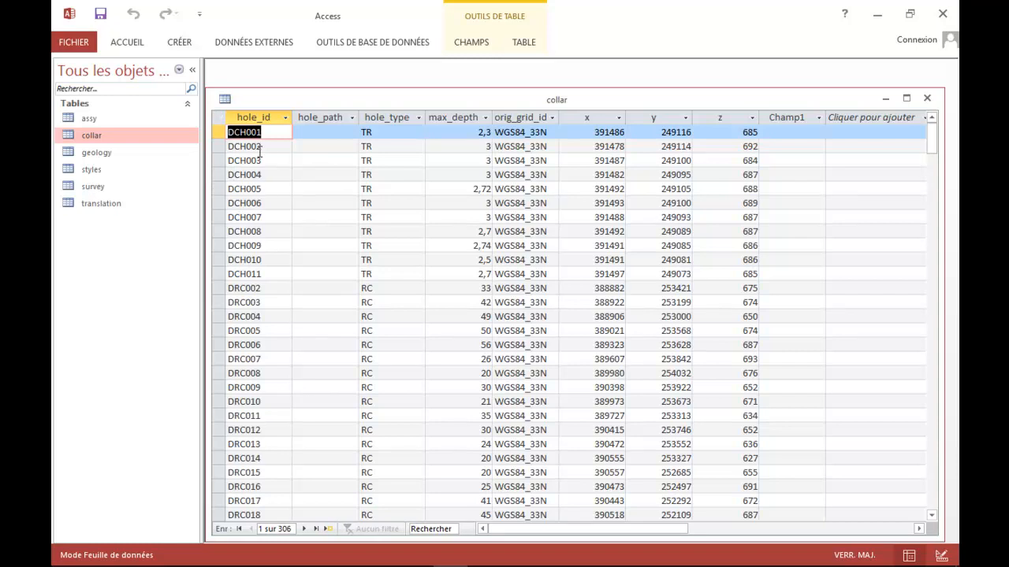
click(266, 148)
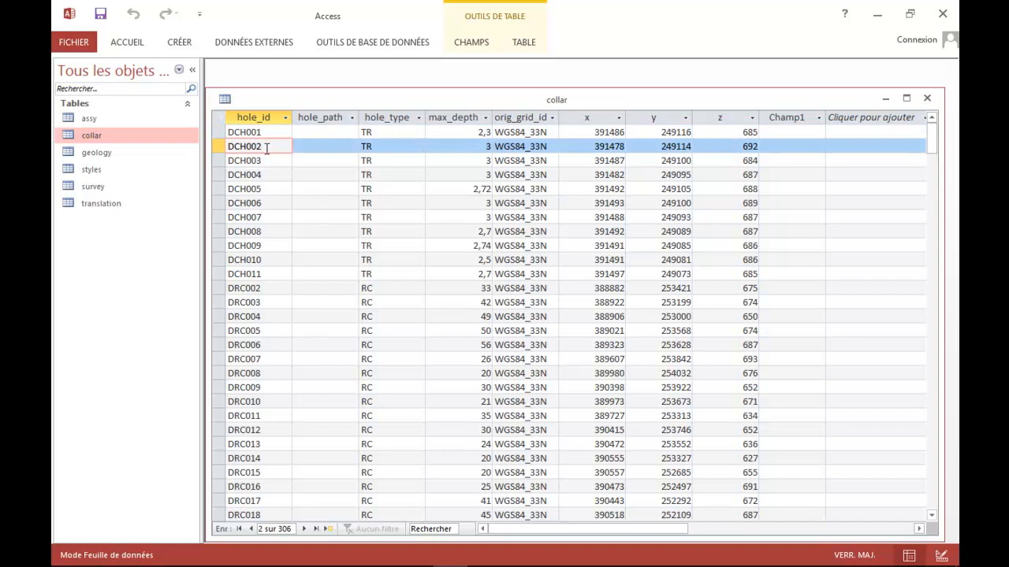
scroll(358, 228, down, 16)
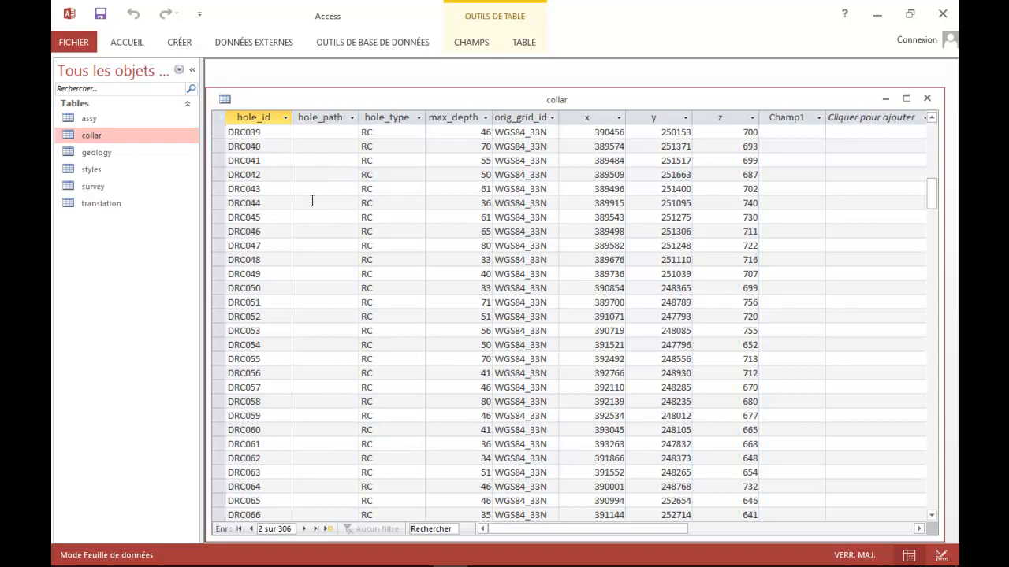
Step: Open the geology and survey tables, browse the survey records, and close Access to return to Surpac
double_click(93, 155)
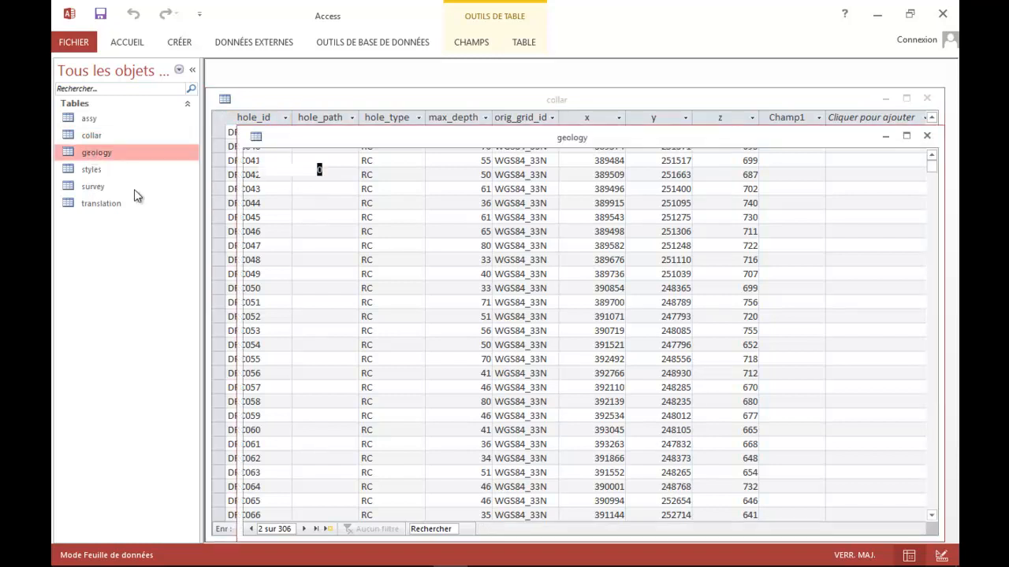
double_click(93, 187)
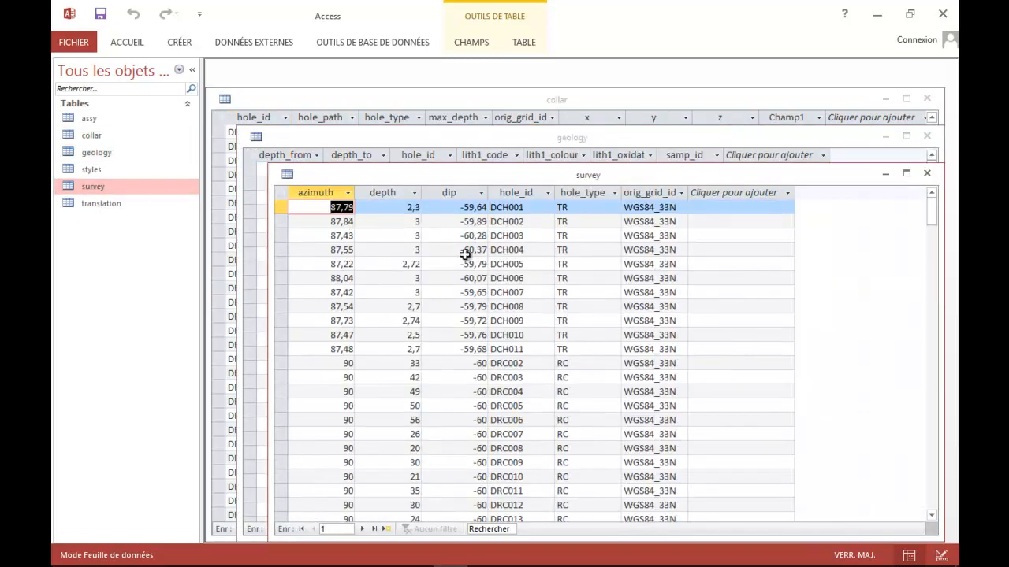
scroll(531, 325, down, 15)
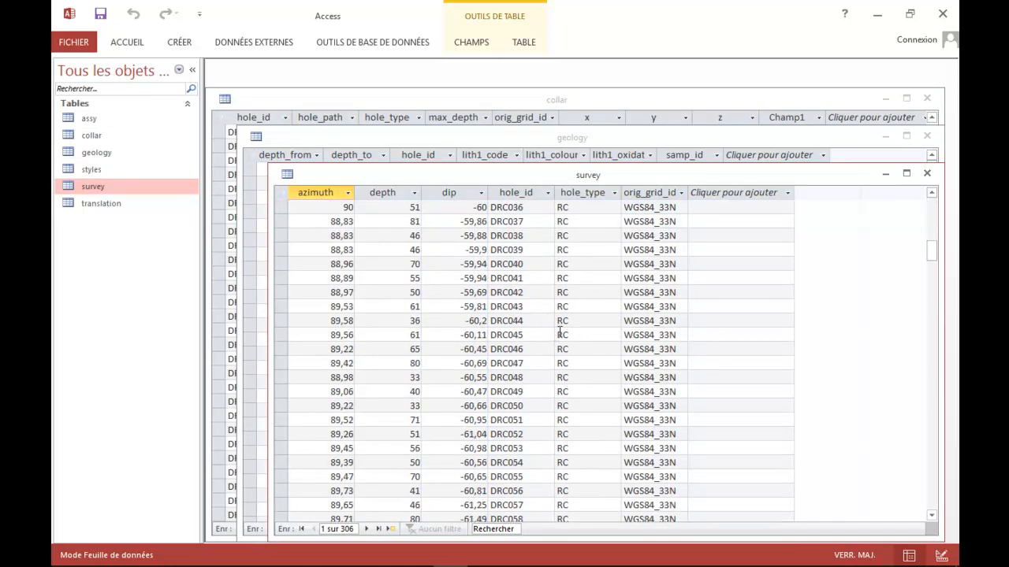
scroll(492, 237, up, 15)
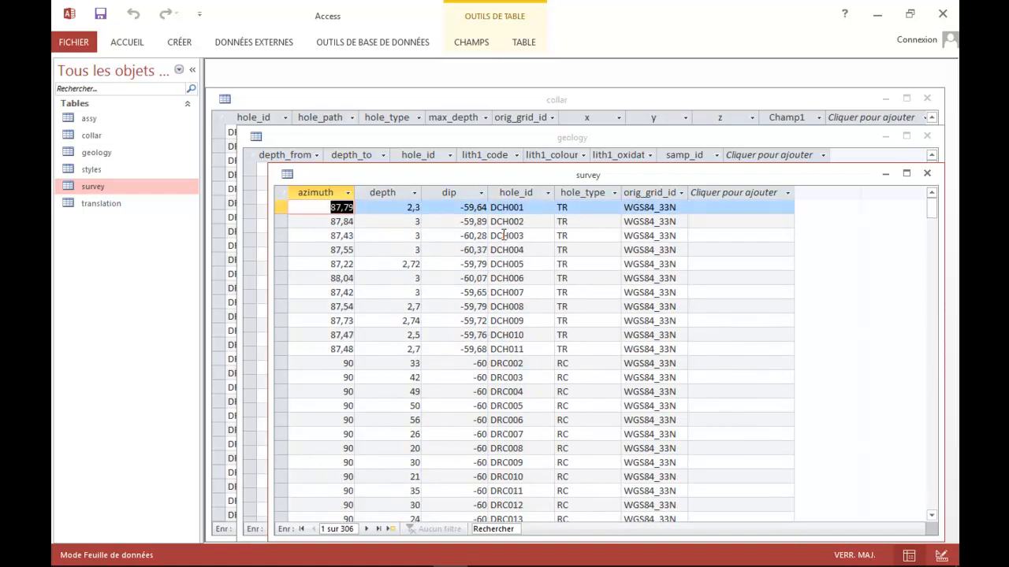
click(940, 16)
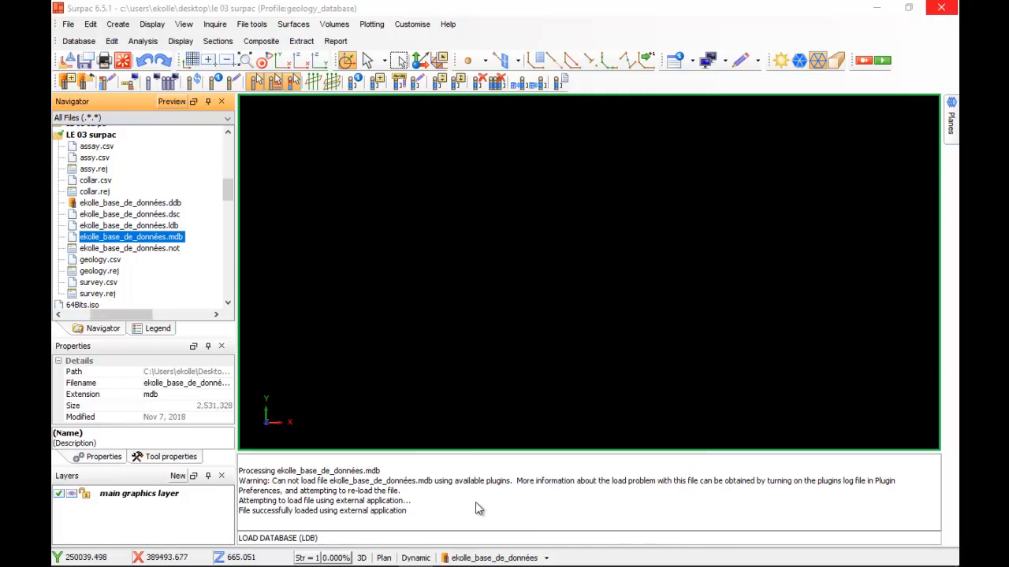
Step: Display the database's drillholes rescaled to plan view with forest green traces, no cylinders and no added constraint
click(494, 558)
click(488, 475)
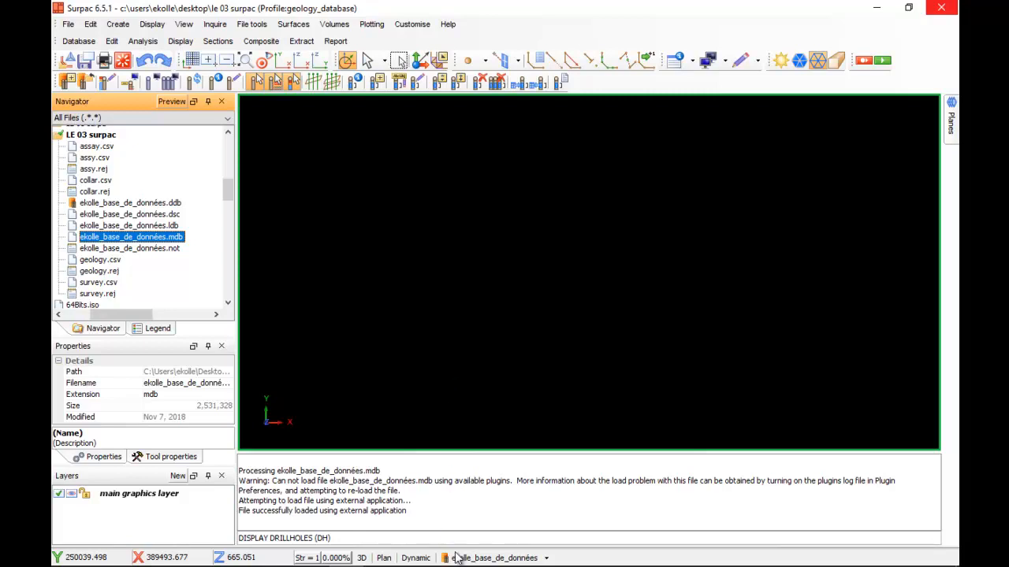
mouse_move(438, 565)
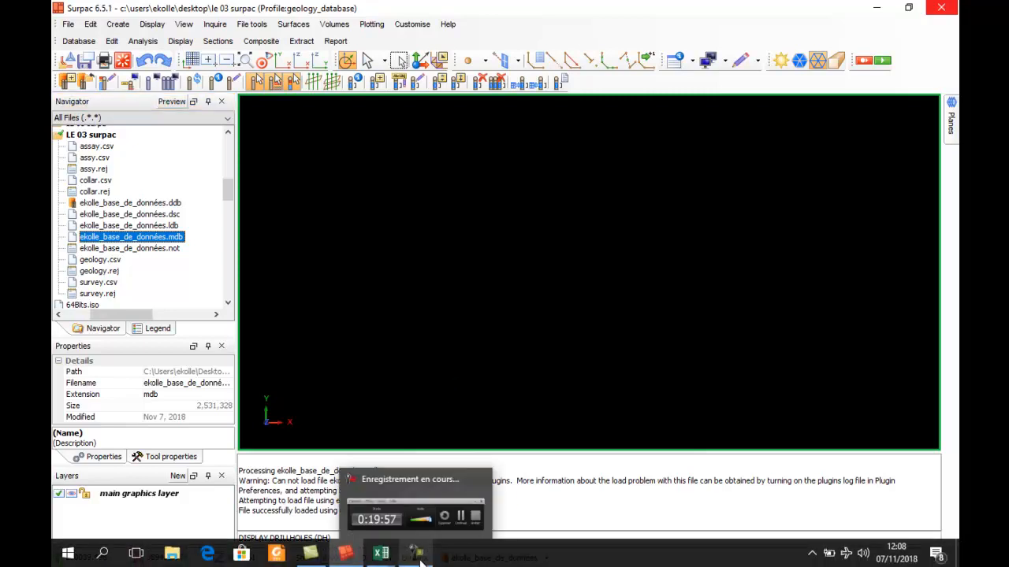
right_click(415, 539)
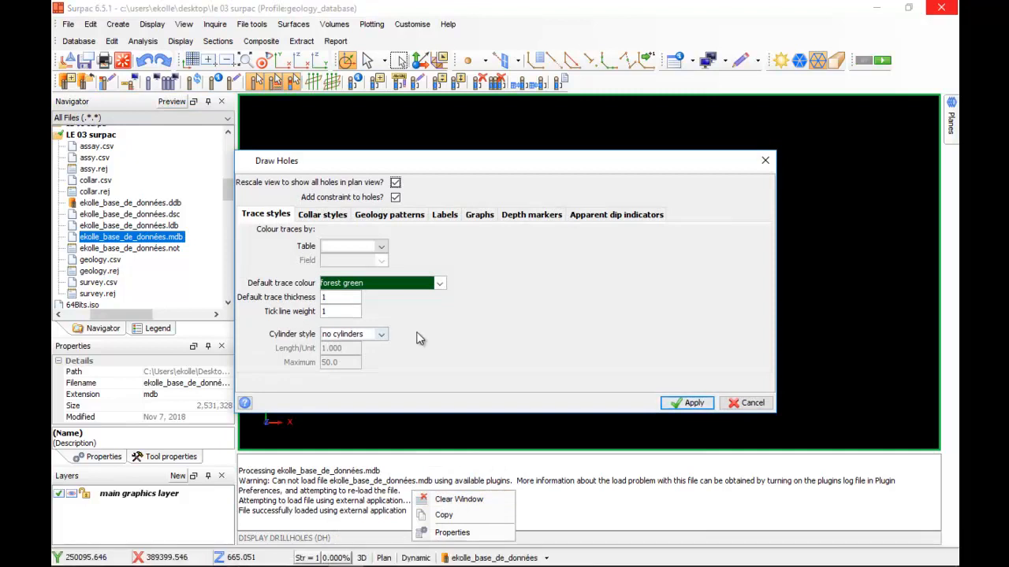
click(396, 197)
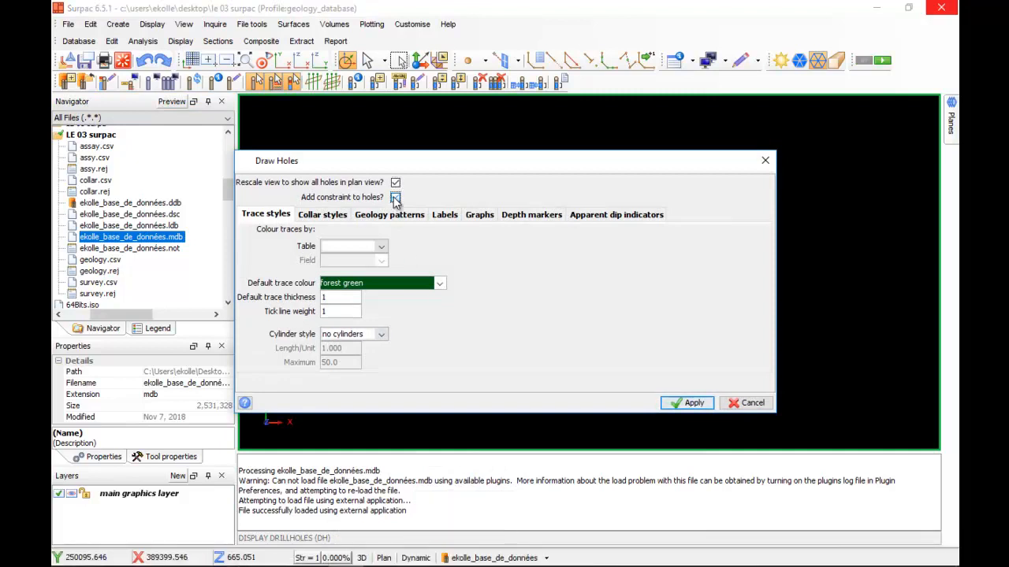
click(684, 403)
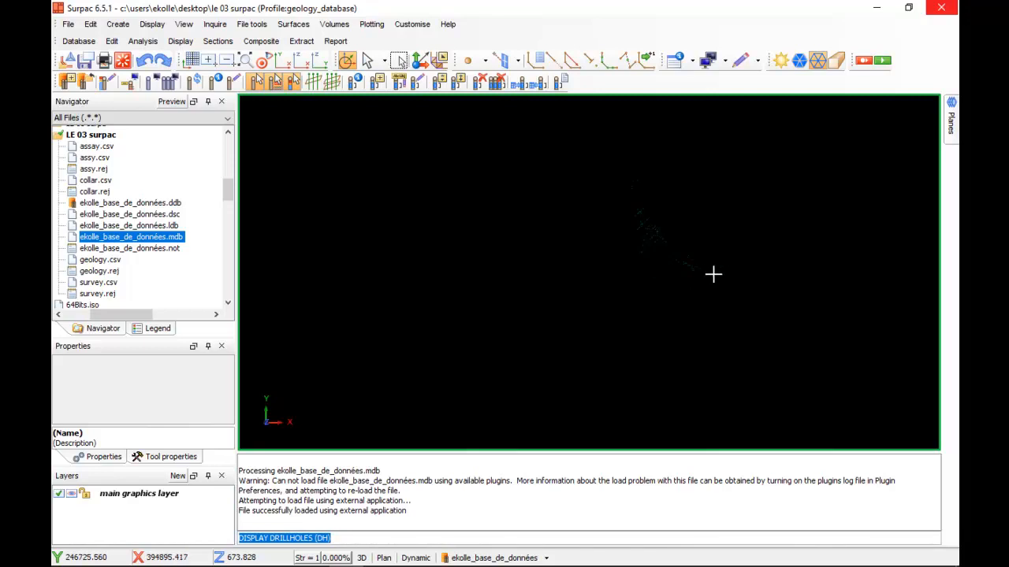
Step: Examine the drillhole traces up close and from the side, and reset the graphics window
scroll(713, 274, up, 3)
scroll(632, 233, up, 2)
scroll(650, 249, up, 2)
scroll(677, 291, up, 2)
drag(677, 267, 700, 259)
scroll(695, 273, up, 10)
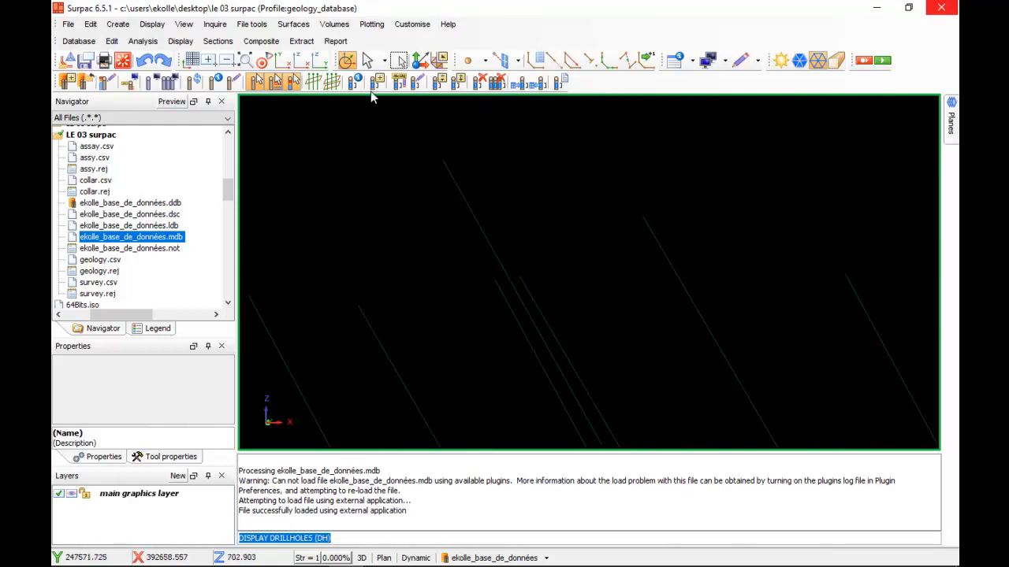
click(123, 62)
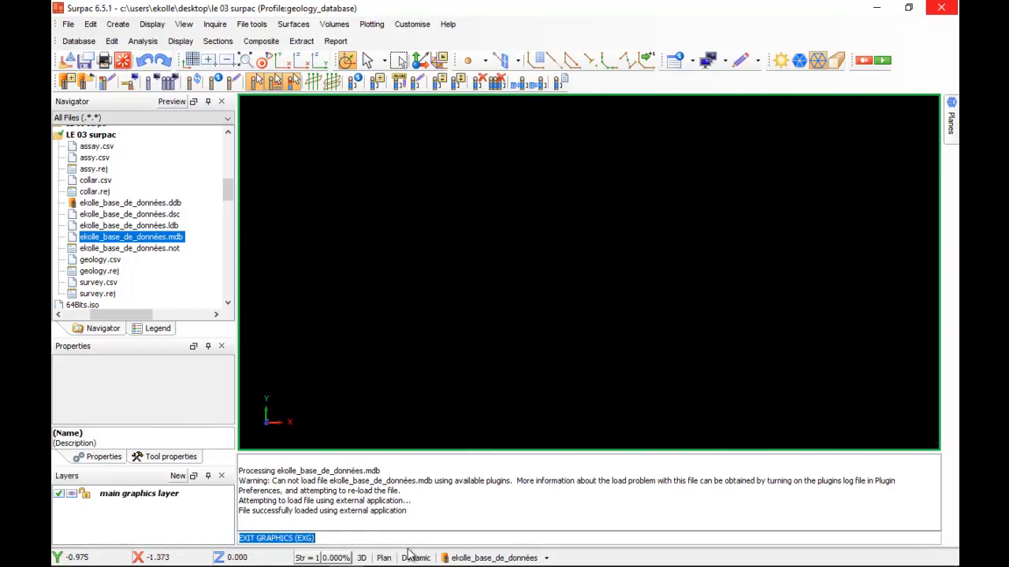